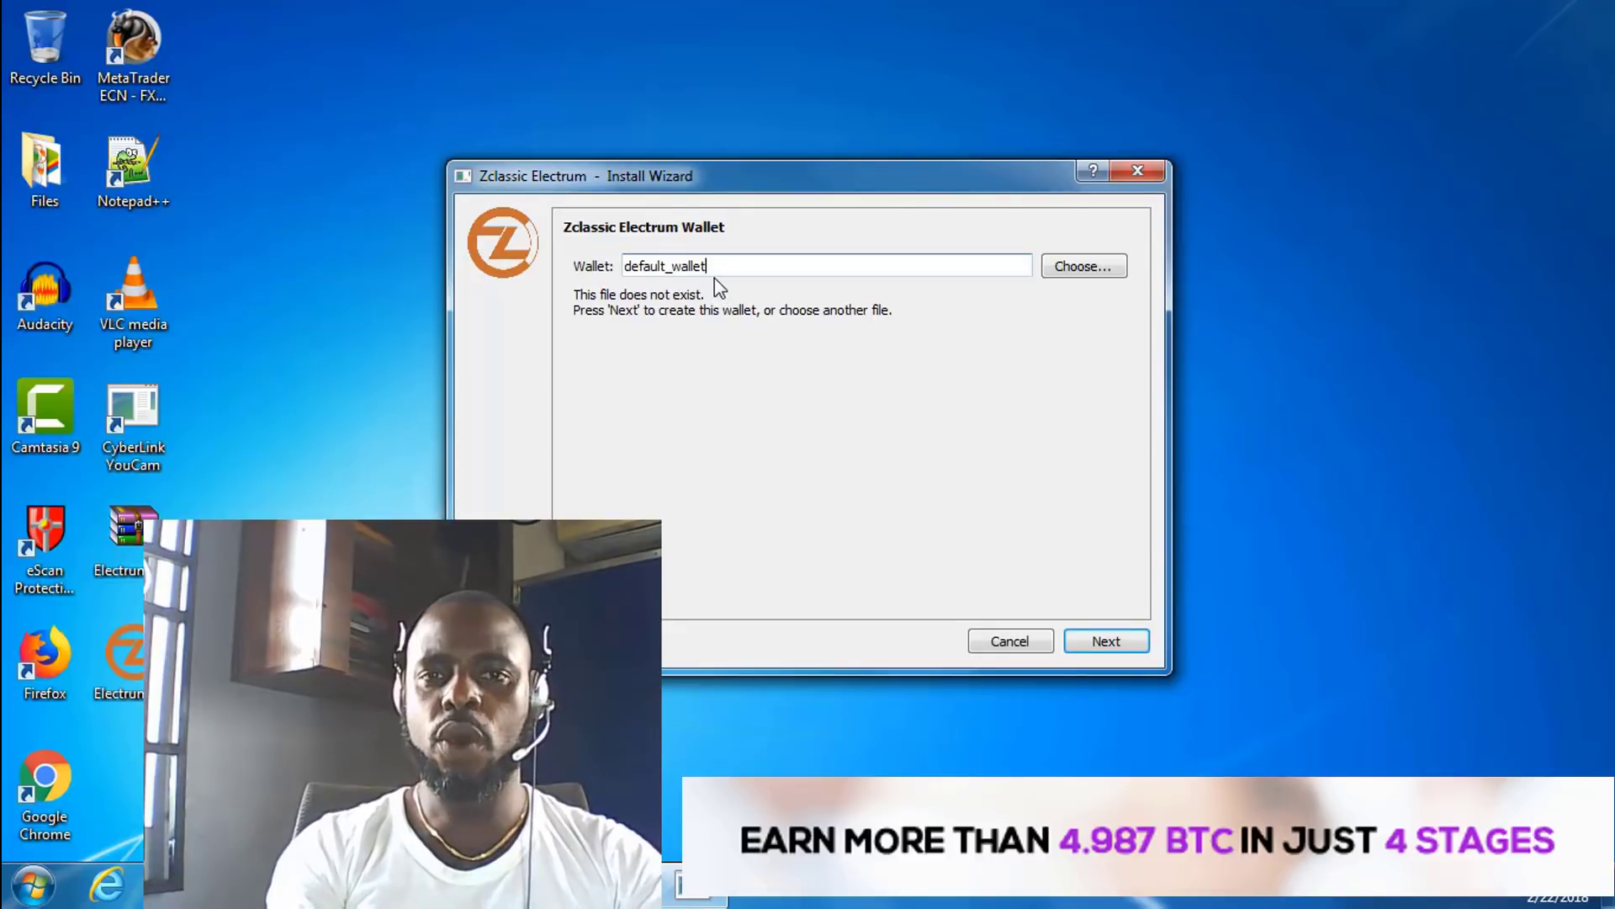
# Accept the suggested wallet name default_wallet and continue to the wallet type page.
pyautogui.moveTo(721, 265); pyautogui.dragTo(601, 265)
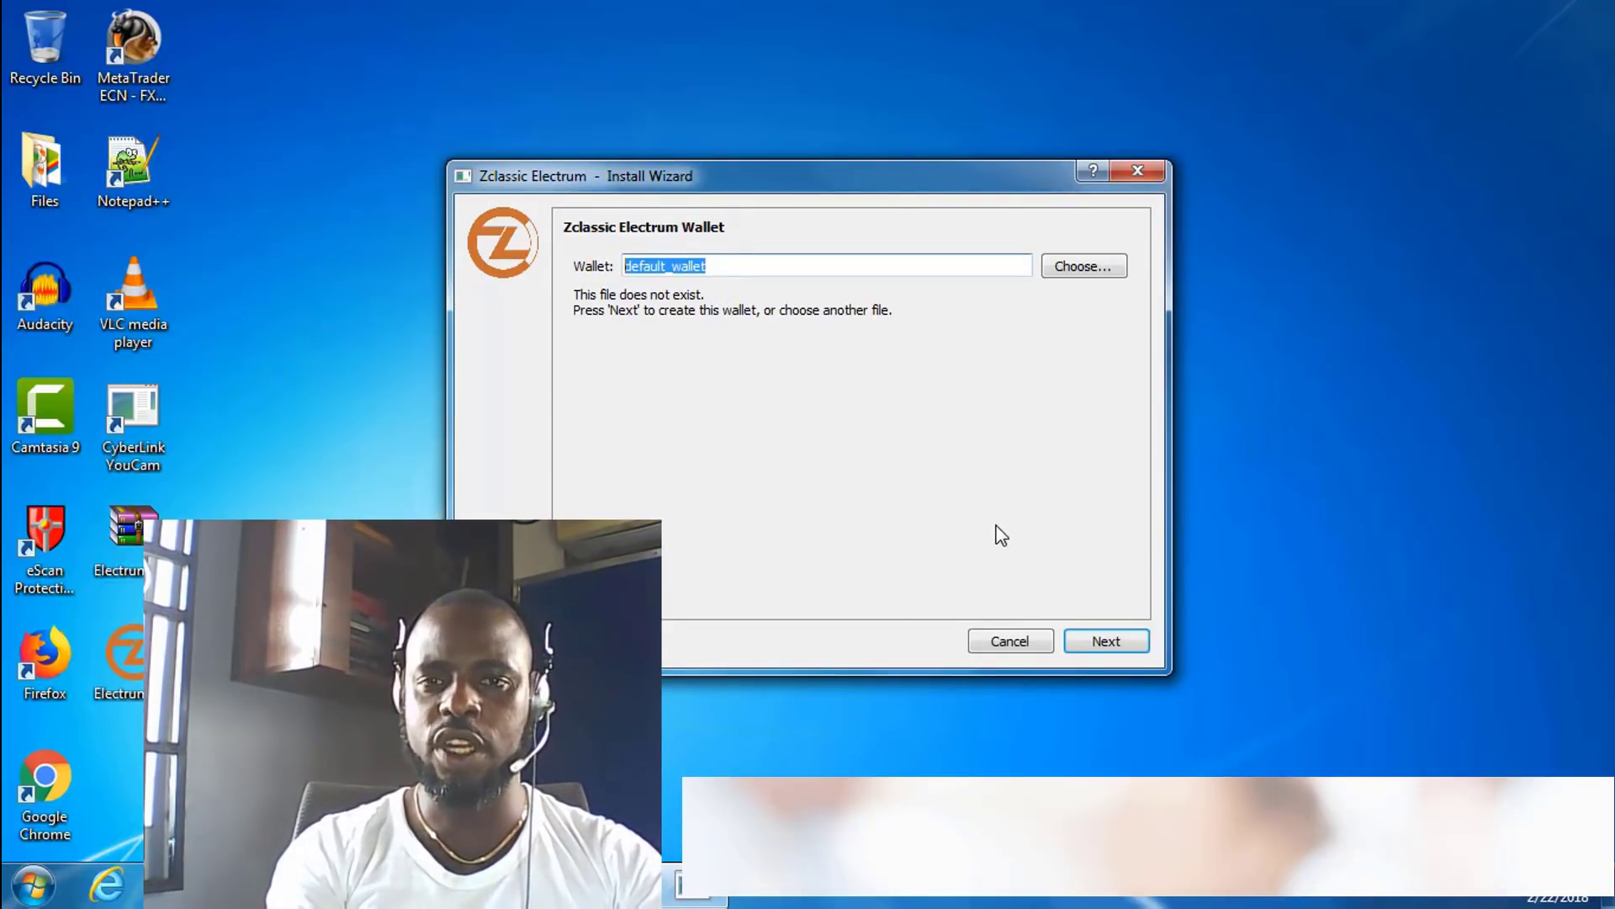
pyautogui.click(1108, 651)
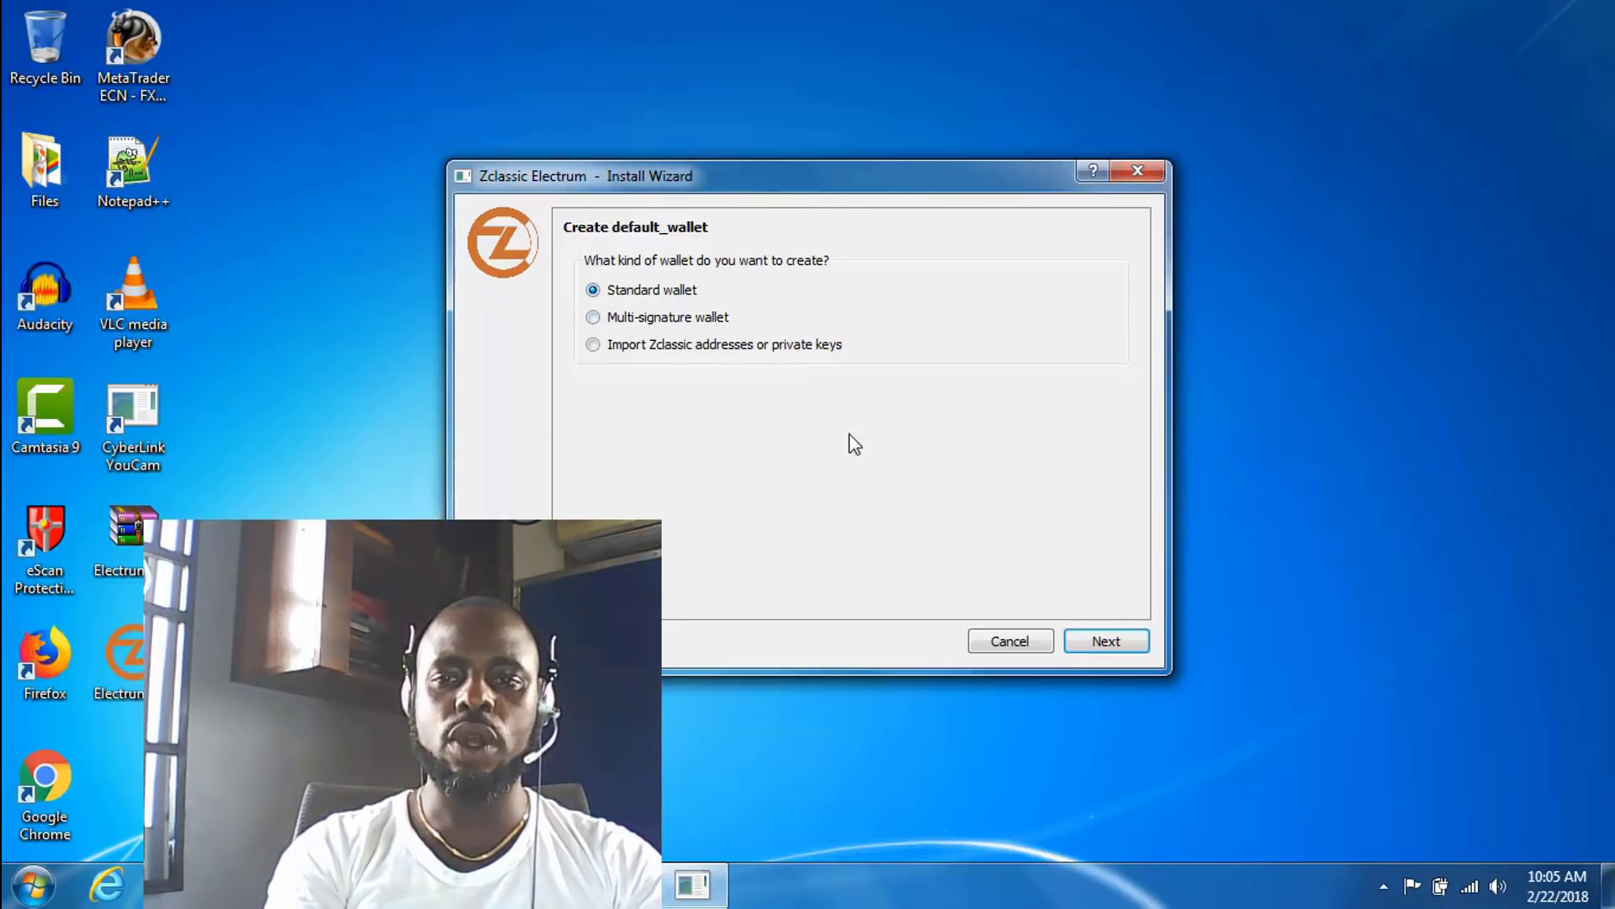
# Choose Standard wallet, Create a new seed and Standard seed type, then advance past the 12 words.
pyautogui.click(1105, 639)
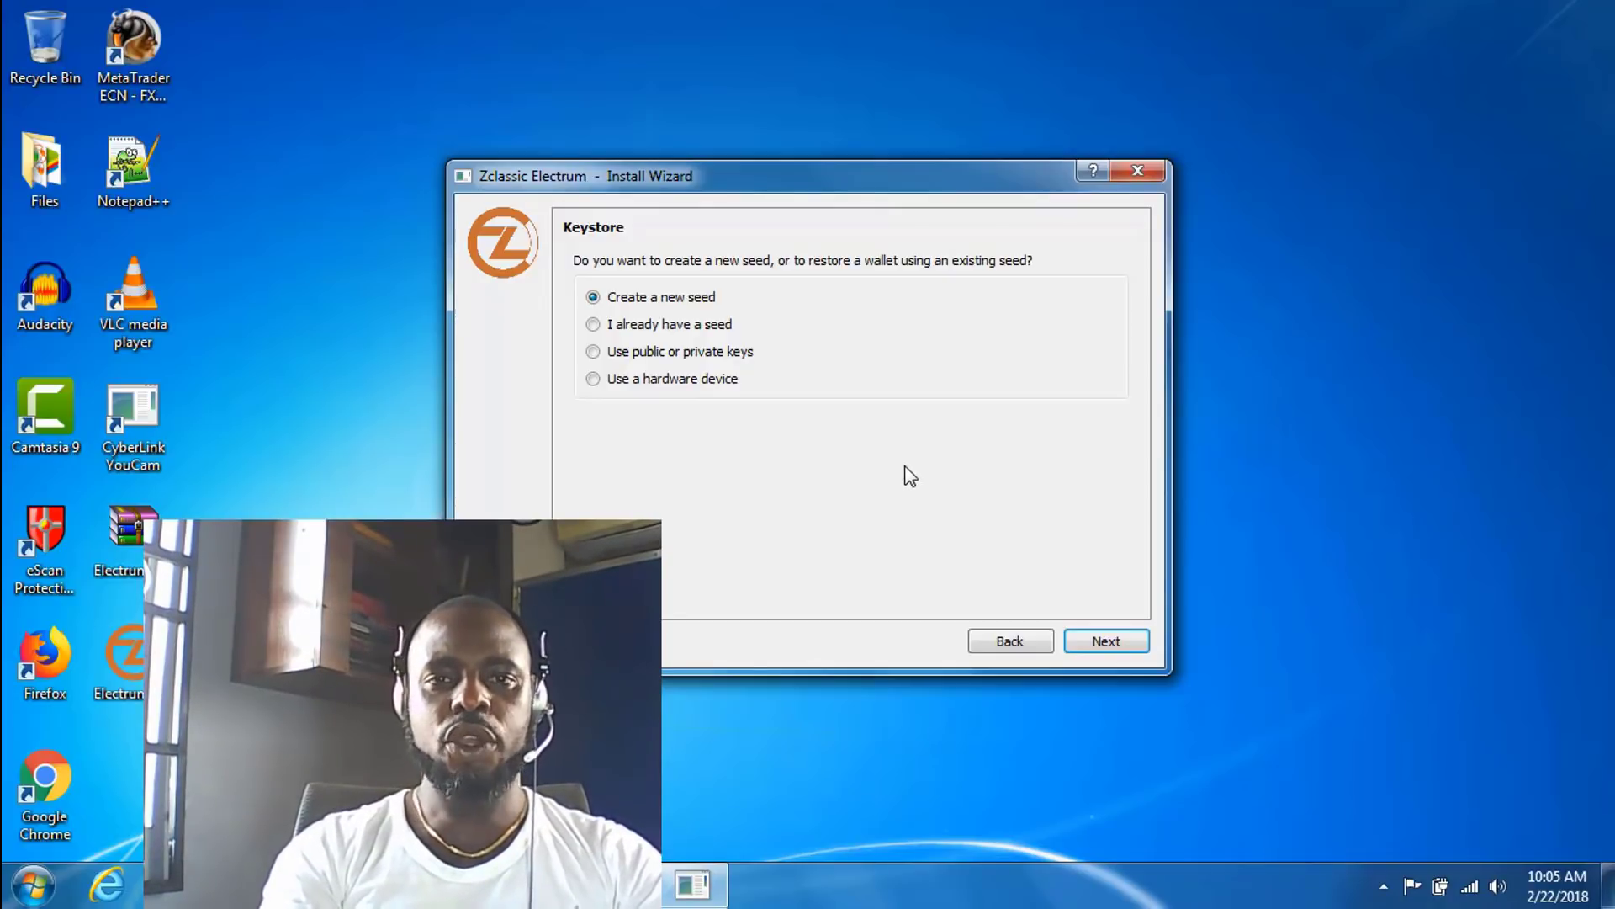
pyautogui.click(1117, 639)
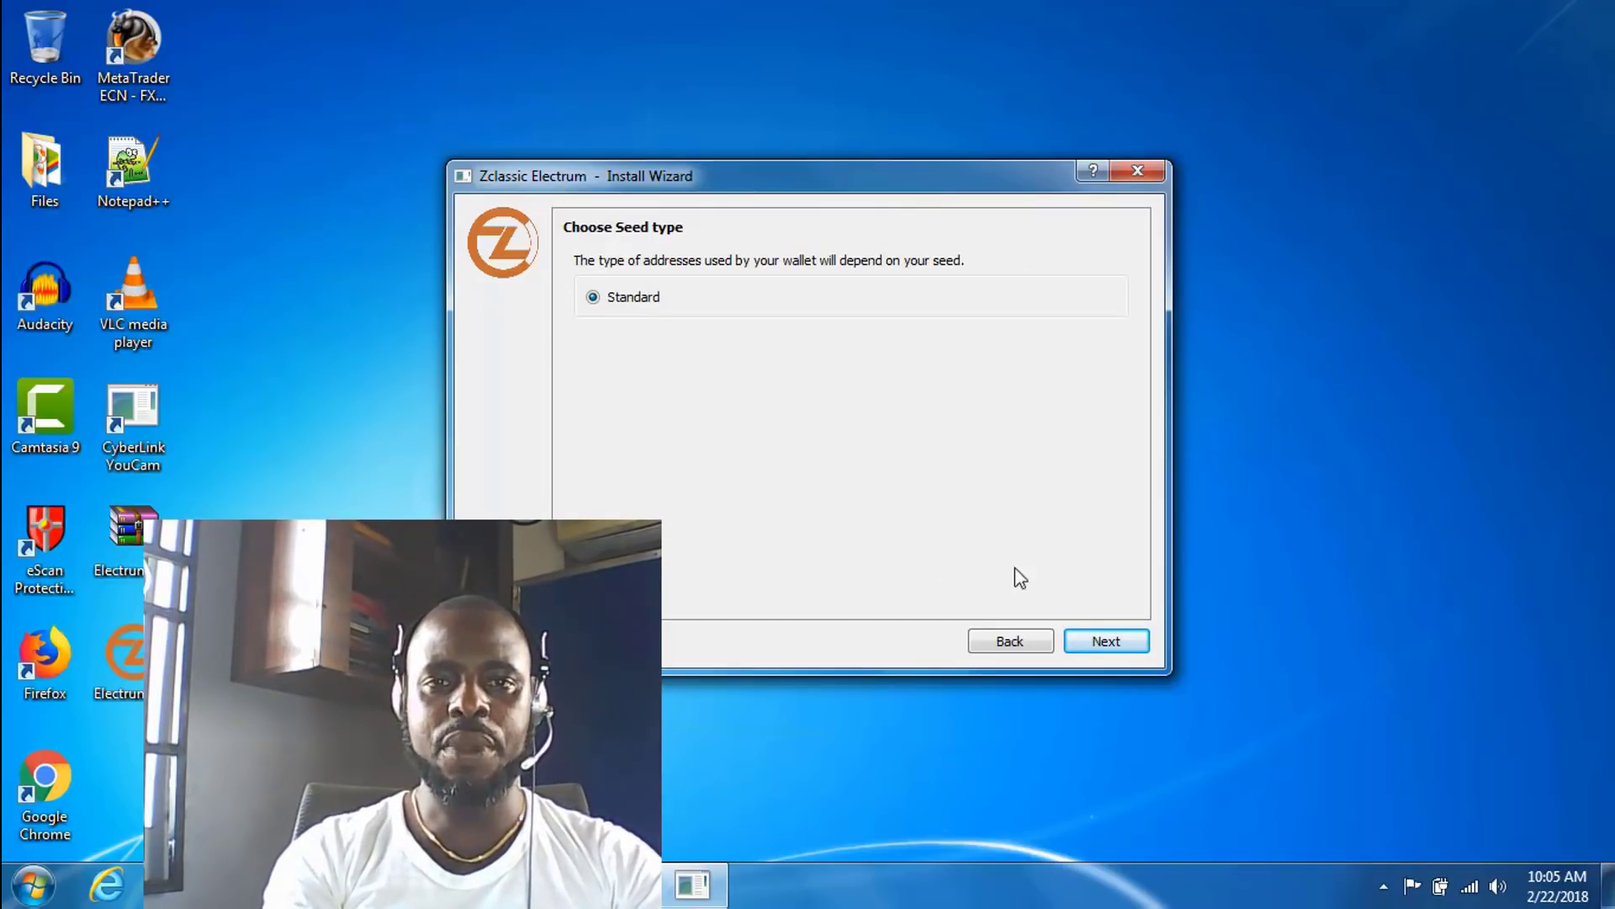
pyautogui.click(1103, 641)
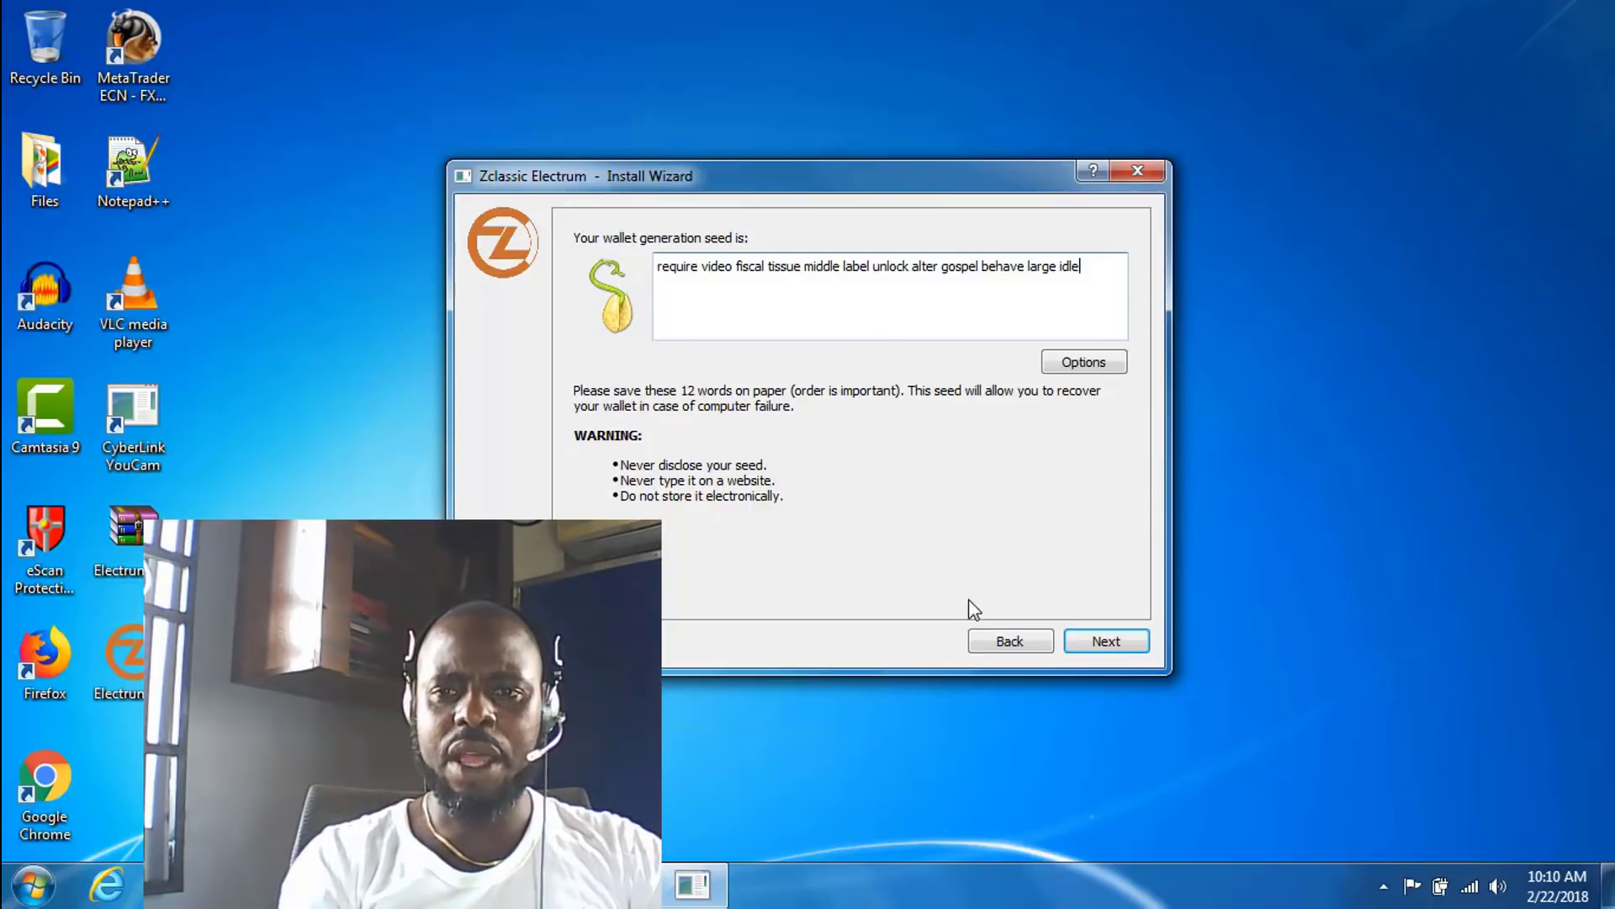
pyautogui.click(1108, 644)
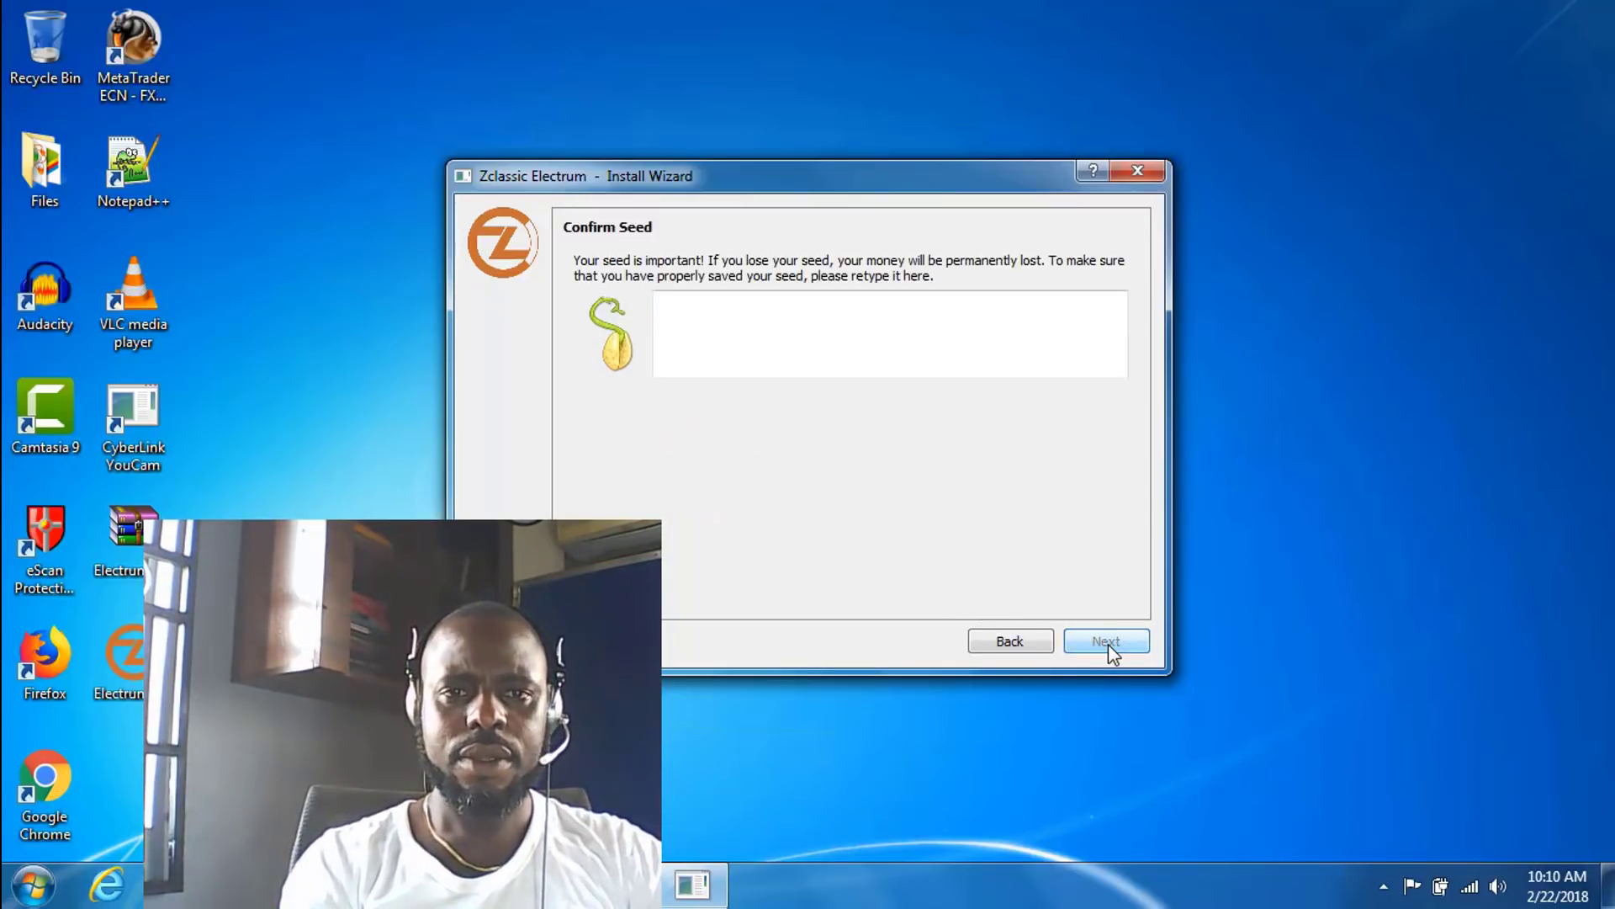
# Retype the 12 seed words in the Confirm Seed box, correcting one mistyped word.
pyautogui.click(906, 347)
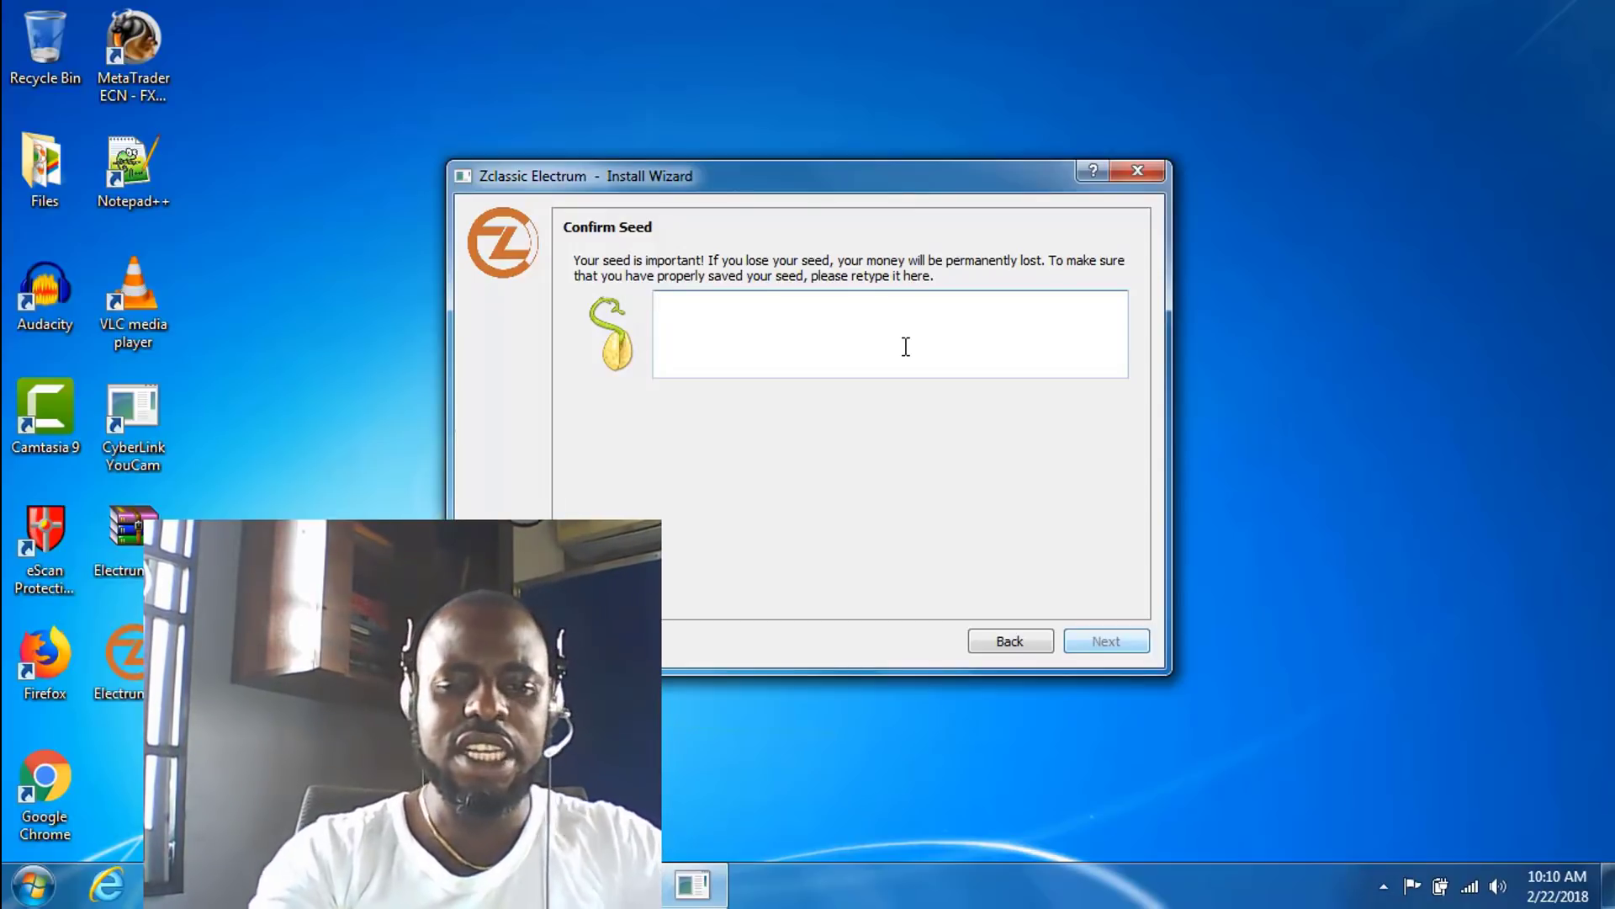
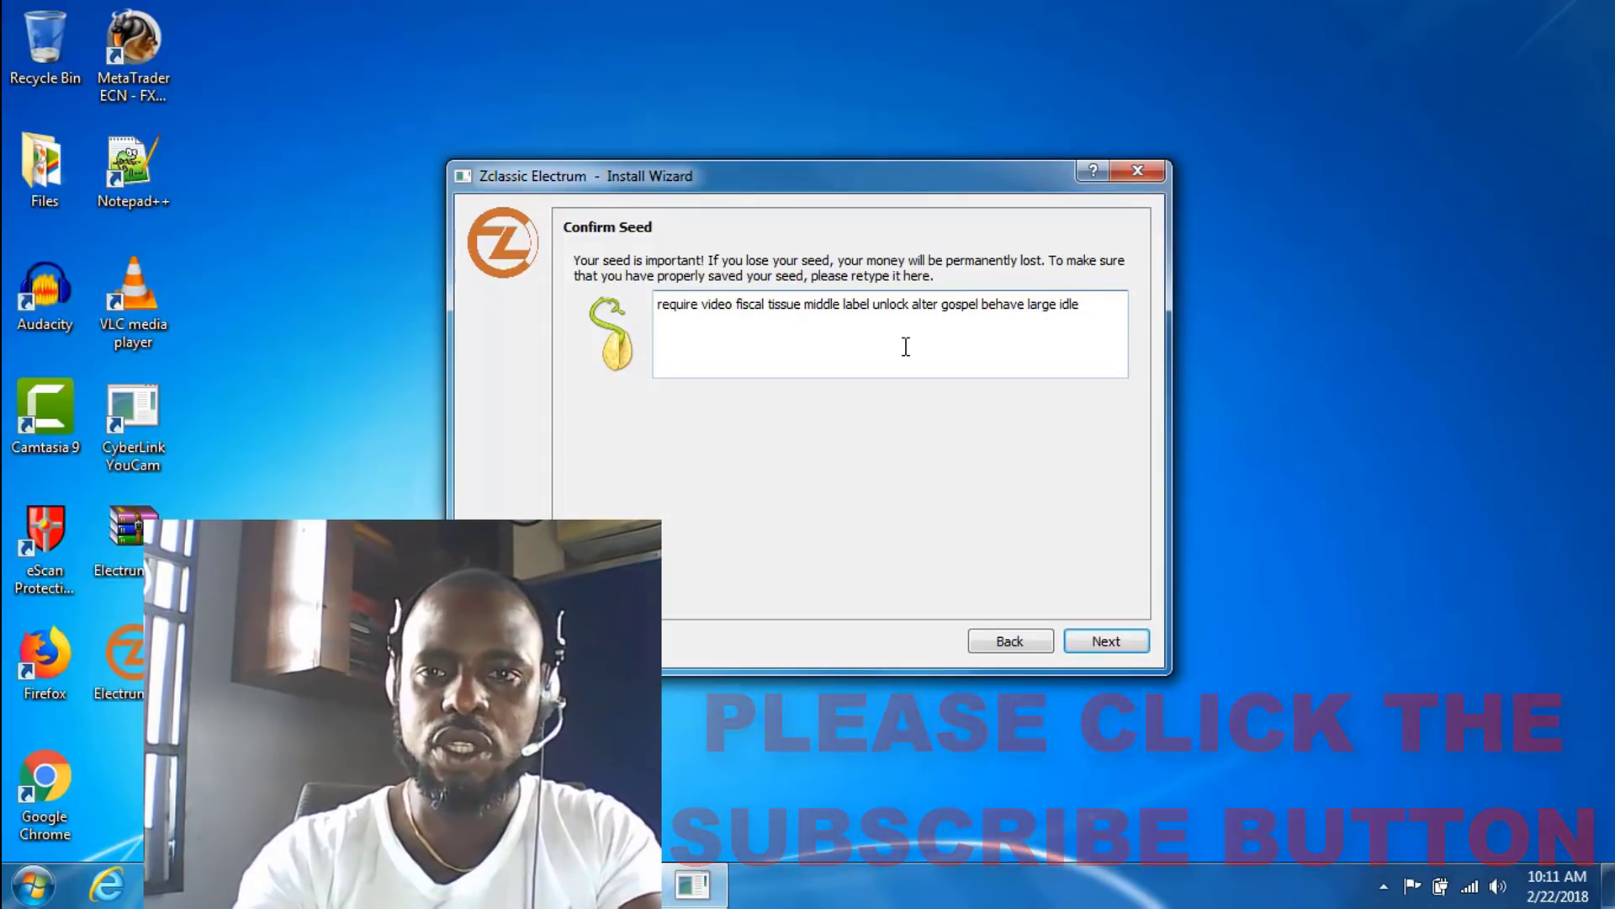
# Submit the confirmed seed, then set and confirm an encryption password to create default_wallet.
pyautogui.click(1107, 642)
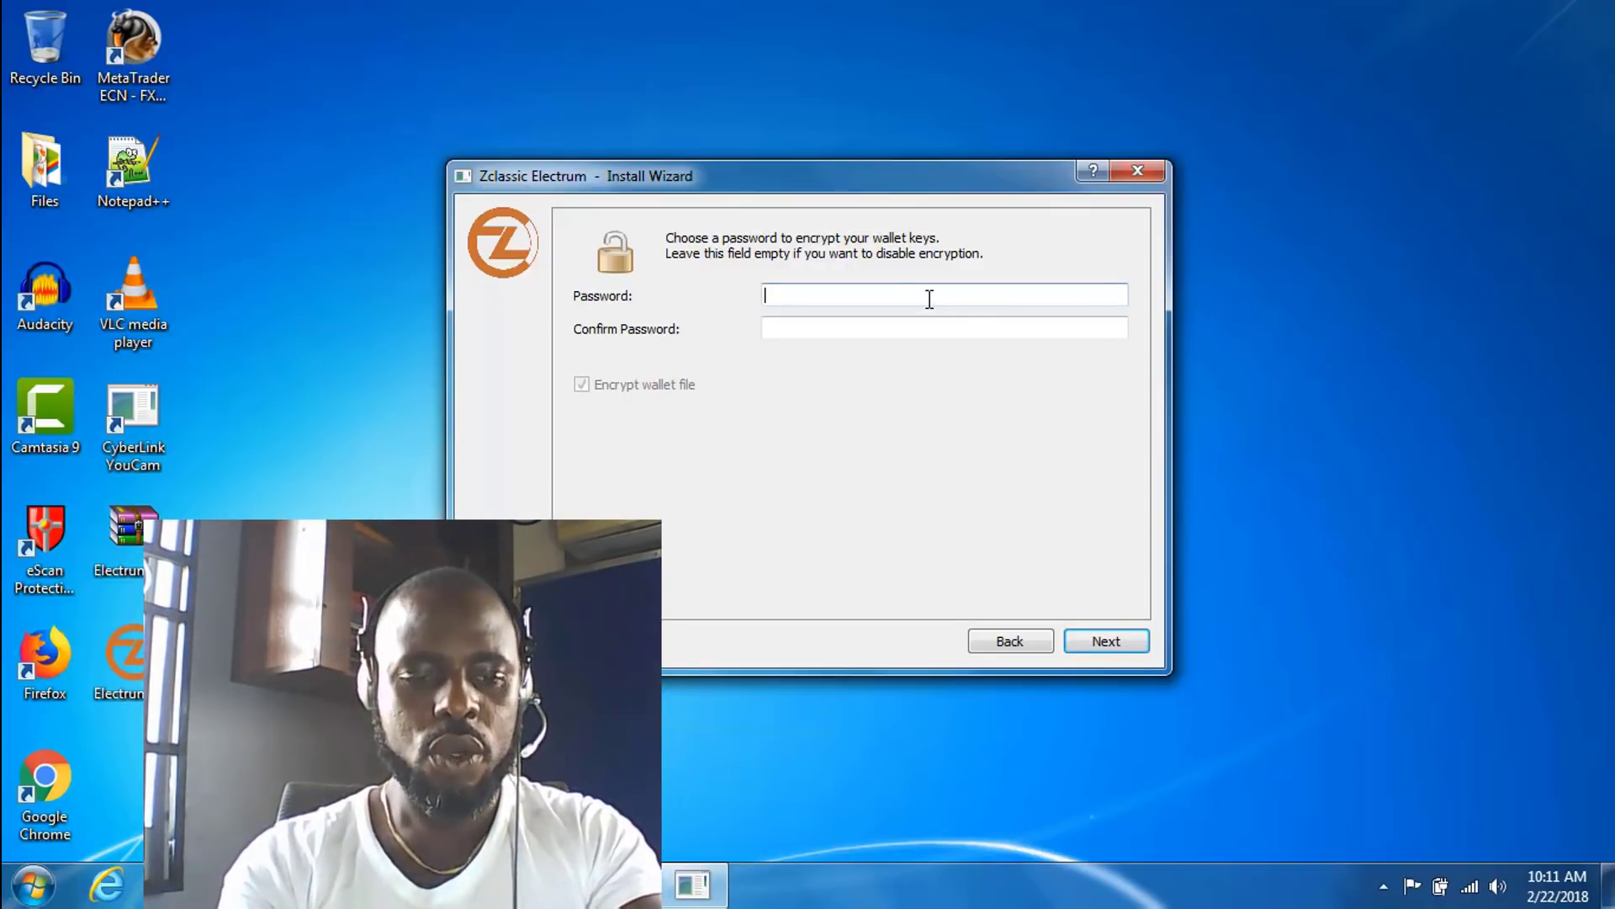
pyautogui.write('••••')
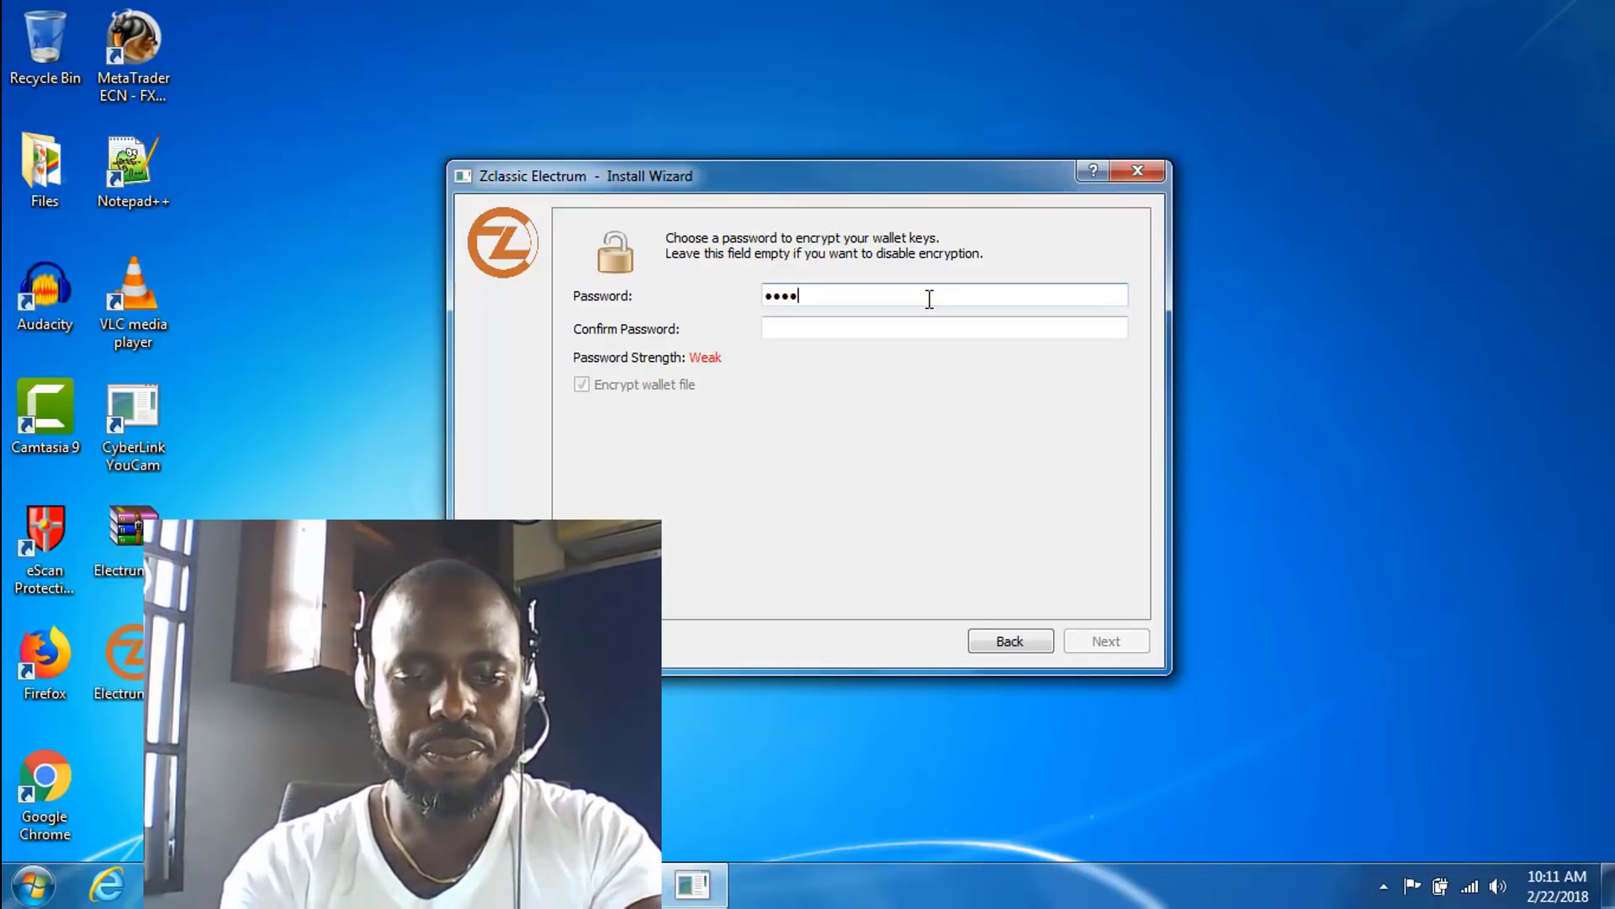
pyautogui.write('•••••')
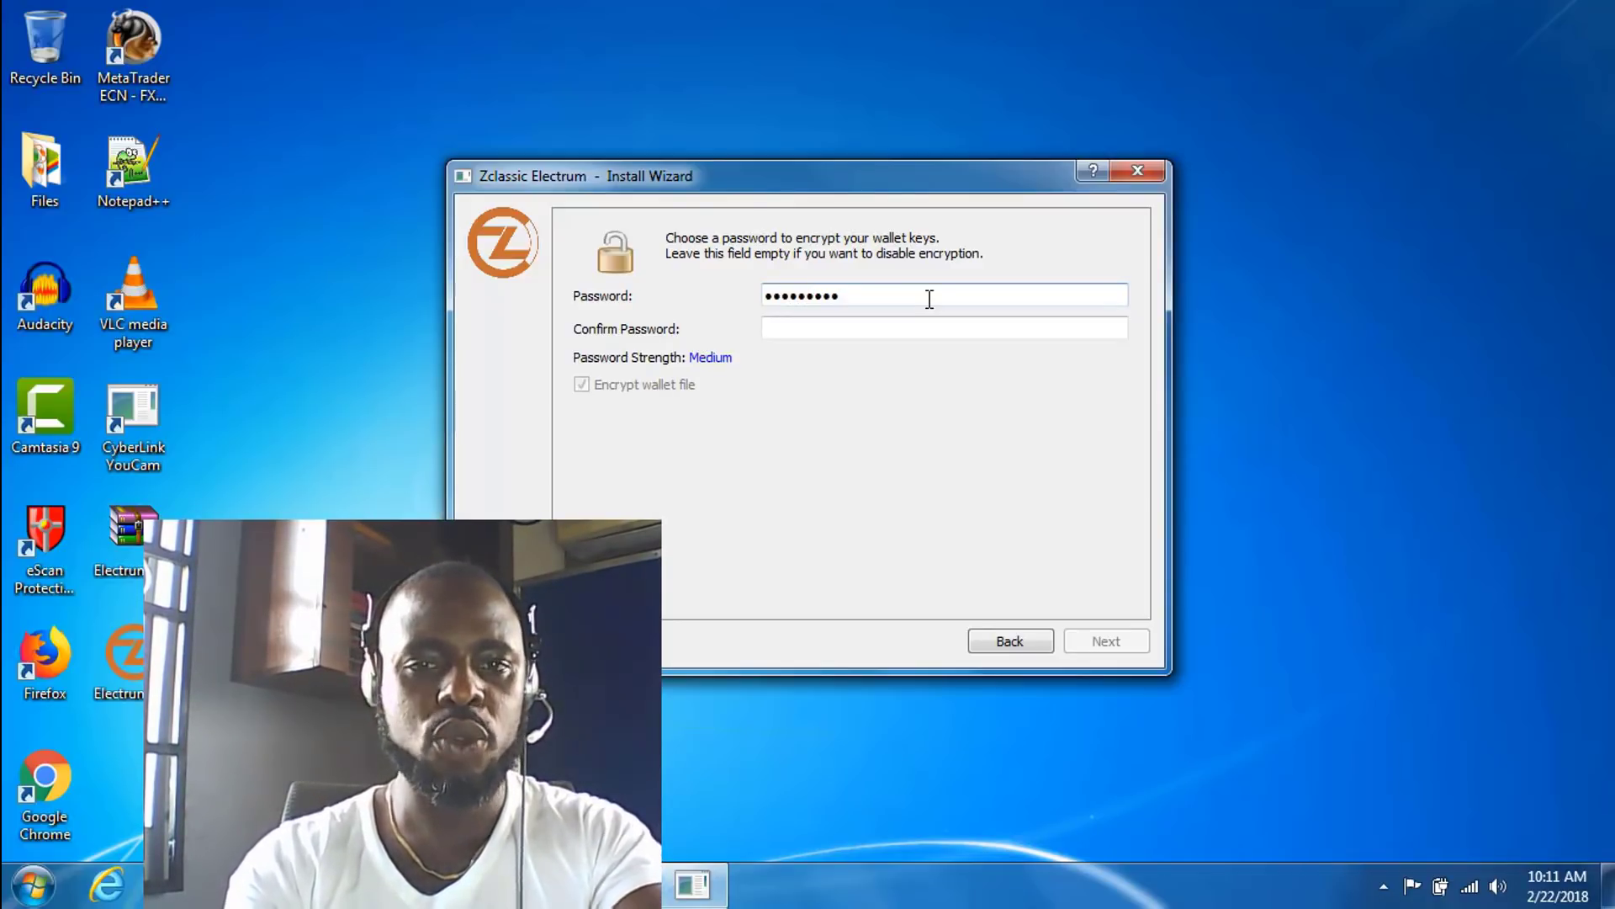
pyautogui.write('•')
pyautogui.click(894, 327)
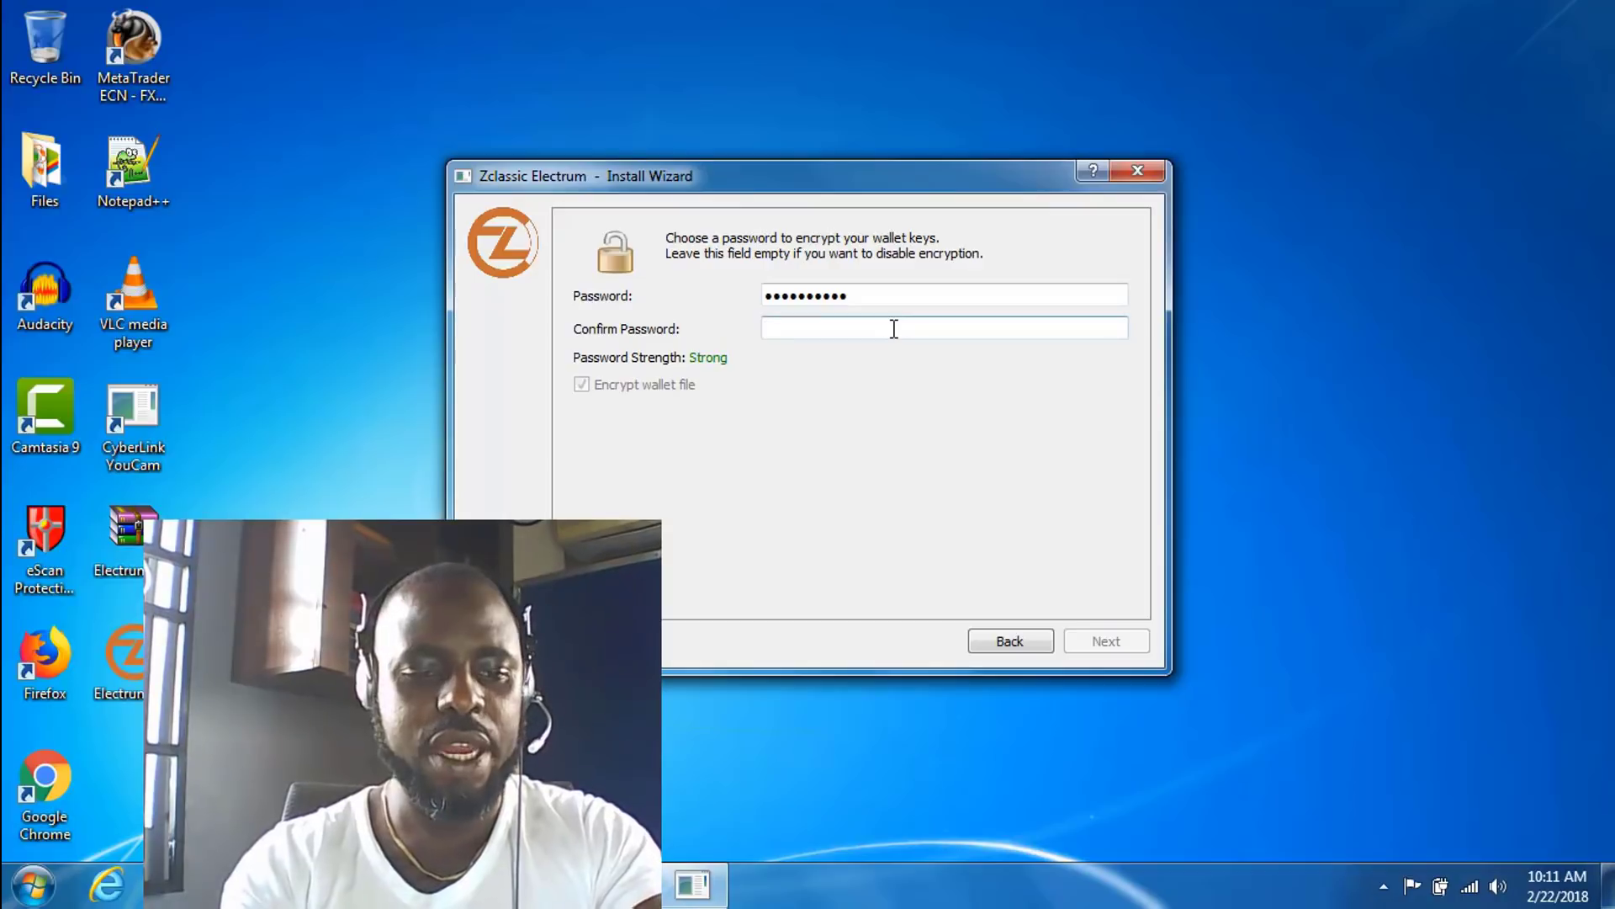
pyautogui.write('•••••')
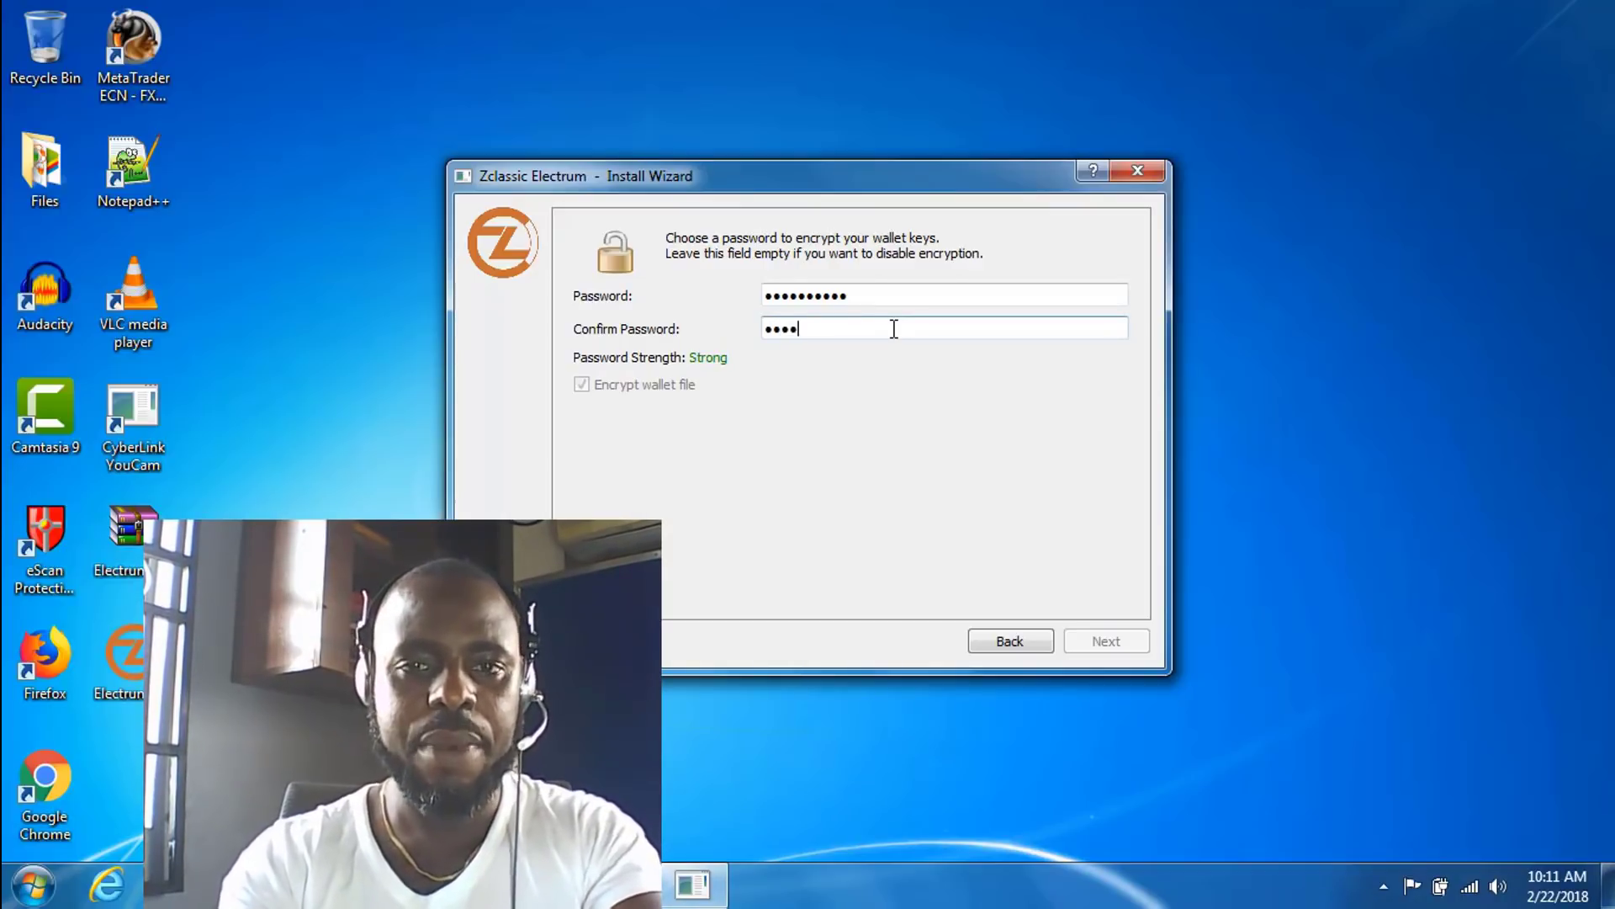
pyautogui.write('••••')
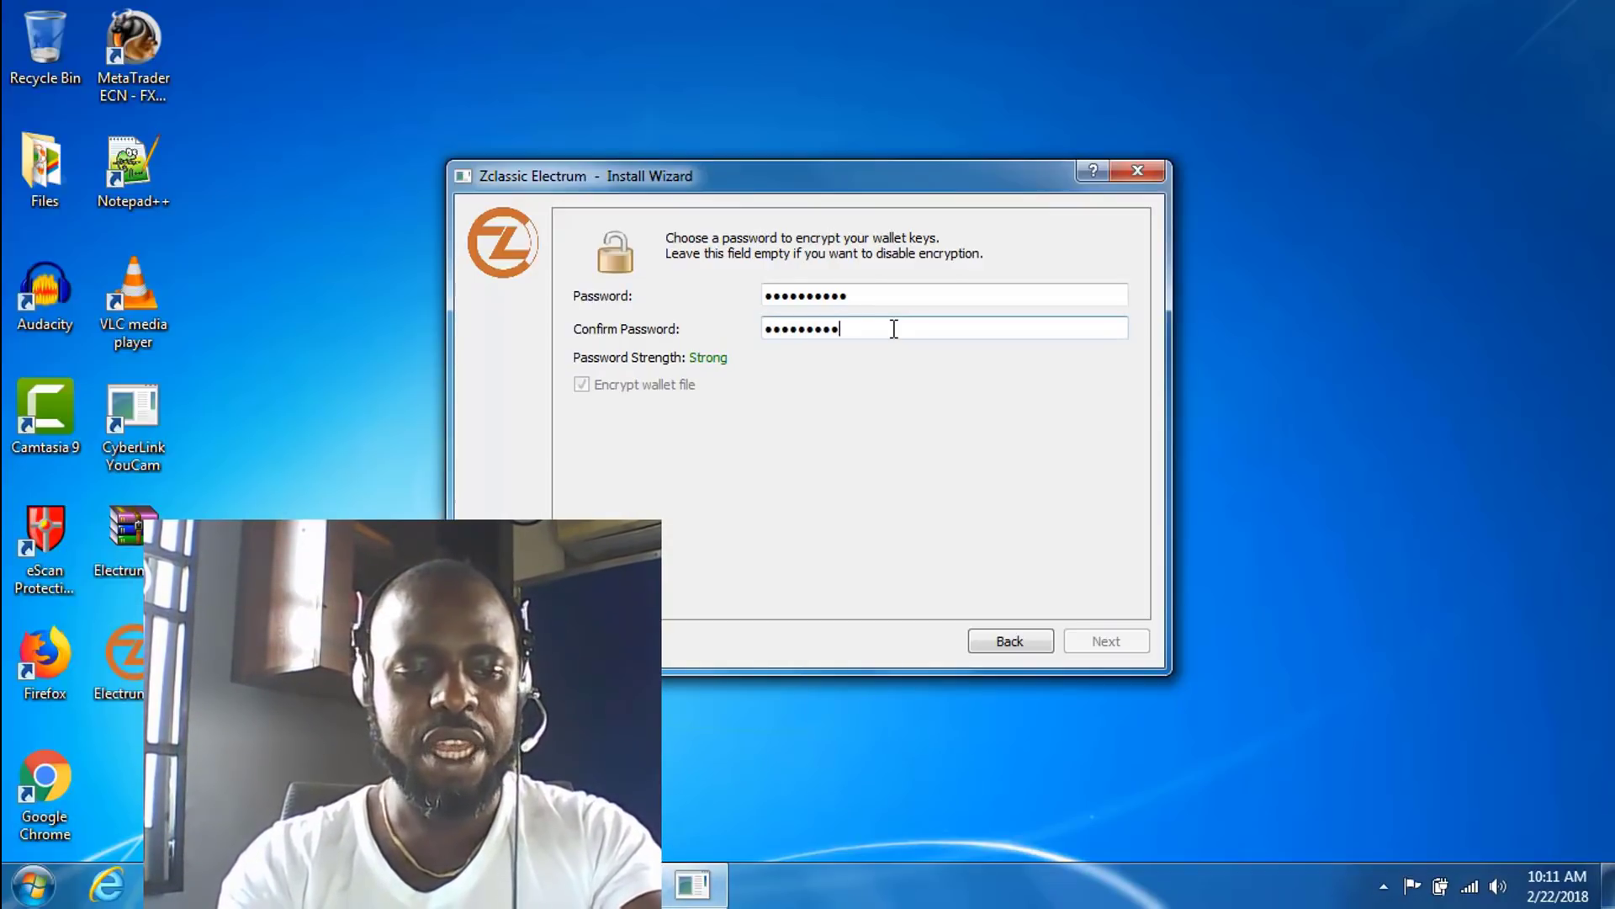
pyautogui.write('•')
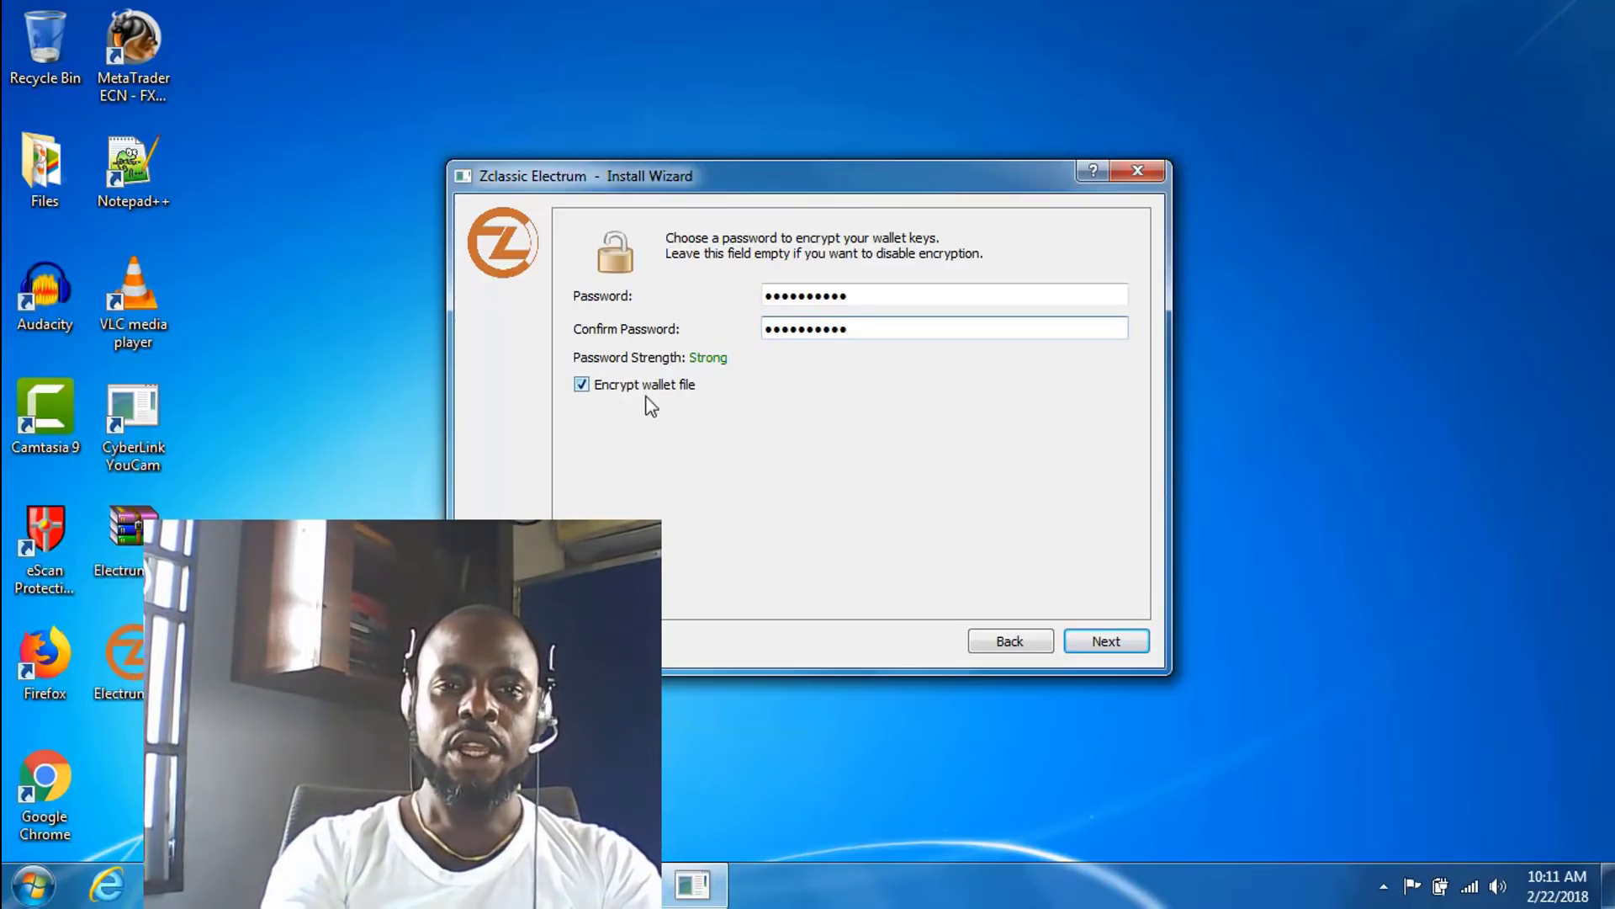
pyautogui.click(1096, 643)
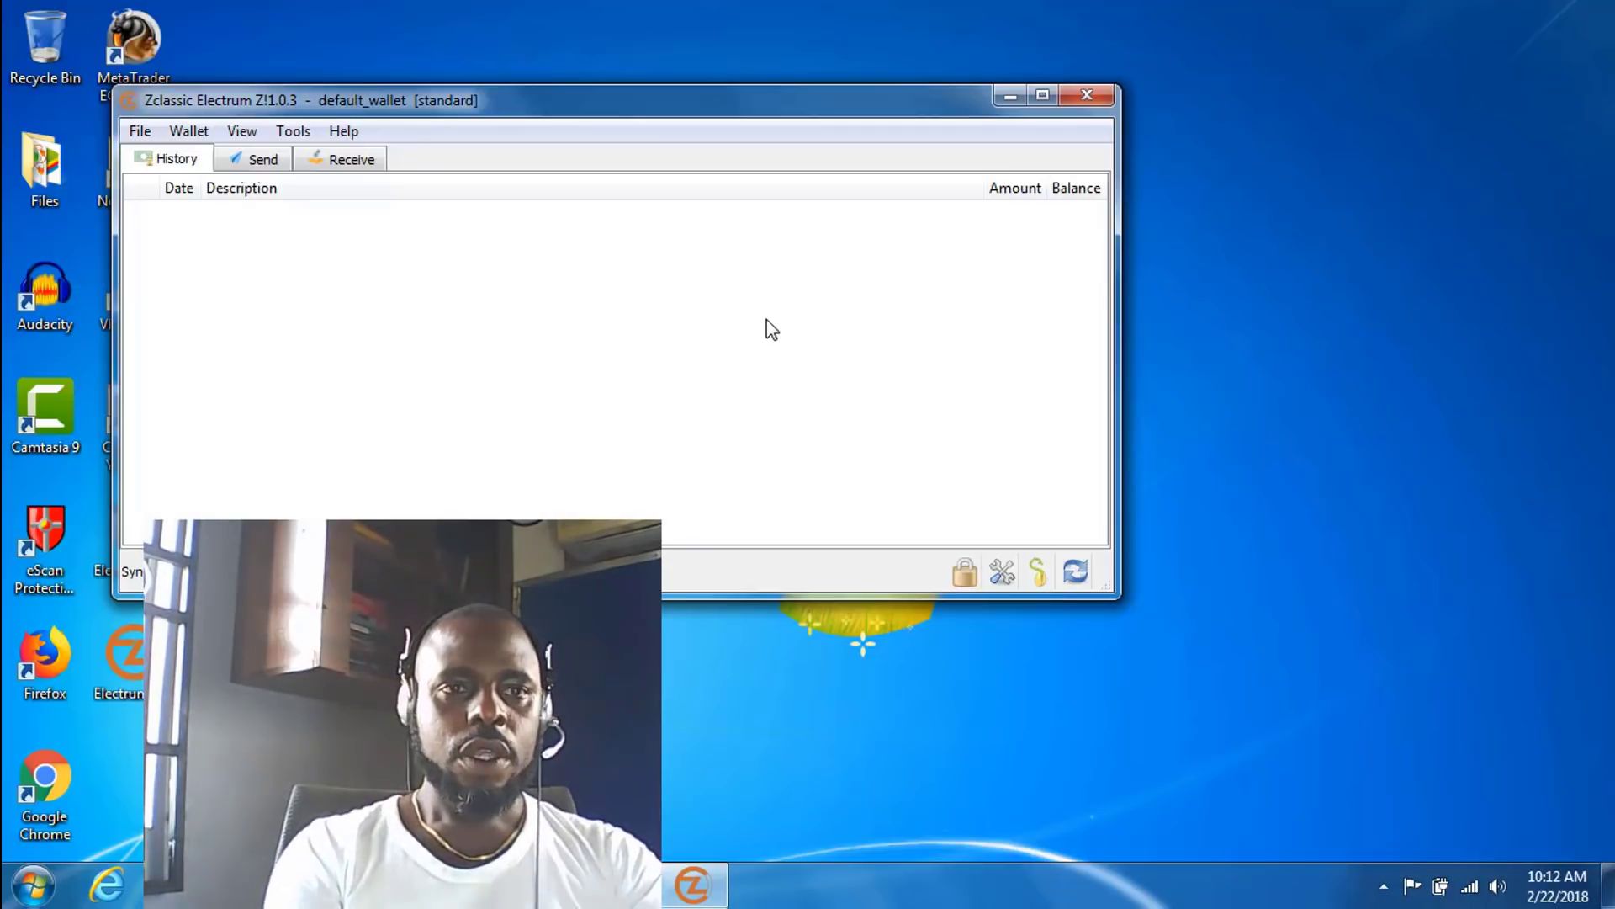
# Move the wallet window left and show the Receive page with its address and QR code.
pyautogui.moveTo(595, 99); pyautogui.dragTo(473, 100)
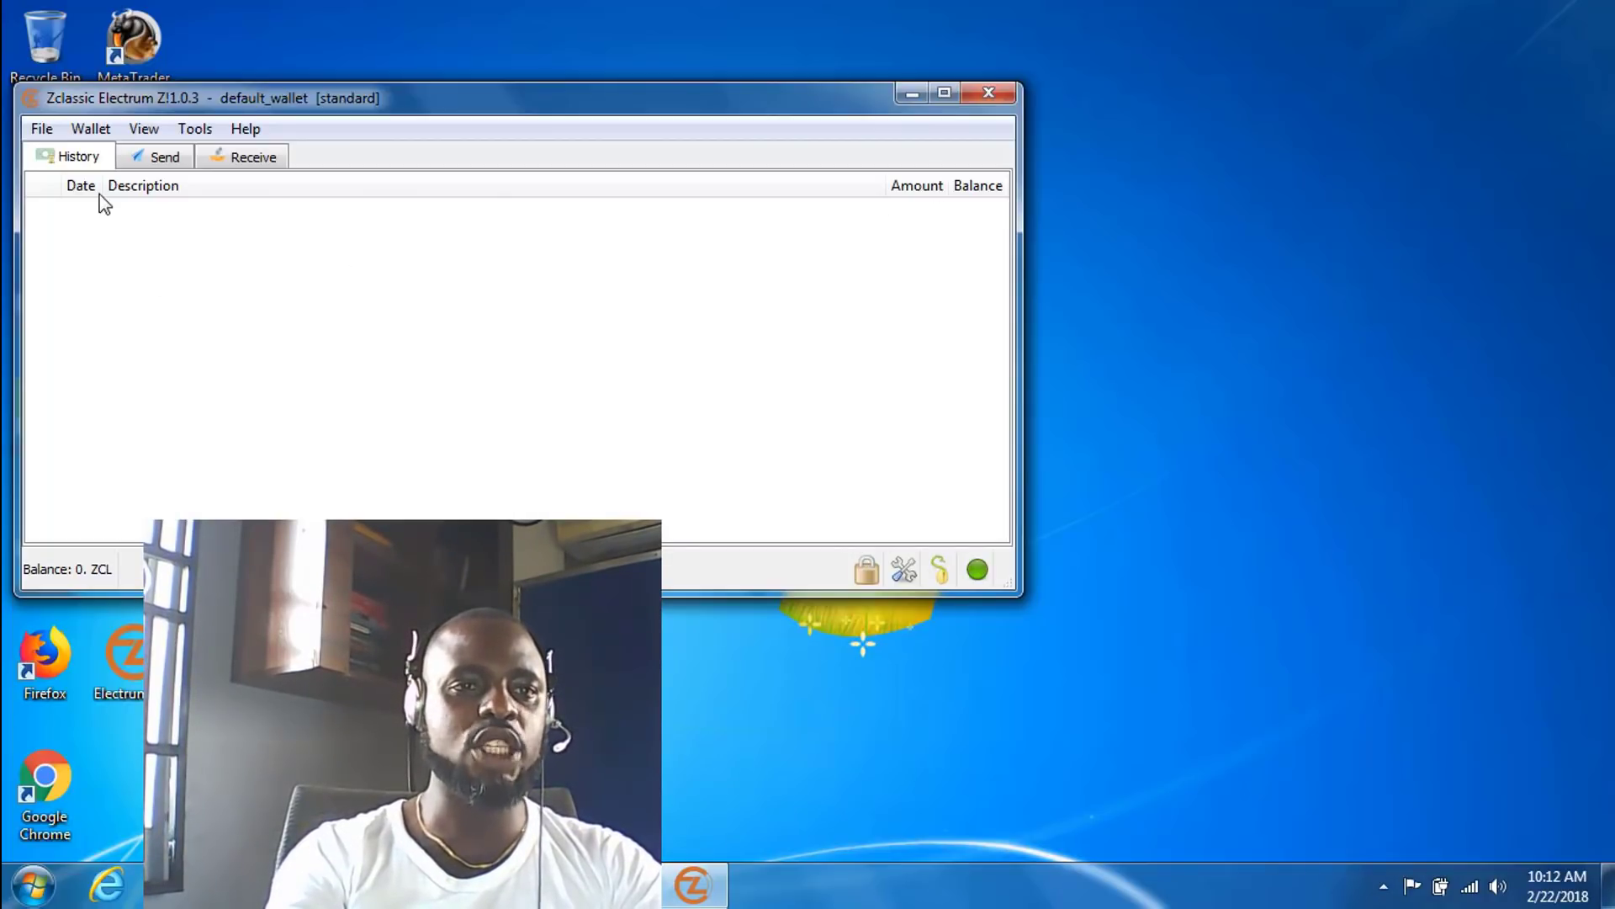
pyautogui.click(269, 158)
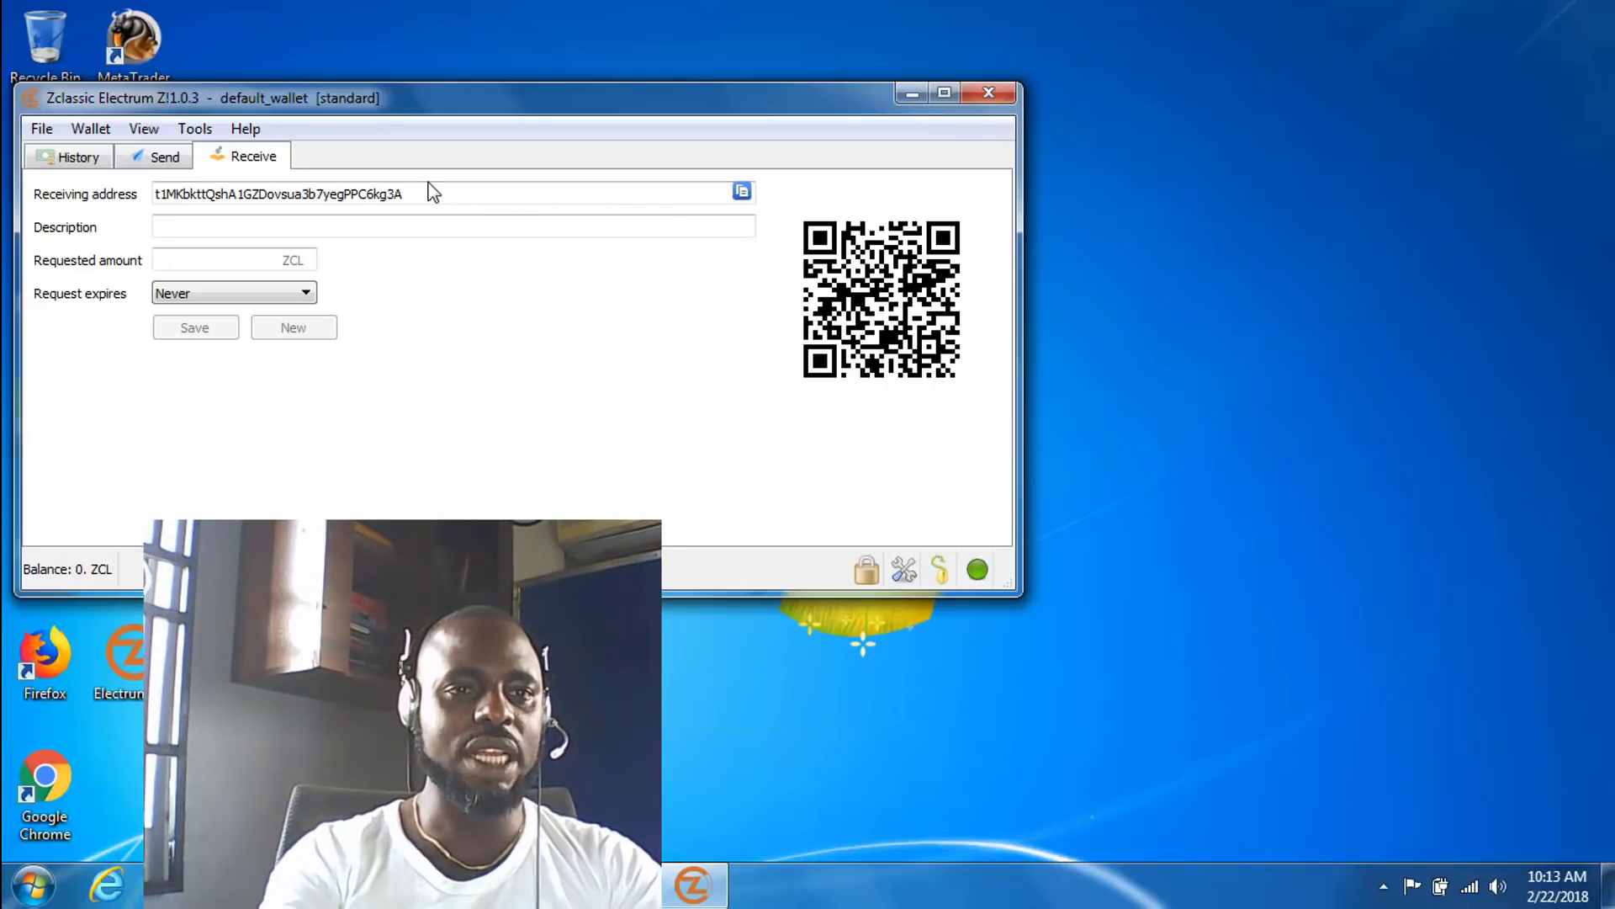
# Look at the wallet's Send payment form.
pyautogui.click(165, 160)
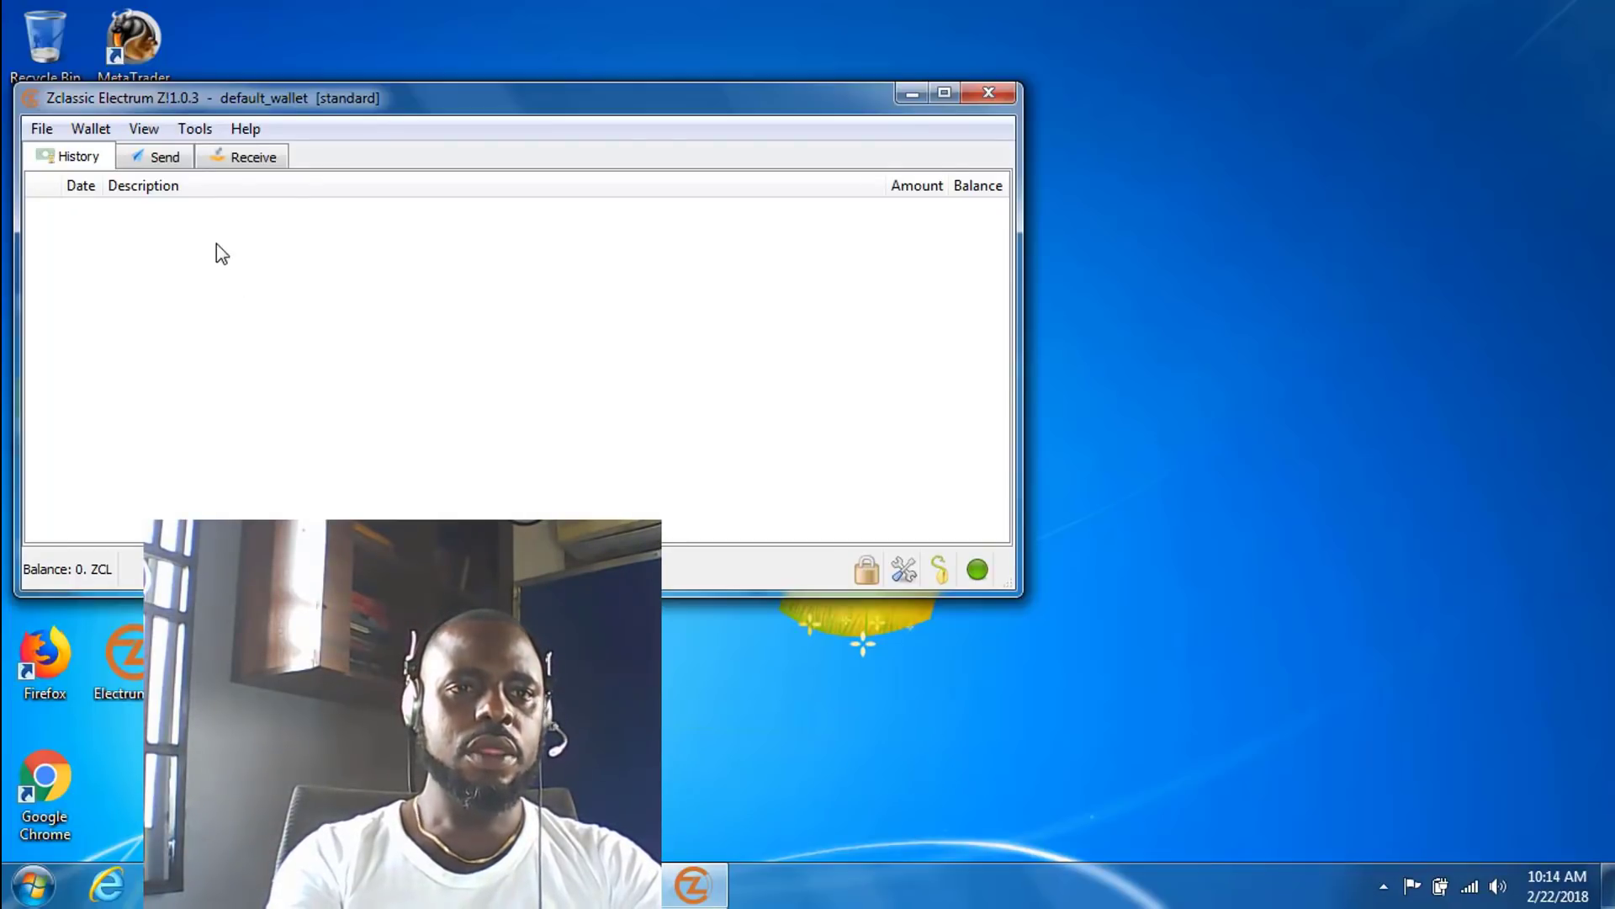
# Enable the Addresses tab via View > Show Addresses and open the address list.
pyautogui.click(145, 130)
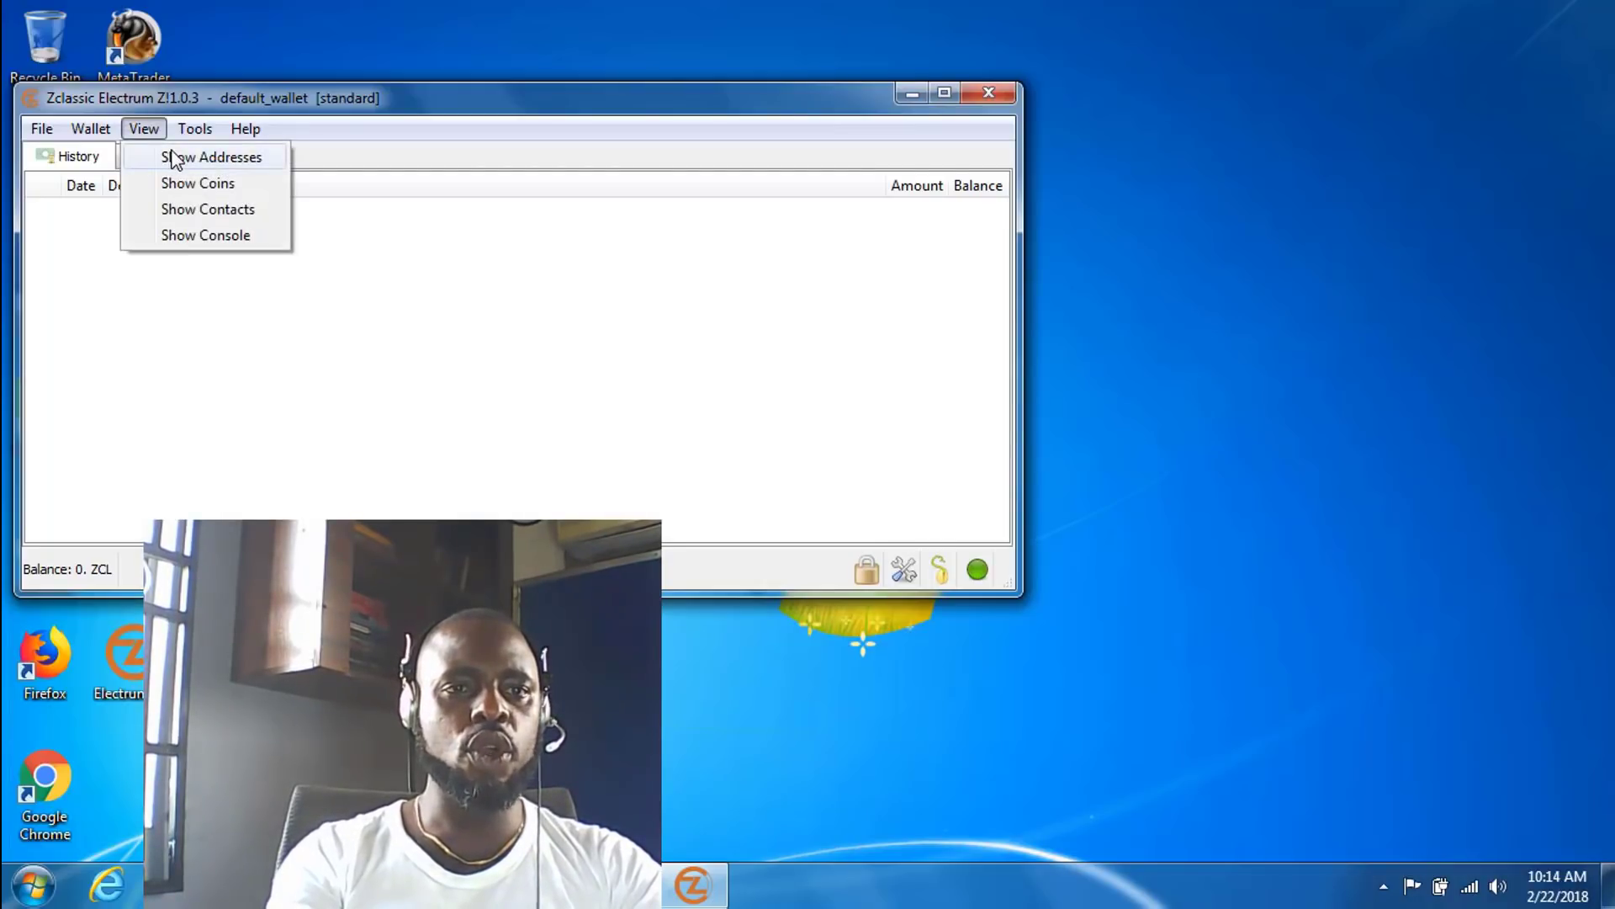
pyautogui.click(176, 158)
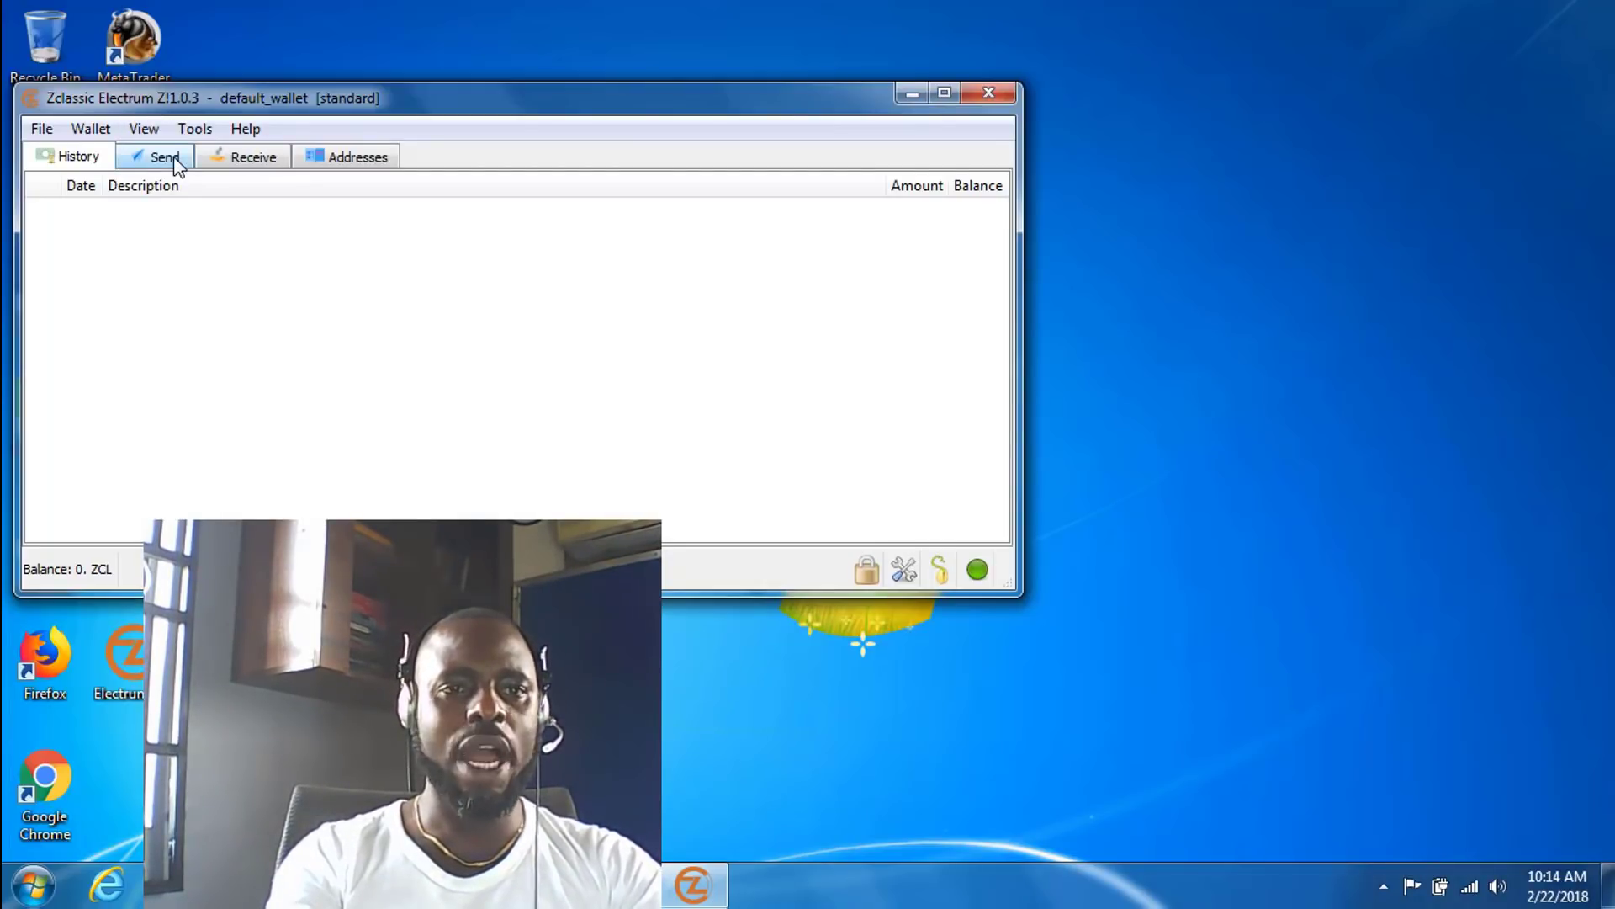
pyautogui.click(361, 162)
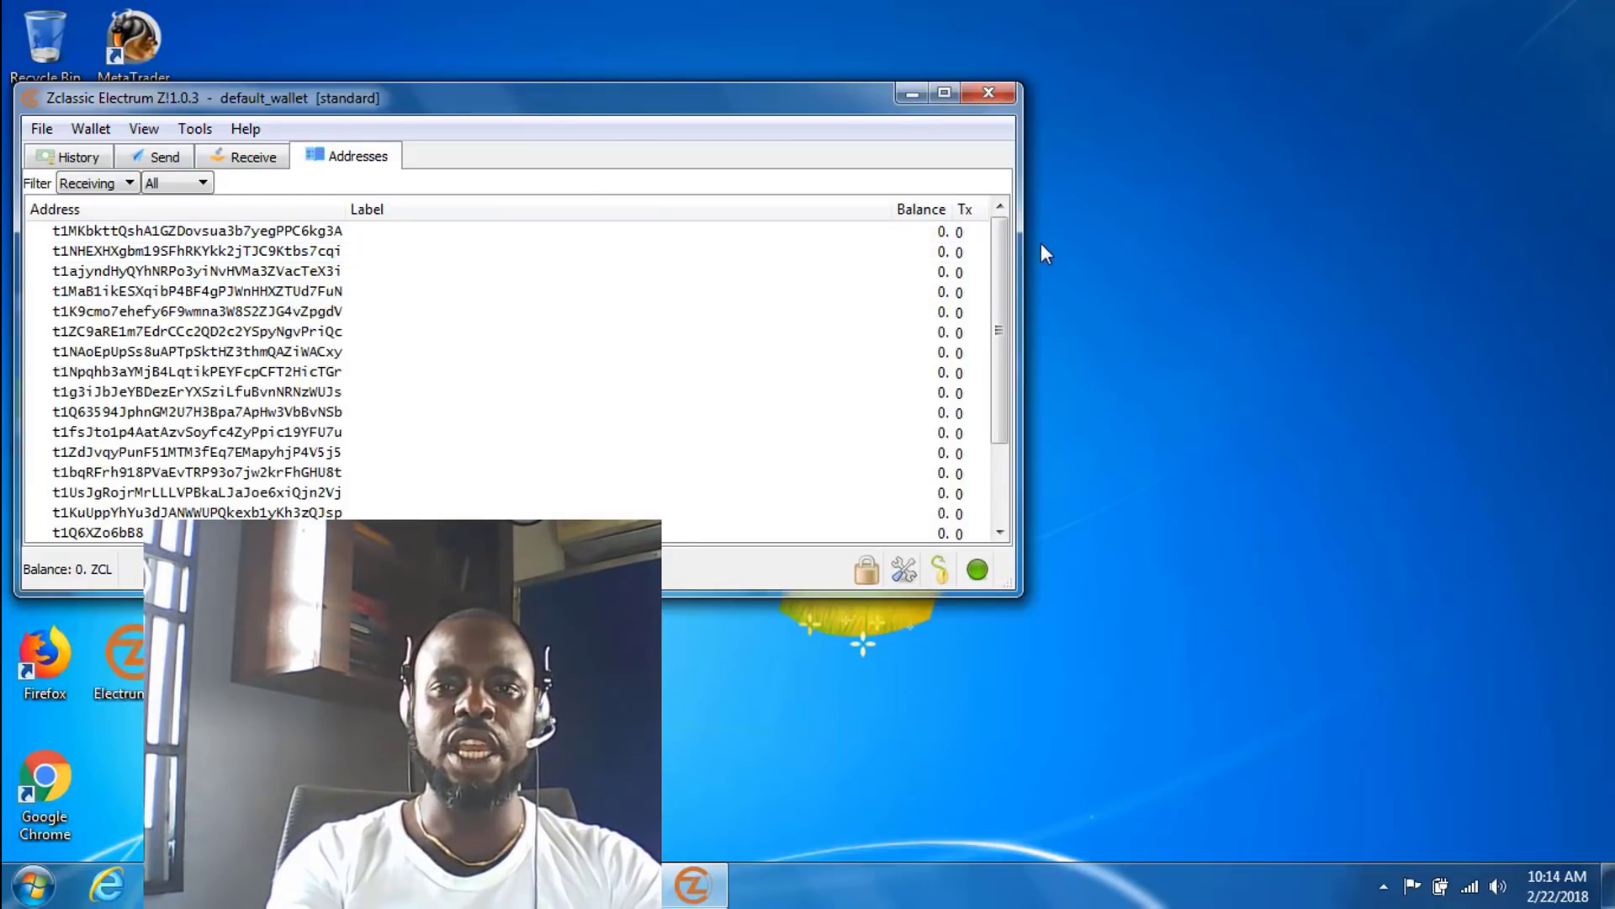
# Request the private key of the first receiving address from its context menu.
pyautogui.moveTo(1003, 239)
pyautogui.mouseDown()
pyautogui.moveTo(1007, 330)
pyautogui.moveTo(1005, 253)
pyautogui.mouseUp()
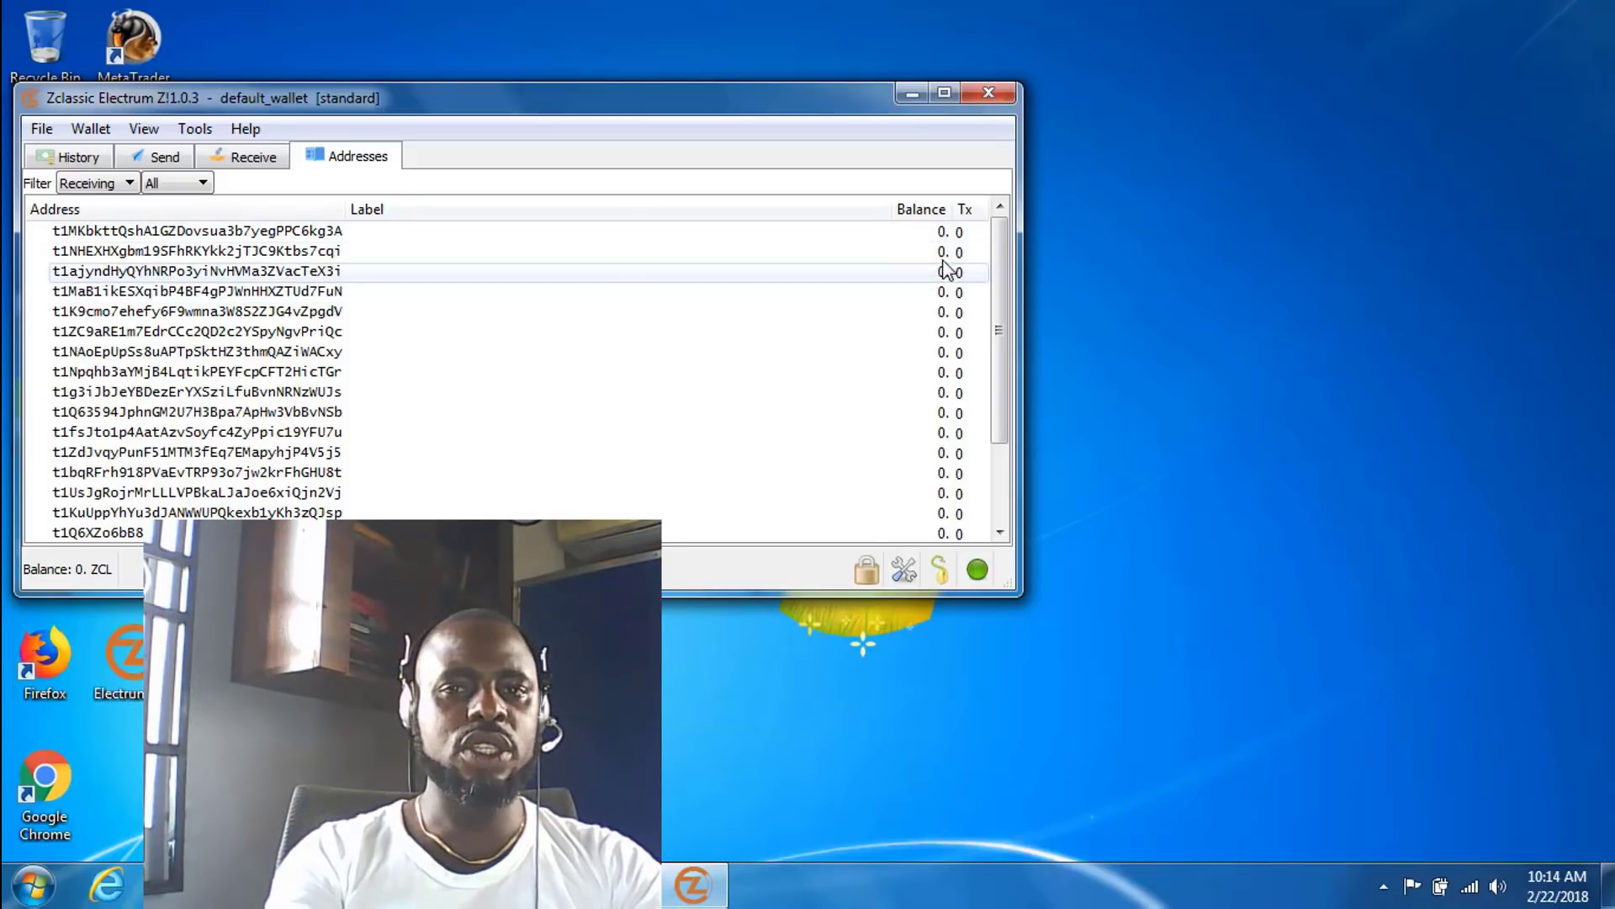
pyautogui.click(949, 376)
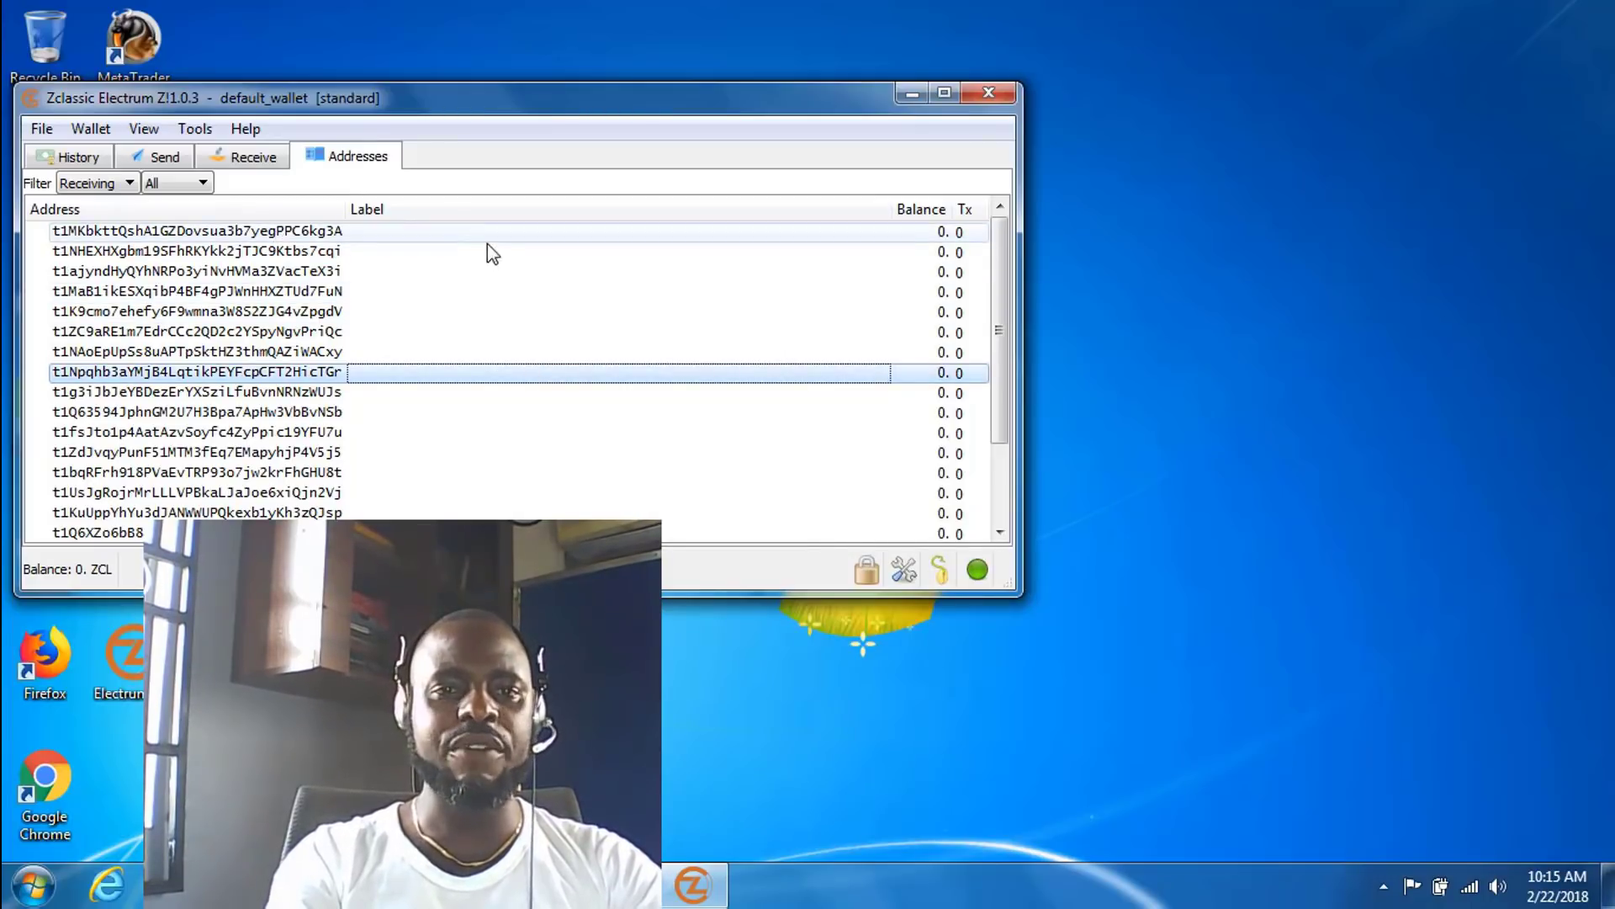
pyautogui.rightClick(301, 240)
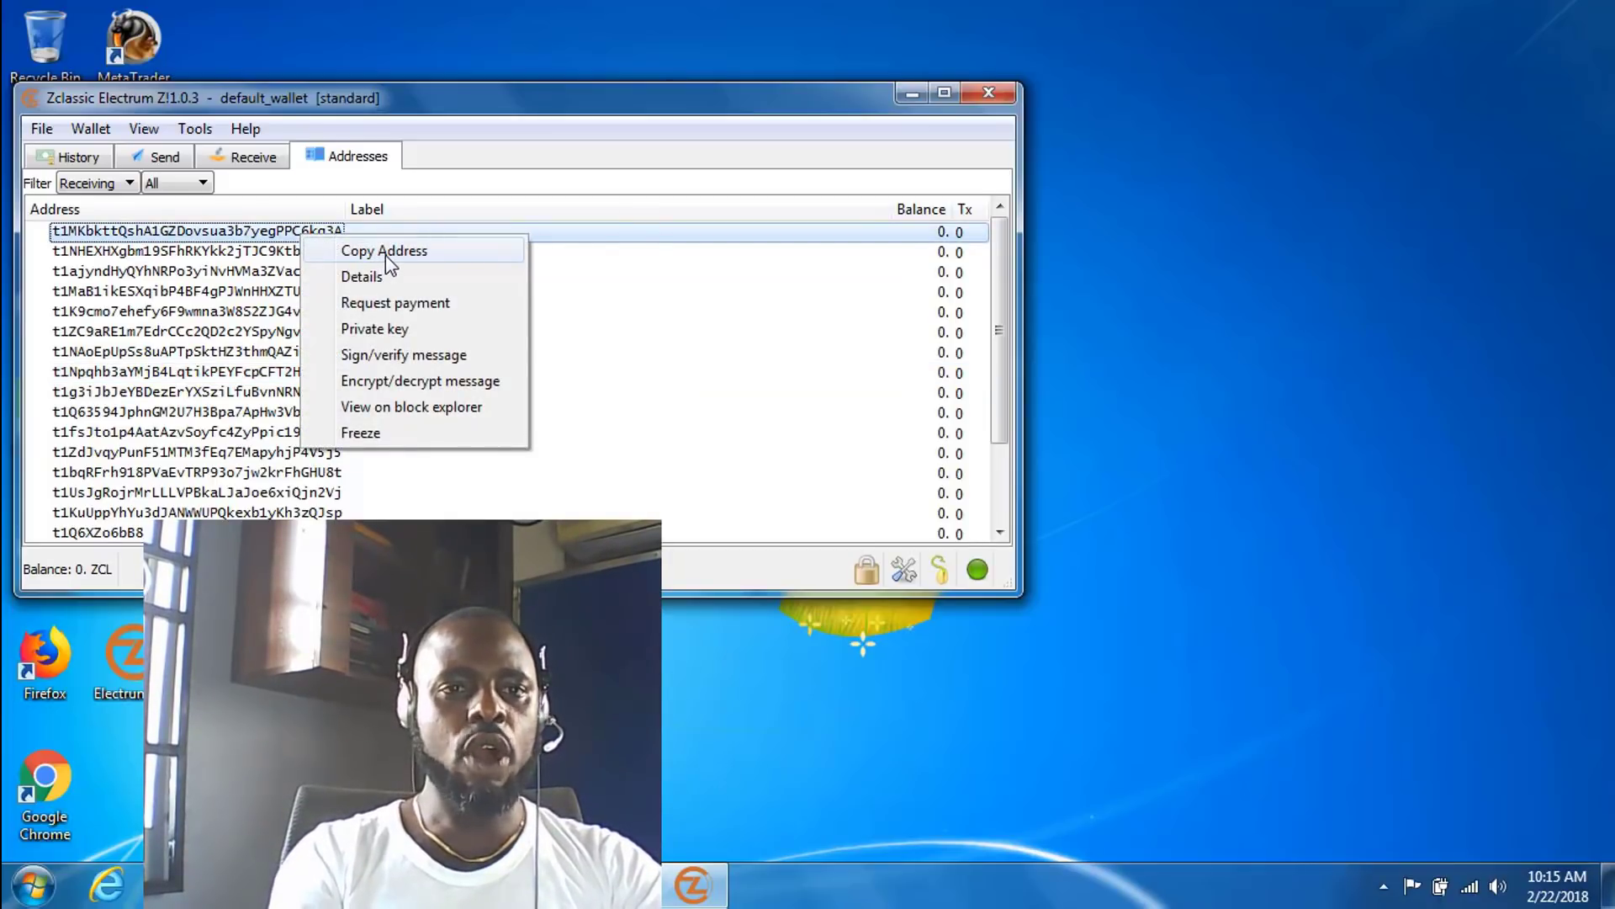
pyautogui.click(381, 332)
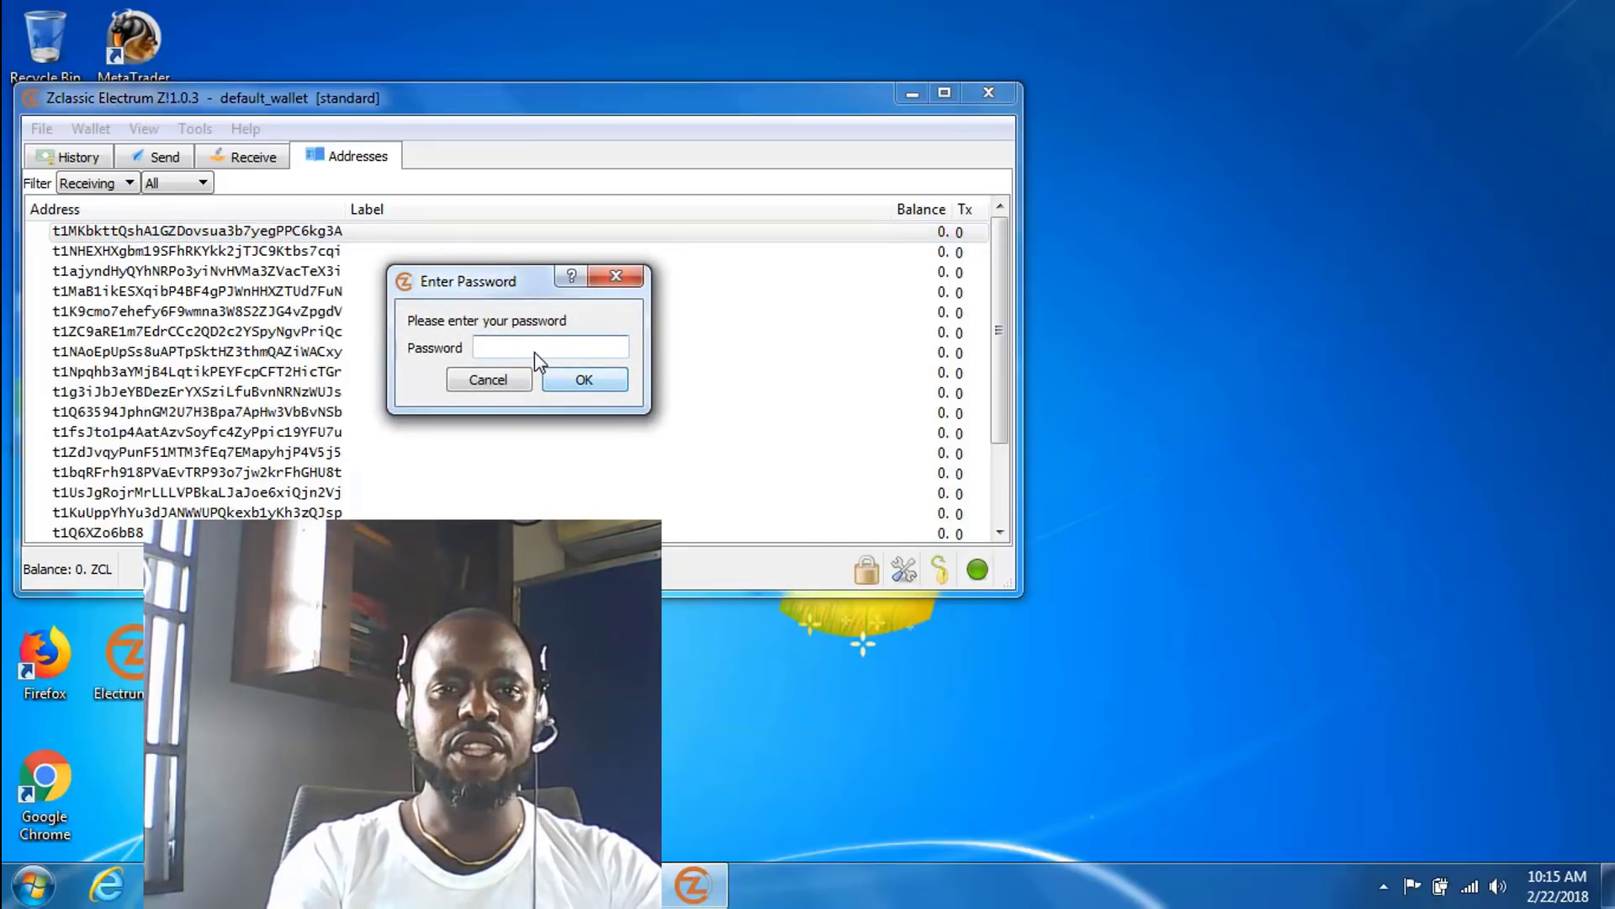
# Enter the wallet password to reveal the first address's private key and copy it.
pyautogui.write('x')
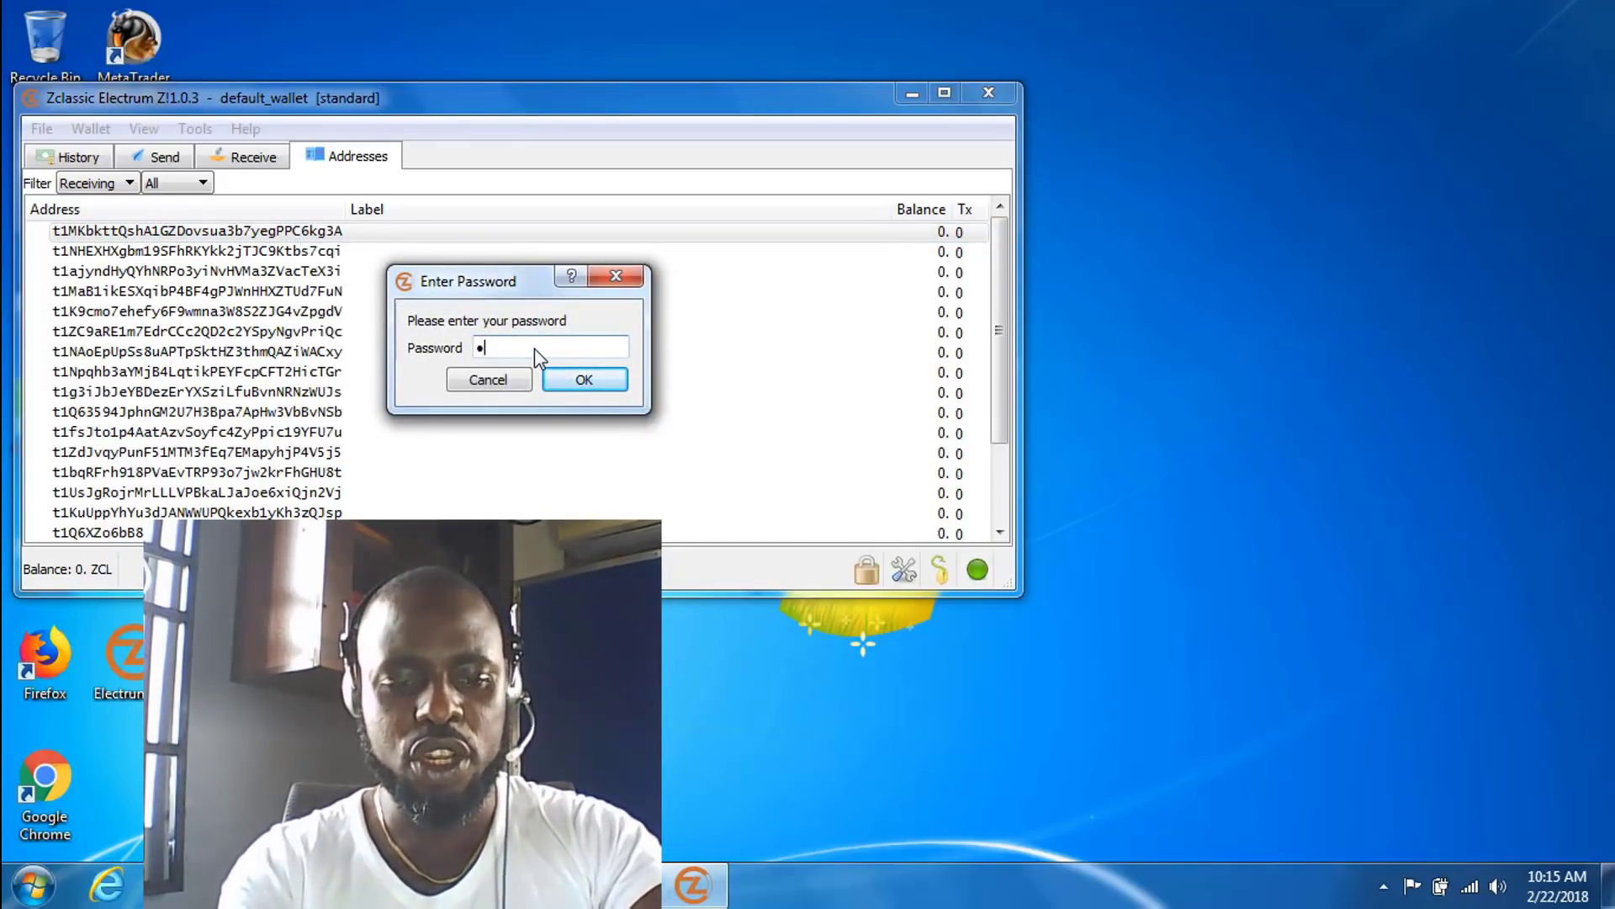
pyautogui.write('xxxx')
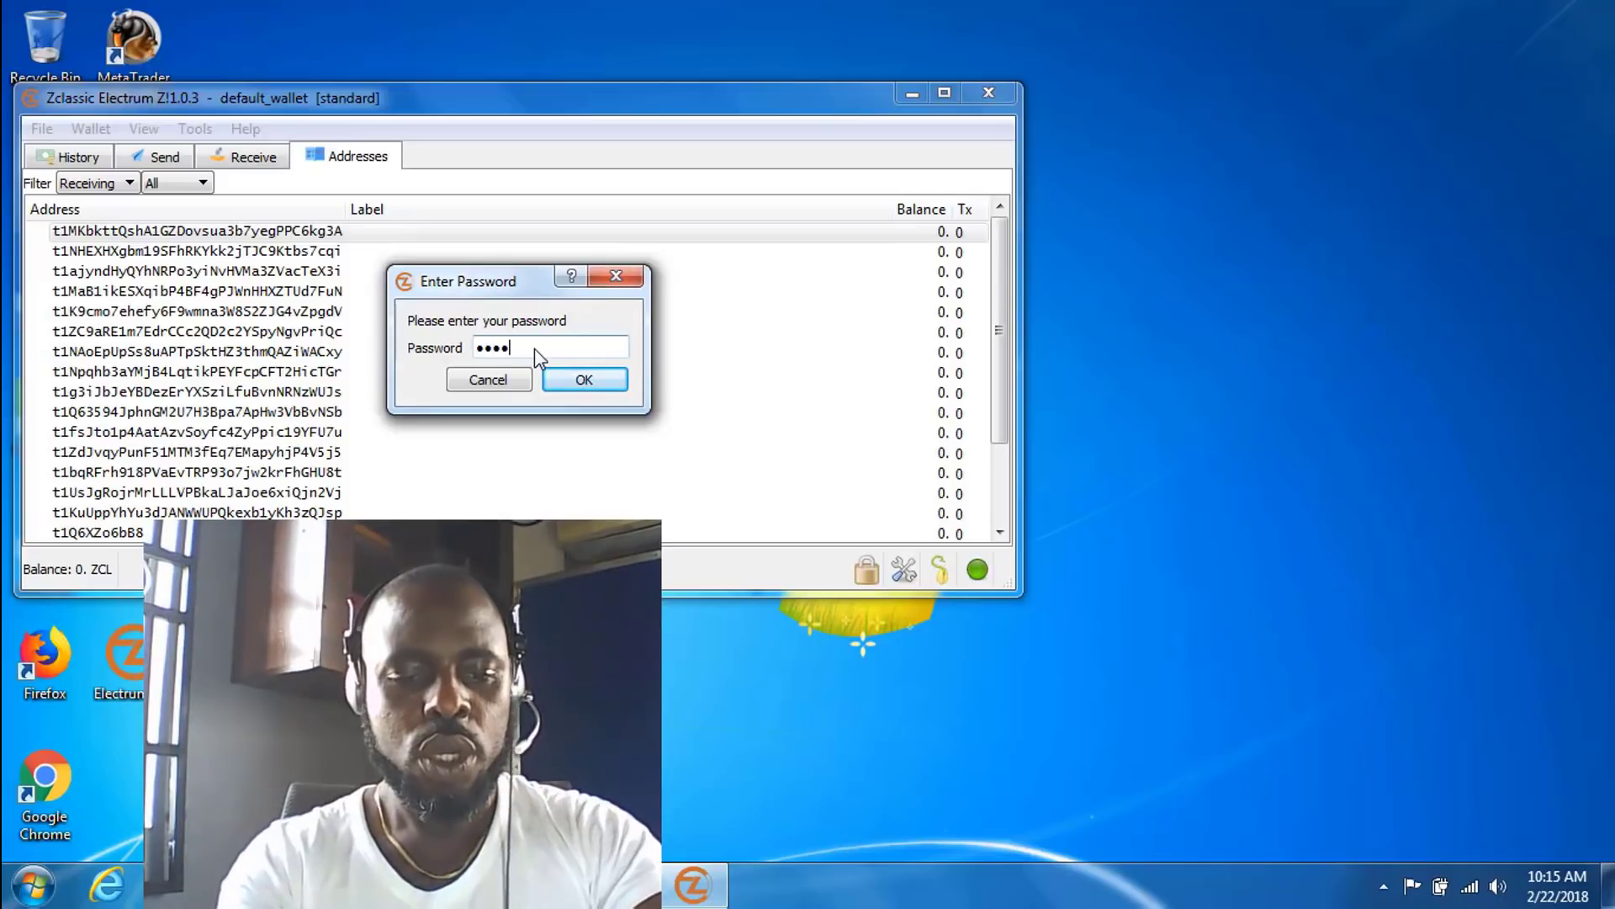
pyautogui.write('xx')
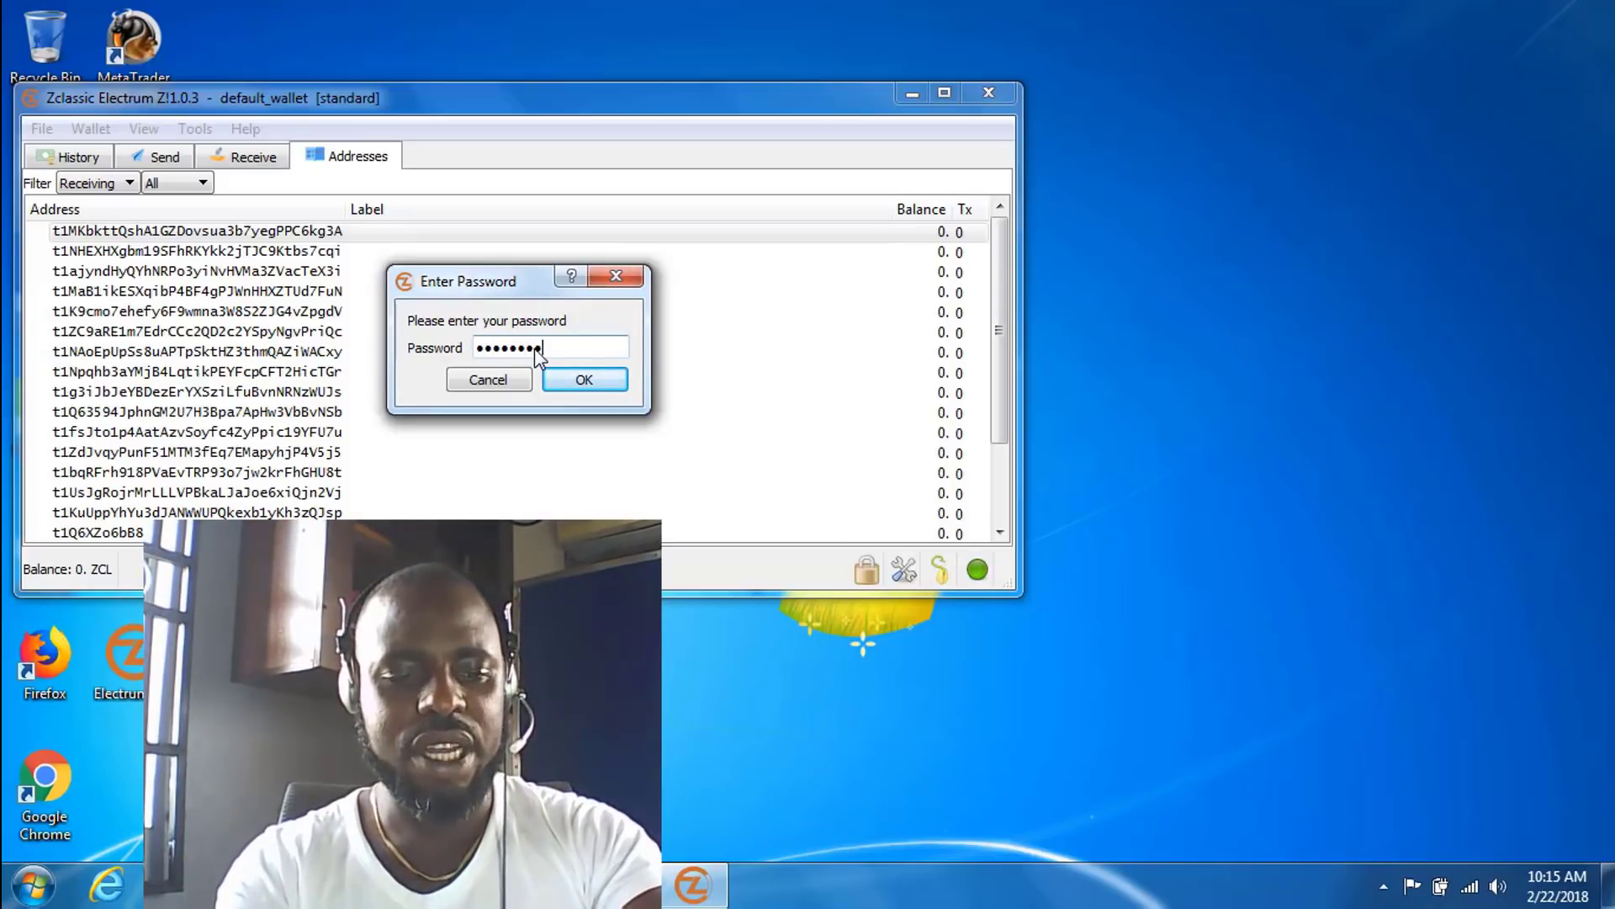
pyautogui.write('xxx')
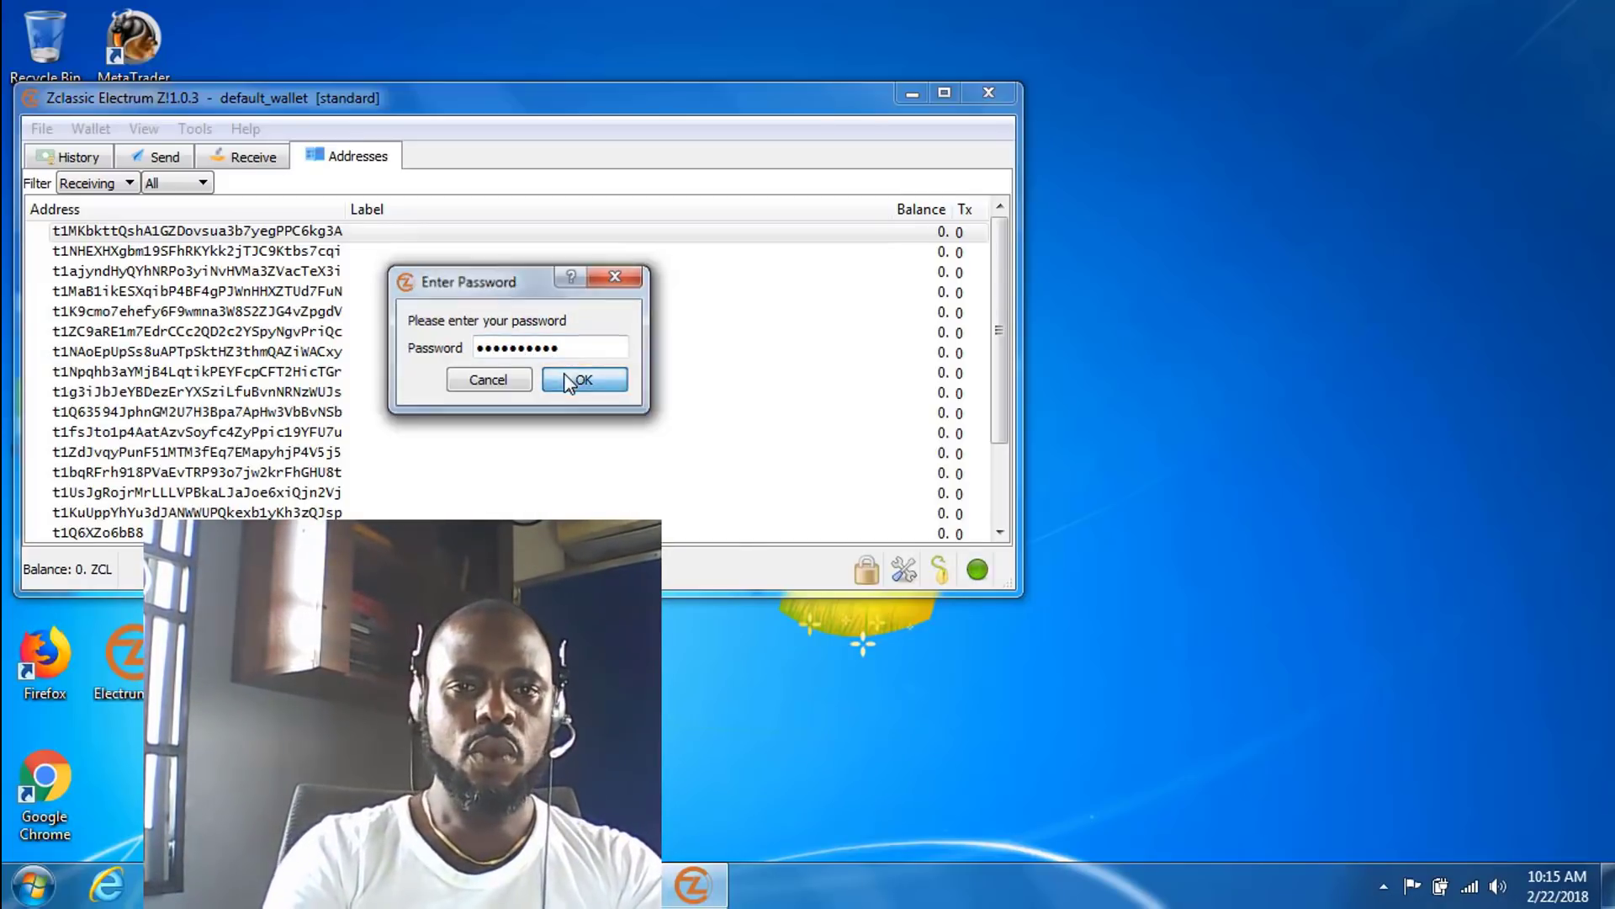
pyautogui.click(565, 376)
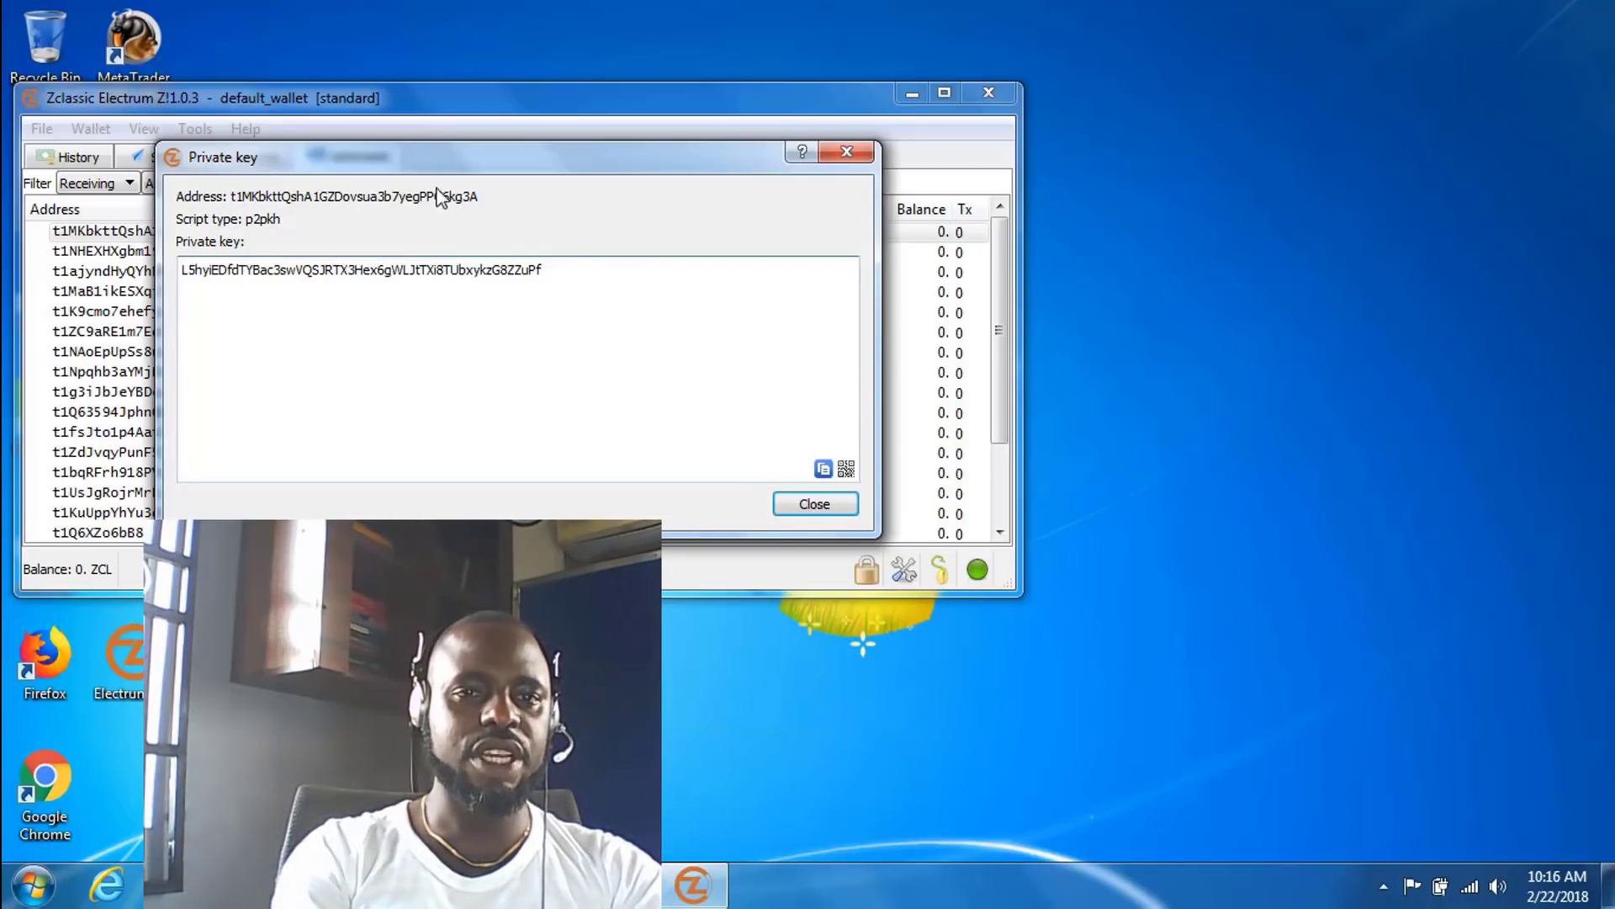
pyautogui.click(823, 470)
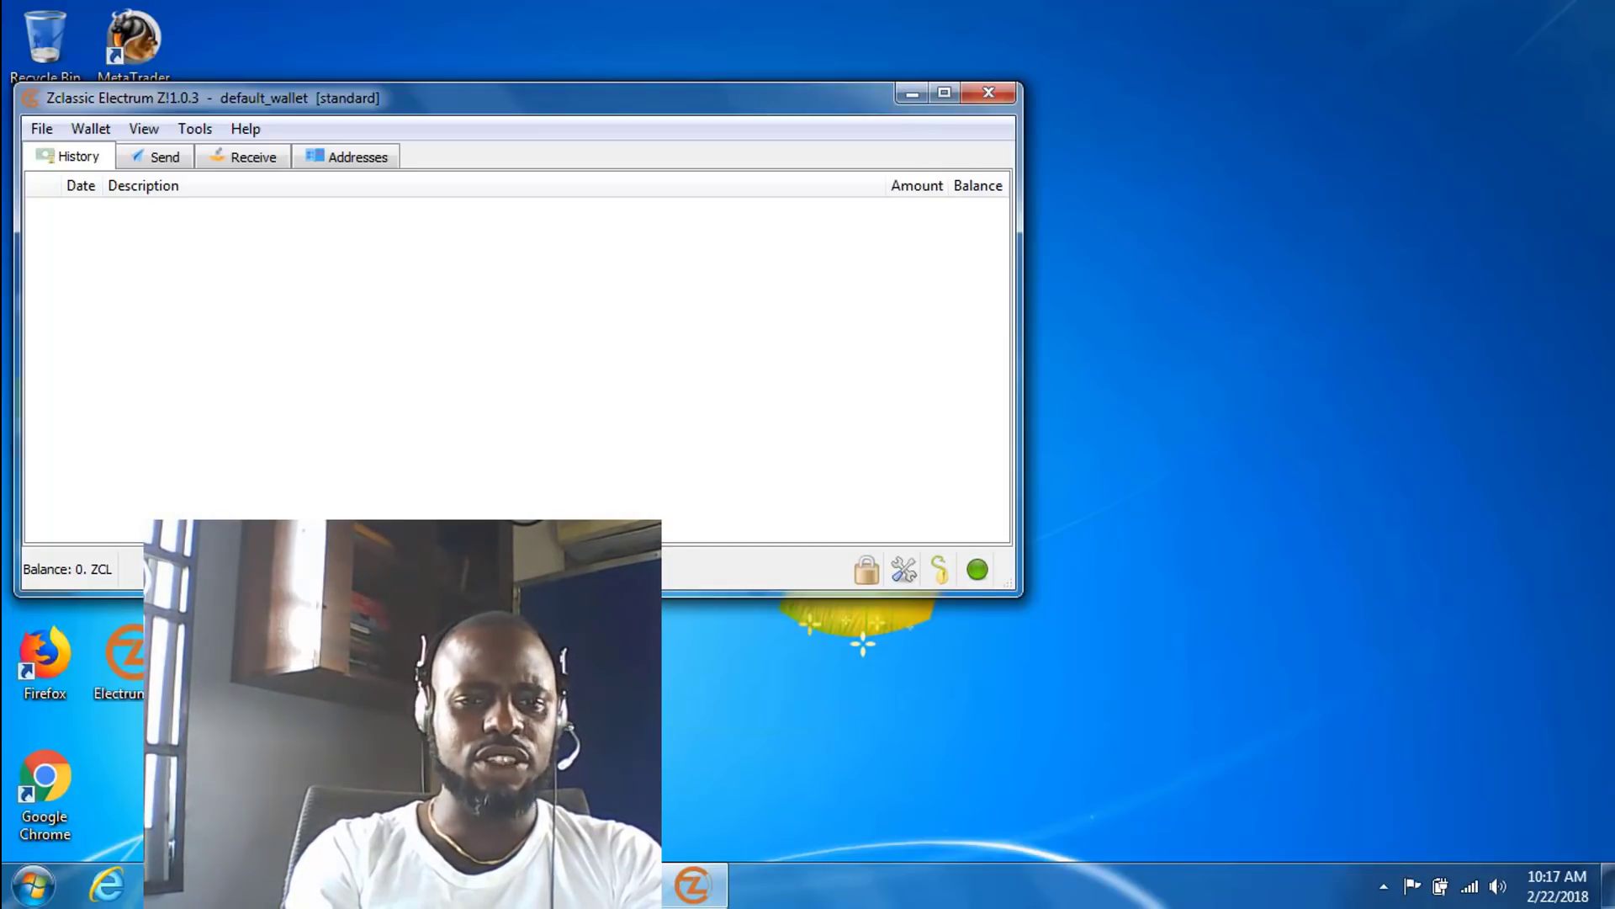
# Check the saved keys in Notepad++, then minimise it.
pyautogui.click(620, 885)
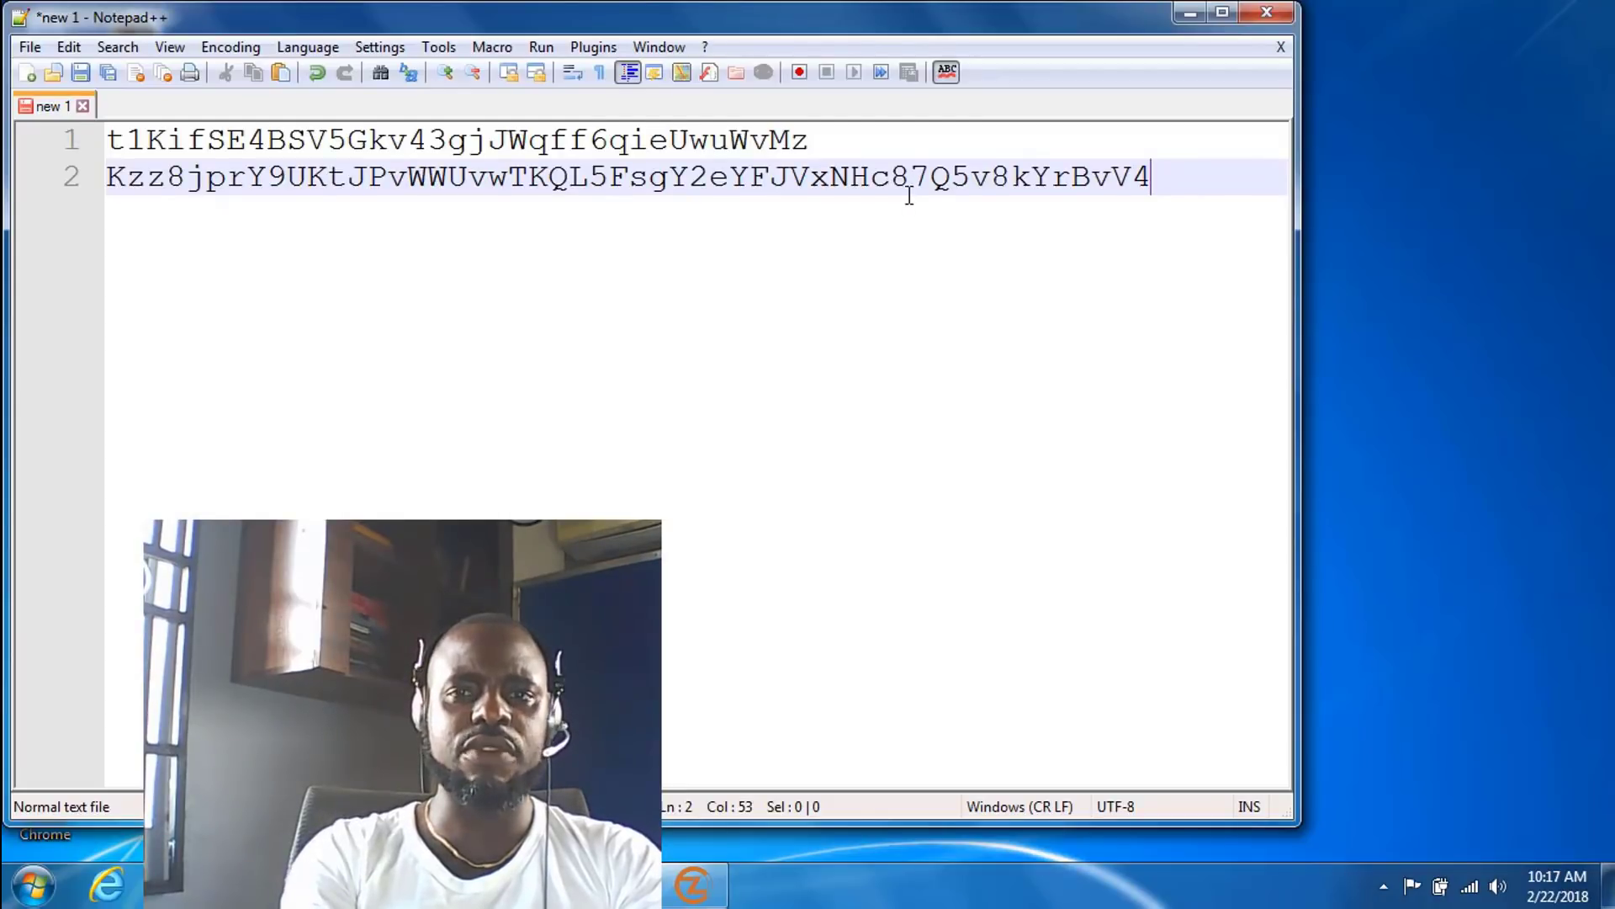
pyautogui.moveTo(1159, 173); pyautogui.dragTo(1060, 172)
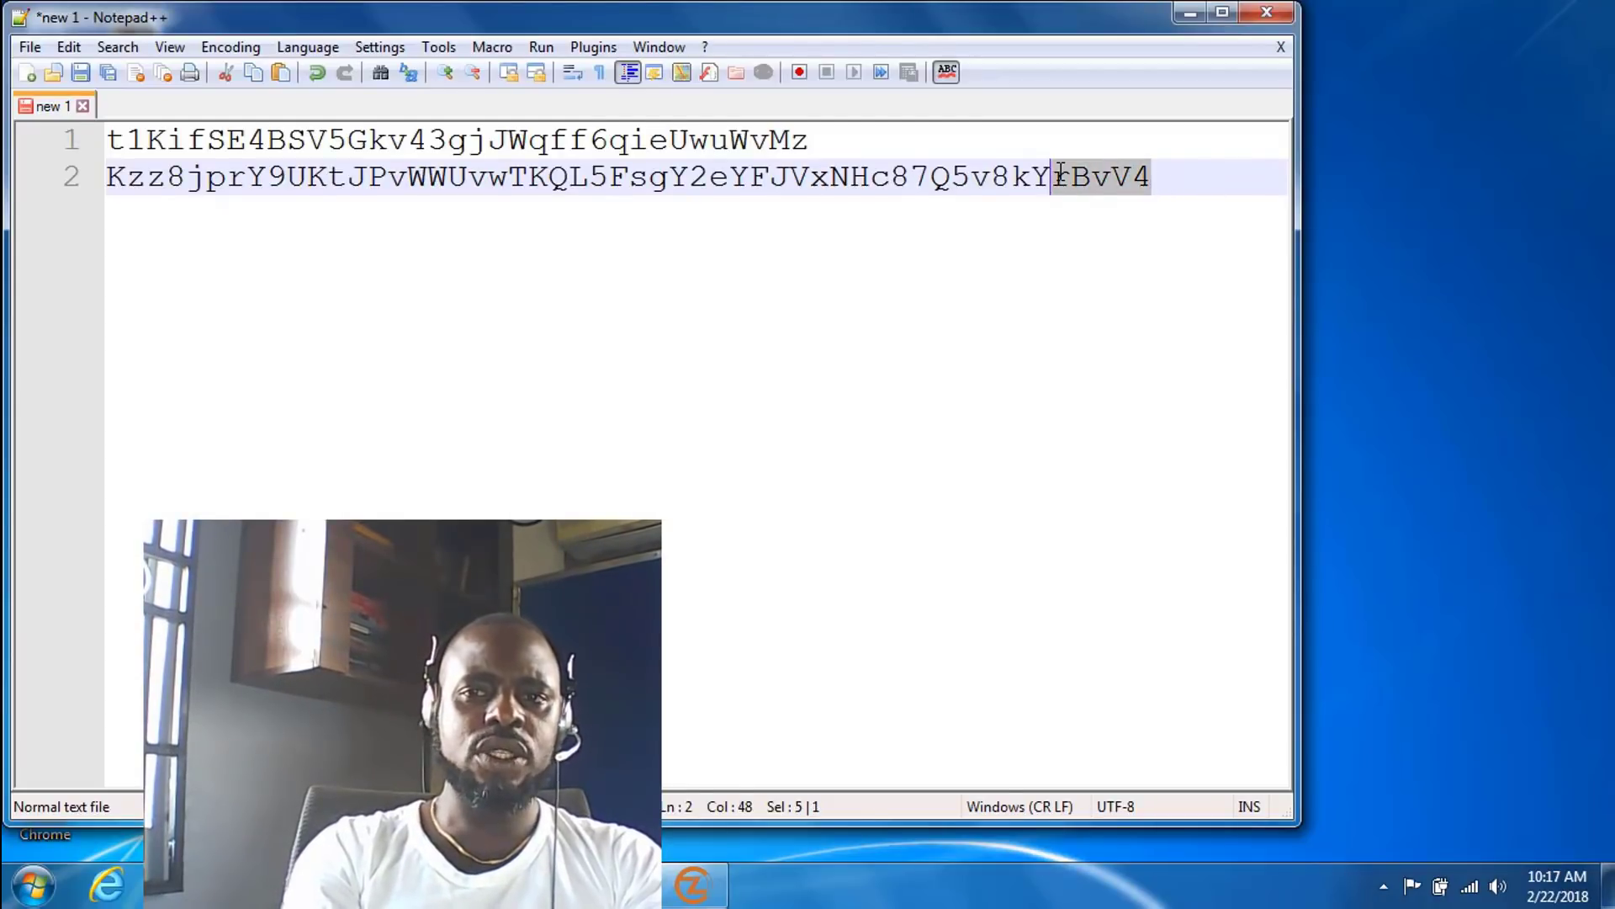
pyautogui.click(1446, 259)
pyautogui.click(1193, 15)
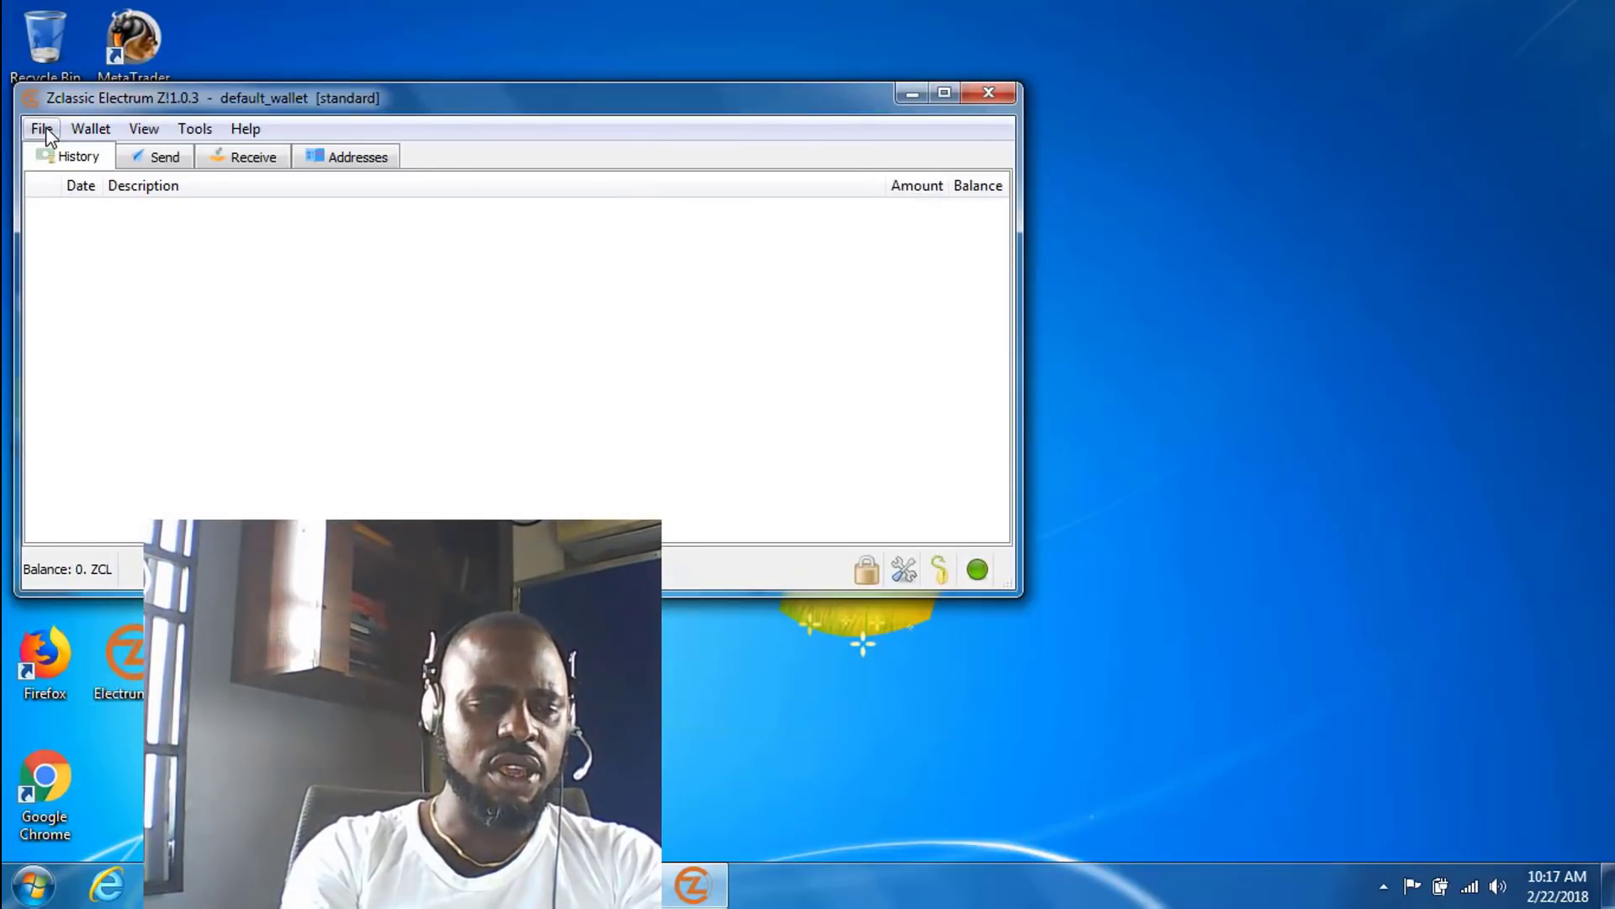
# Start new wallet wallet_1 via File > New/Restore, choosing to import Zclassic addresses or private keys.
pyautogui.click(48, 134)
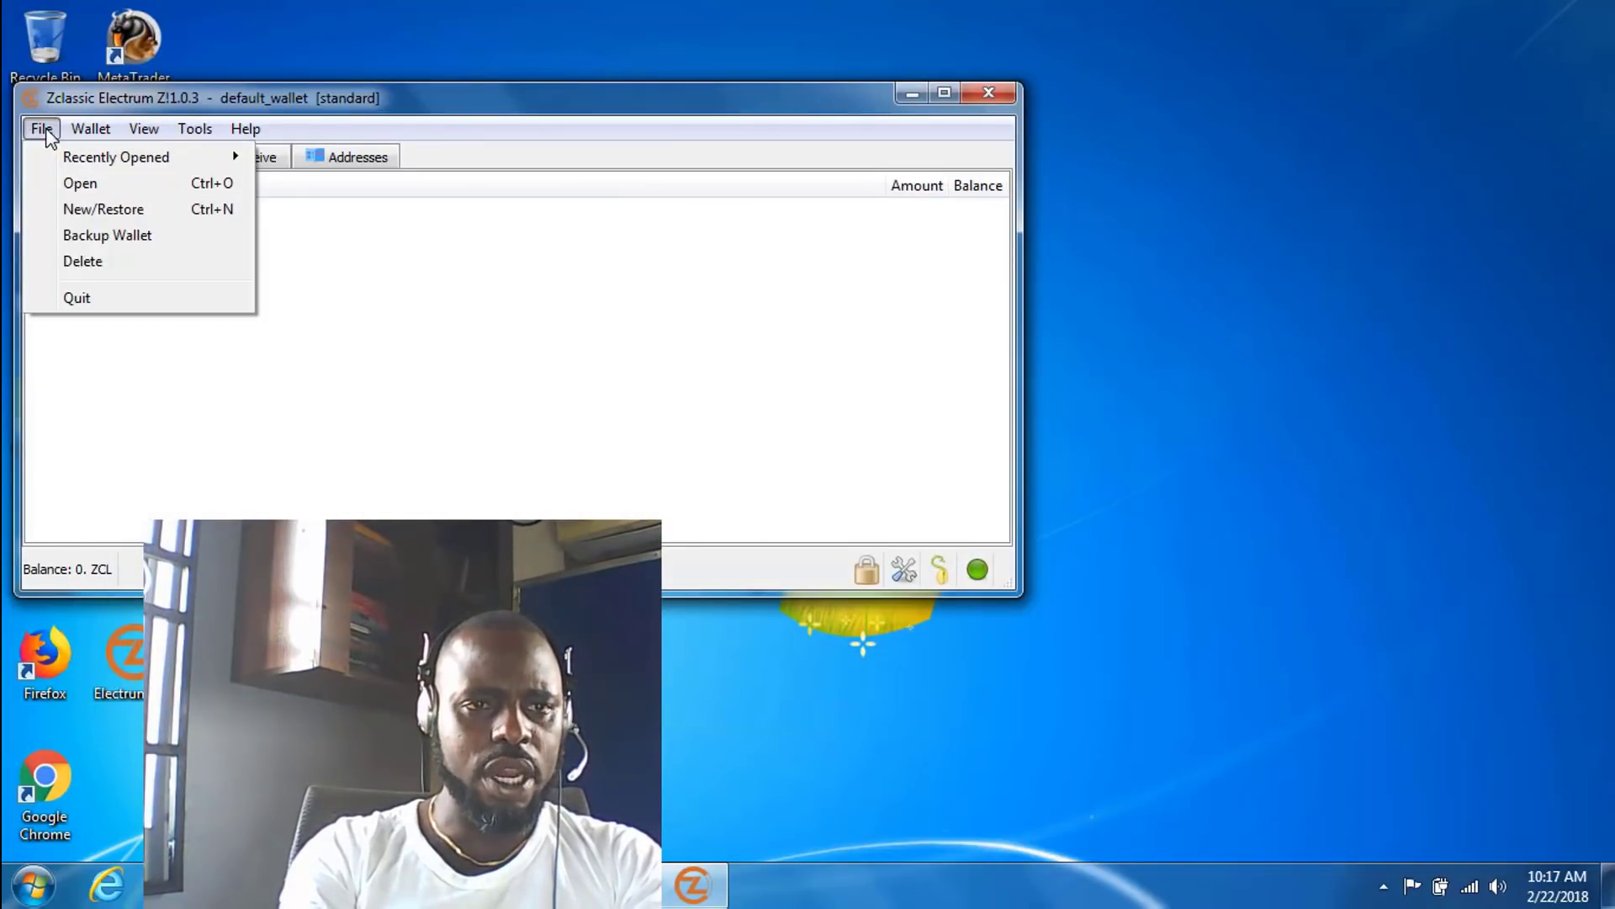
pyautogui.click(81, 210)
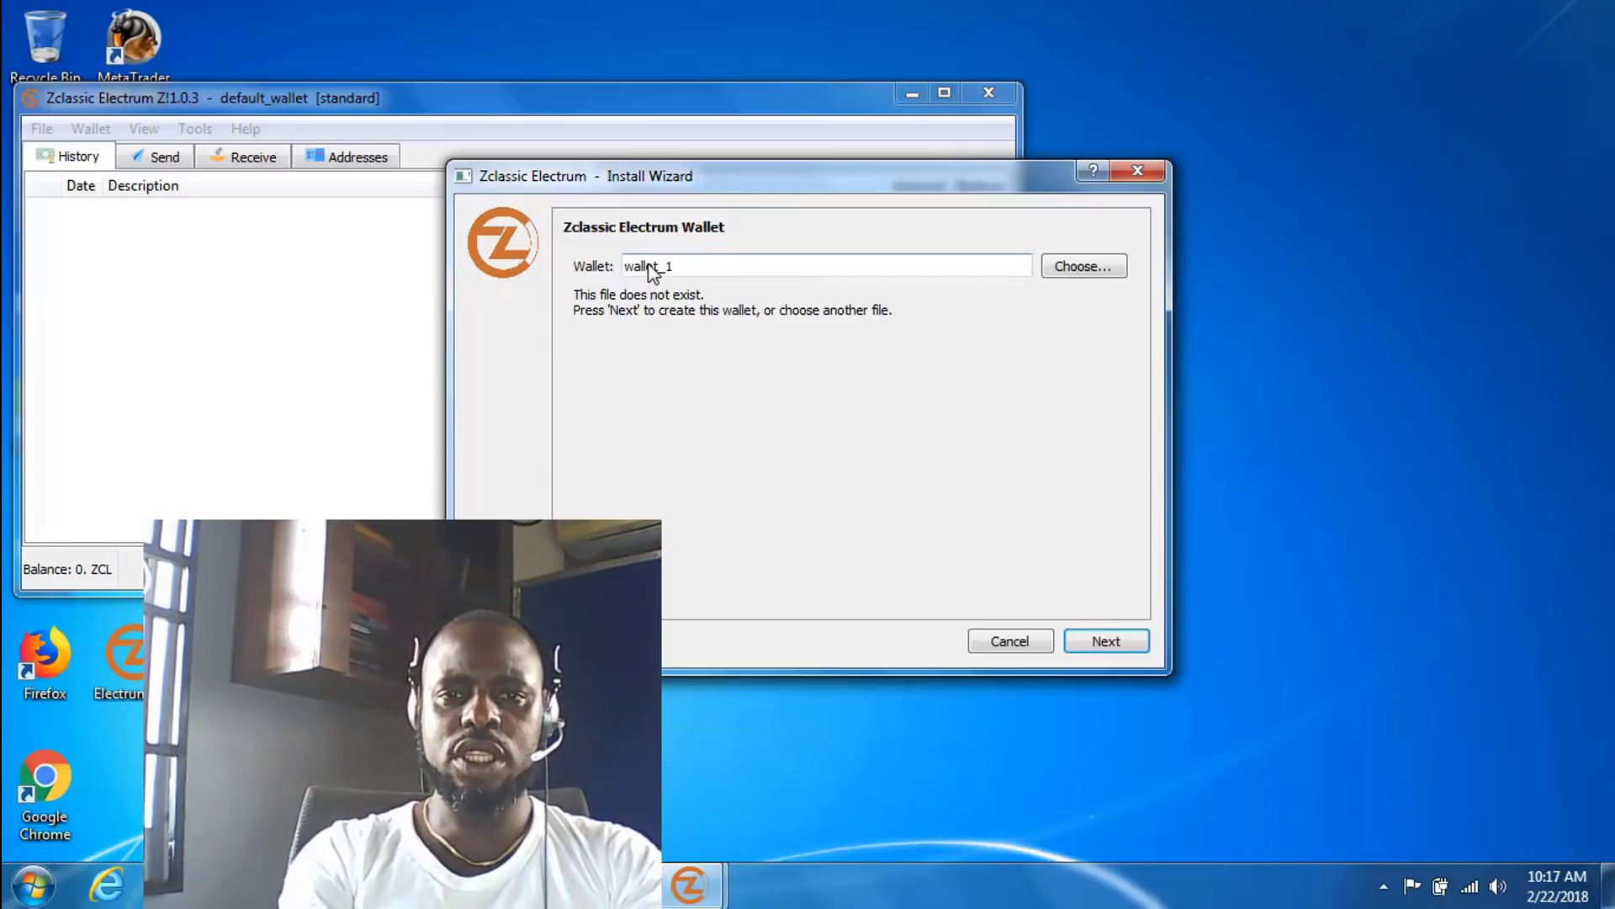
pyautogui.click(1104, 648)
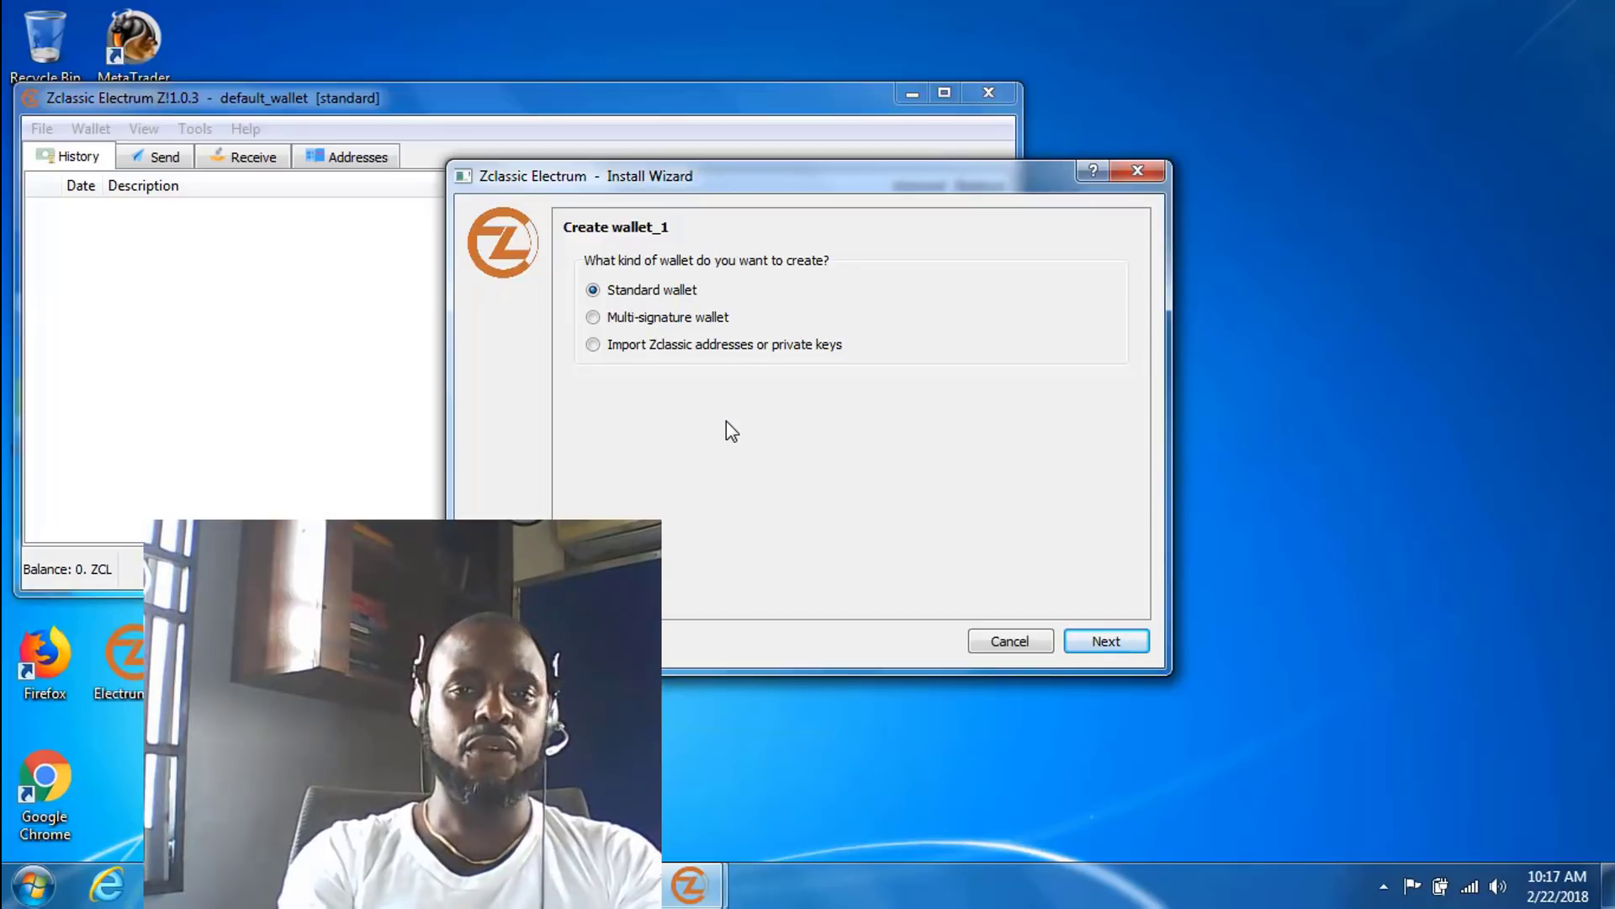
pyautogui.click(593, 350)
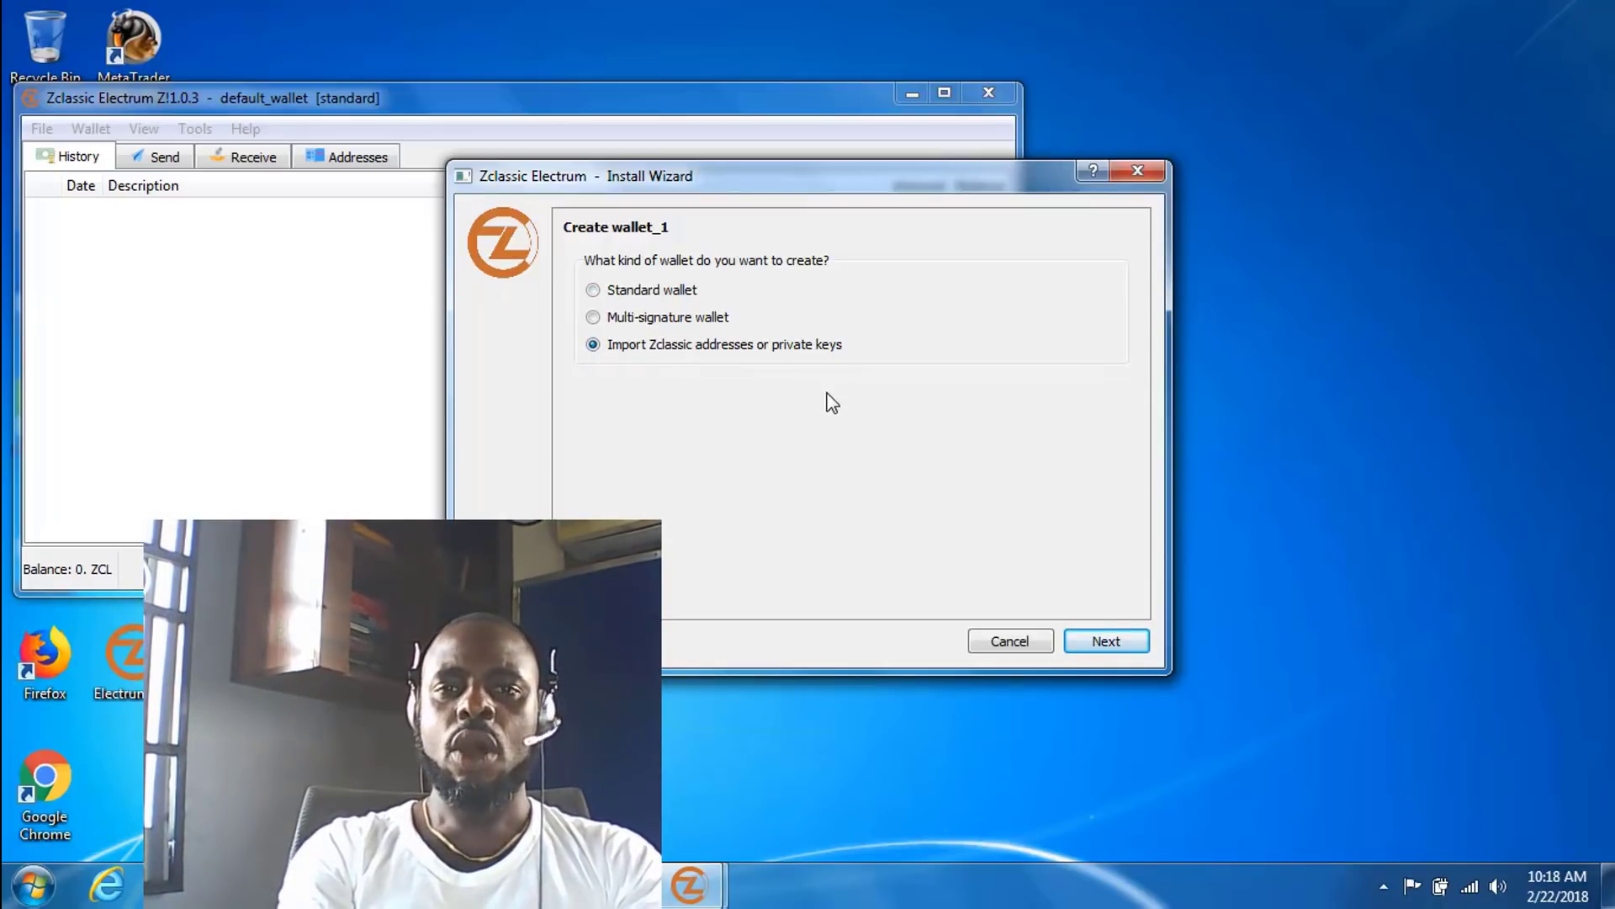
pyautogui.click(1101, 646)
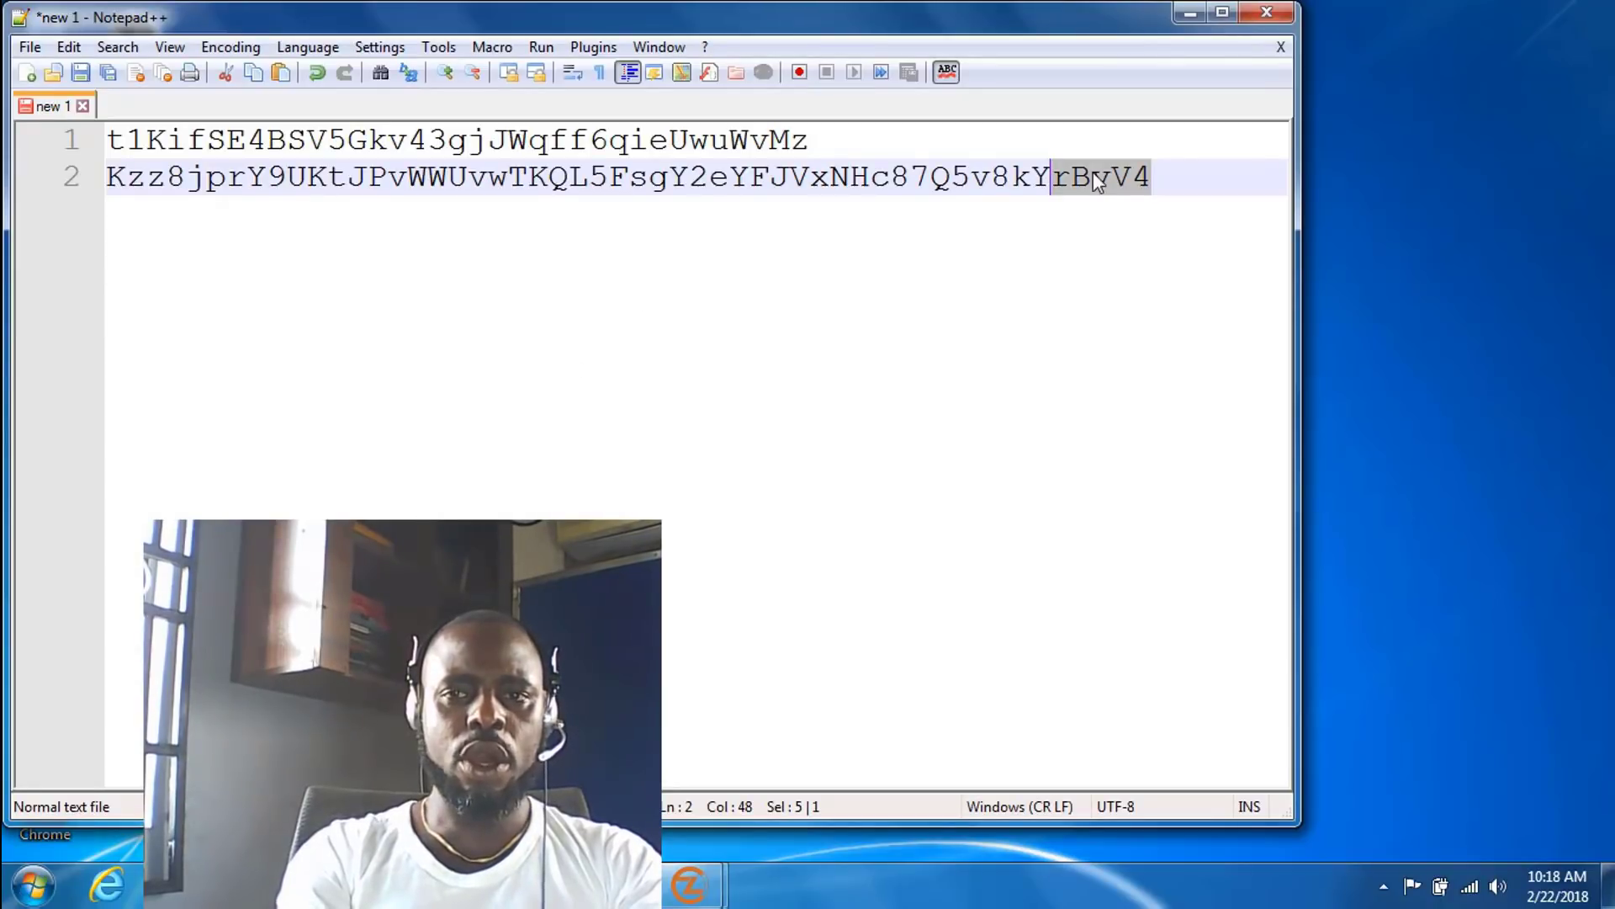
# Select and copy the private key on line 2 in Notepad++.
pyautogui.click(1154, 180)
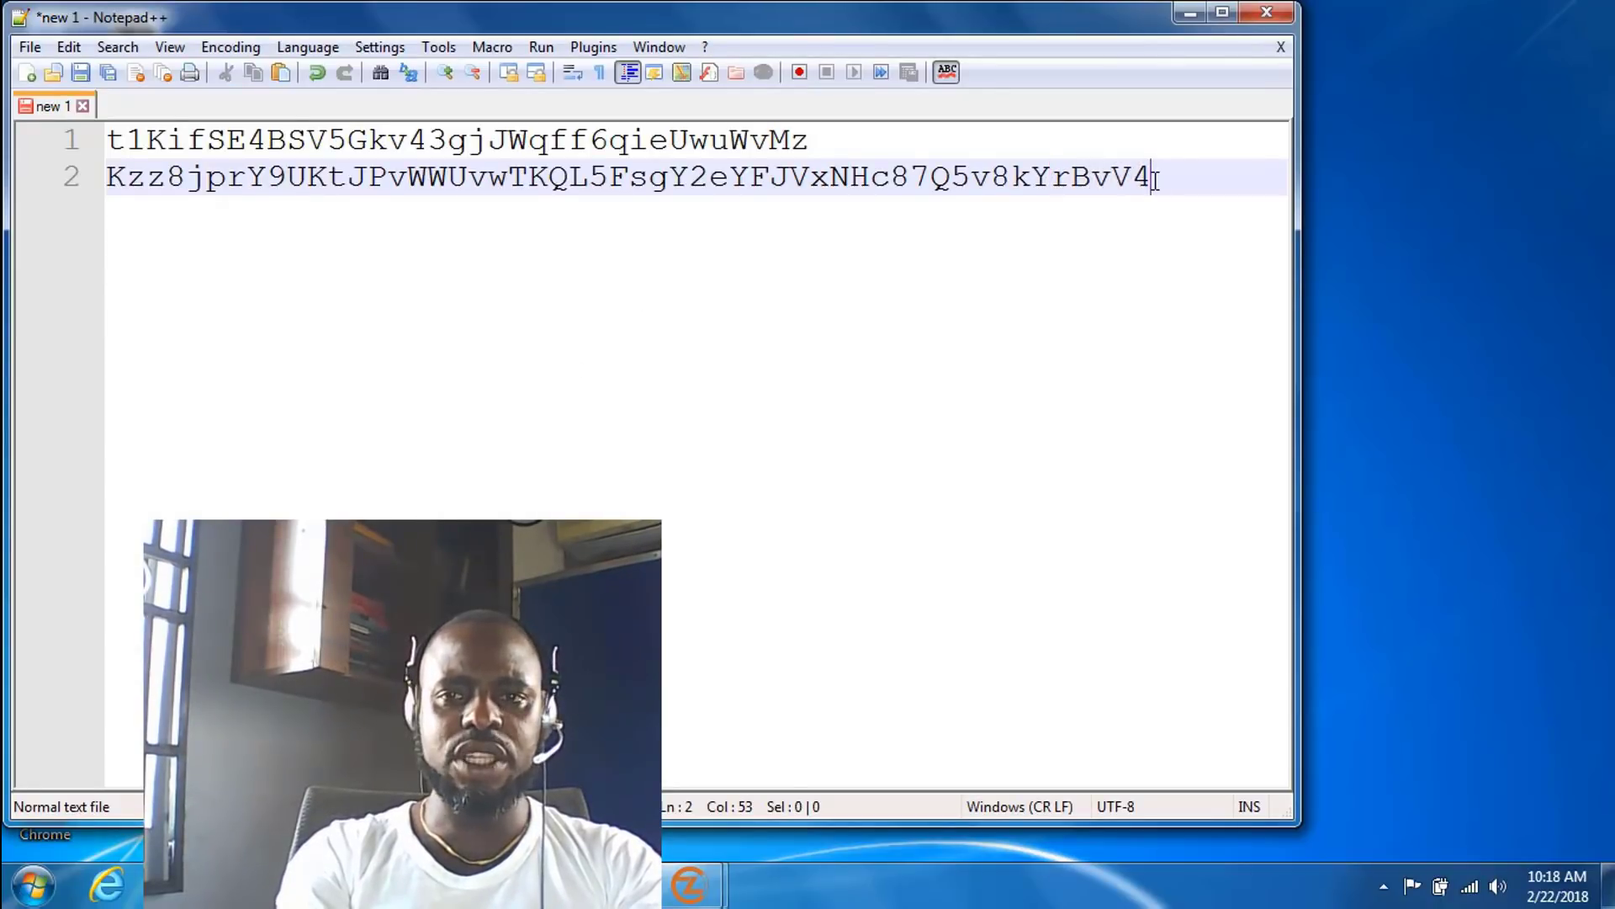
pyautogui.hotkey('shift', 'Home')
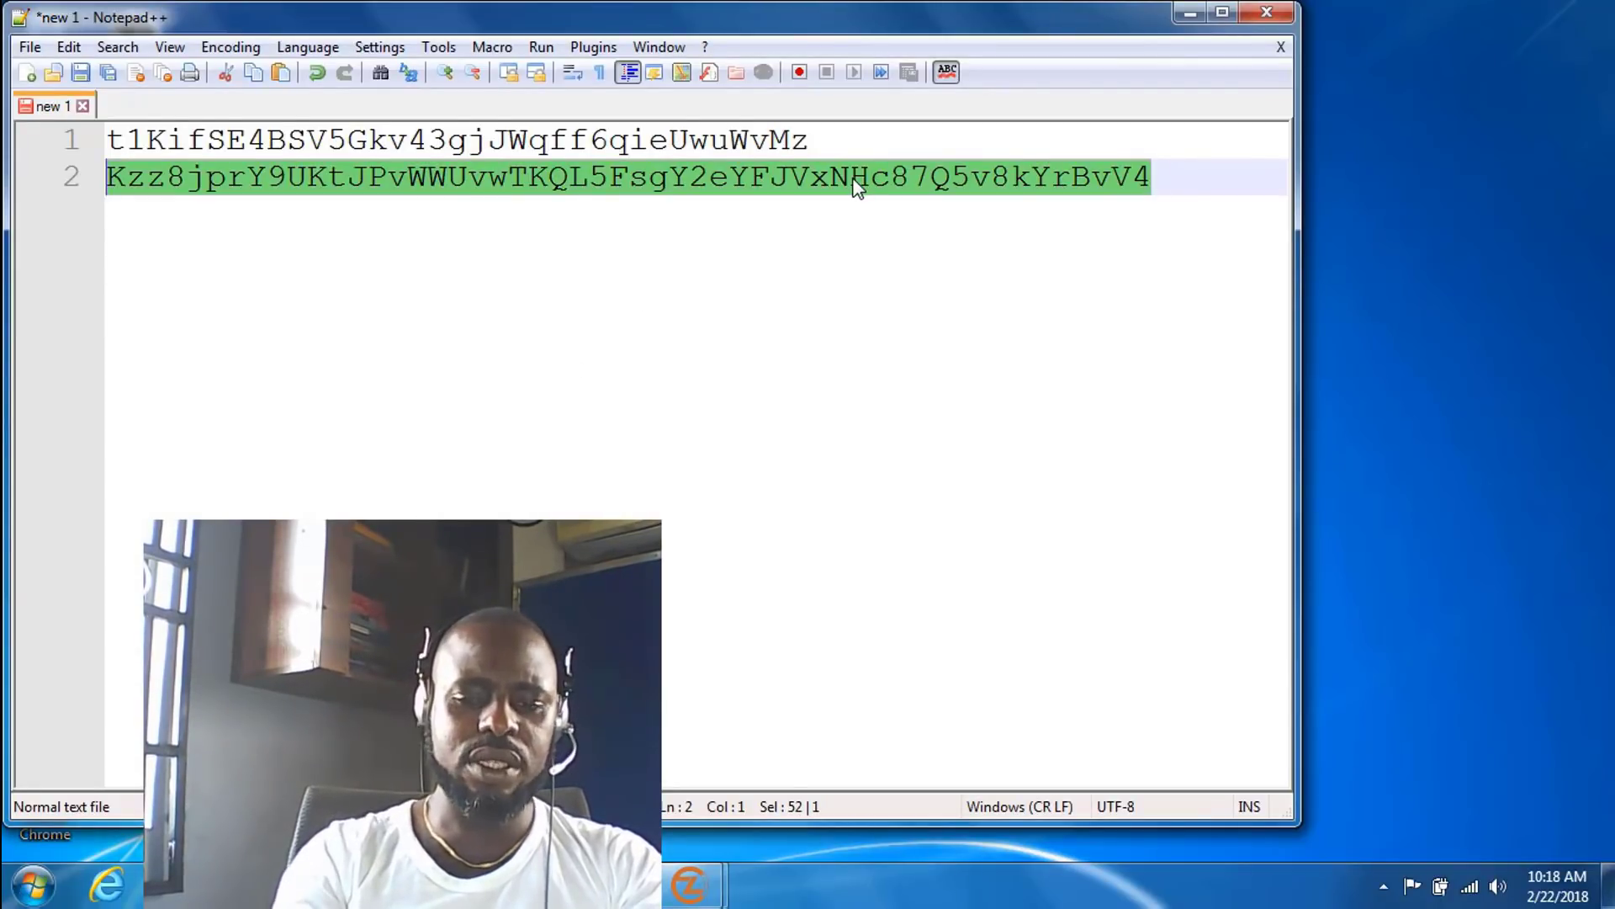
pyautogui.rightClick(853, 179)
pyautogui.click(906, 221)
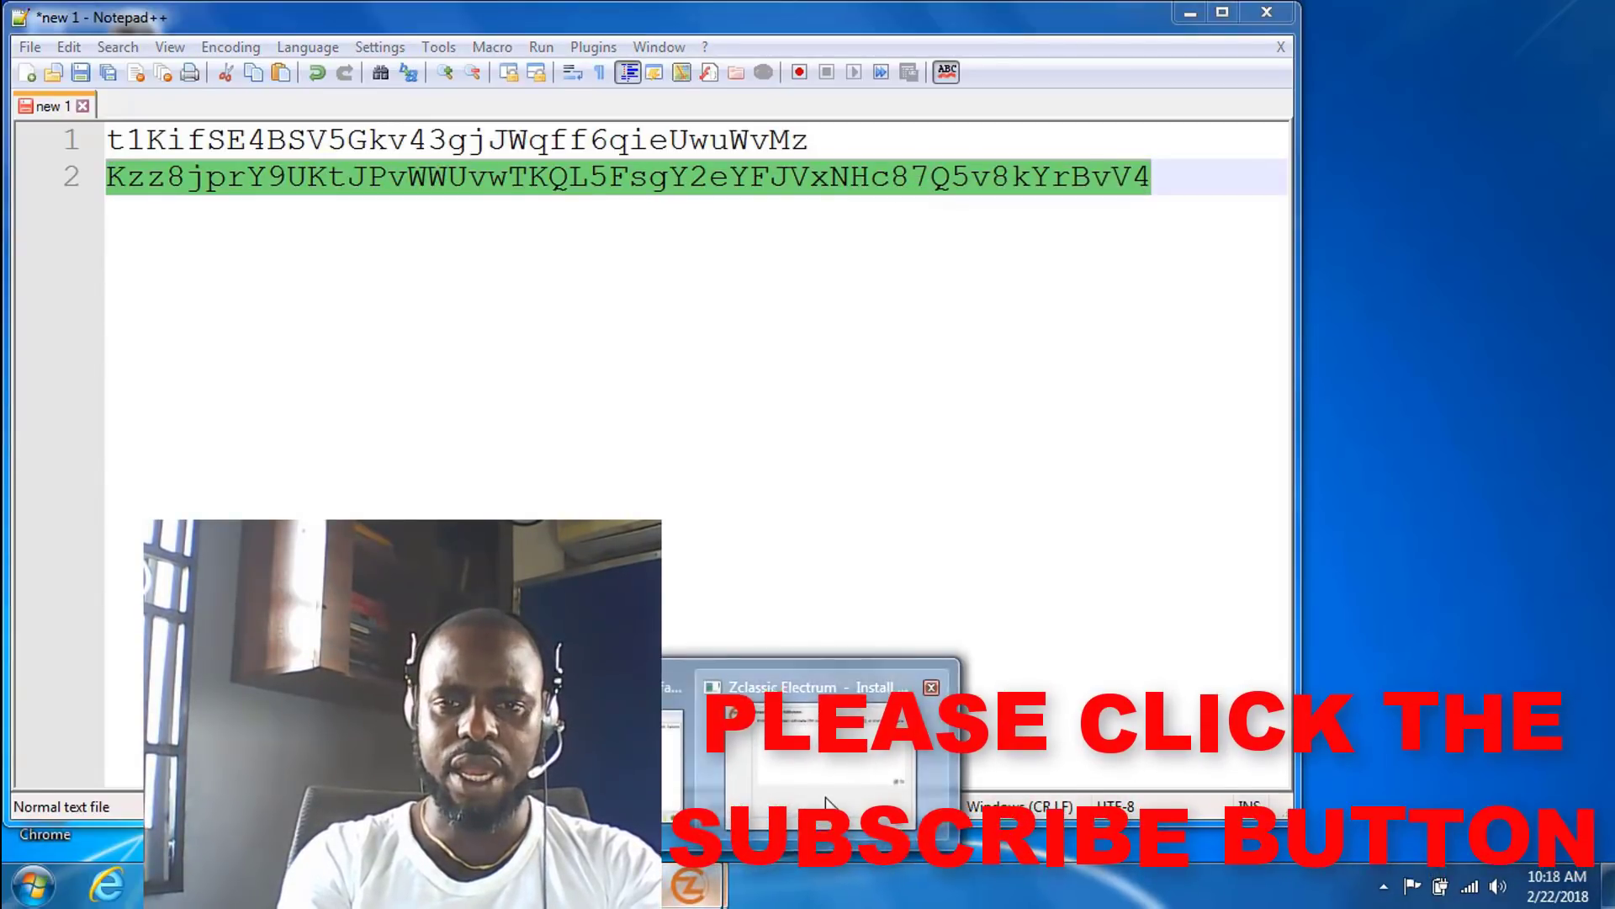
# Paste the private key into the wizard's import box and finish creating wallet_1.
pyautogui.click(715, 881)
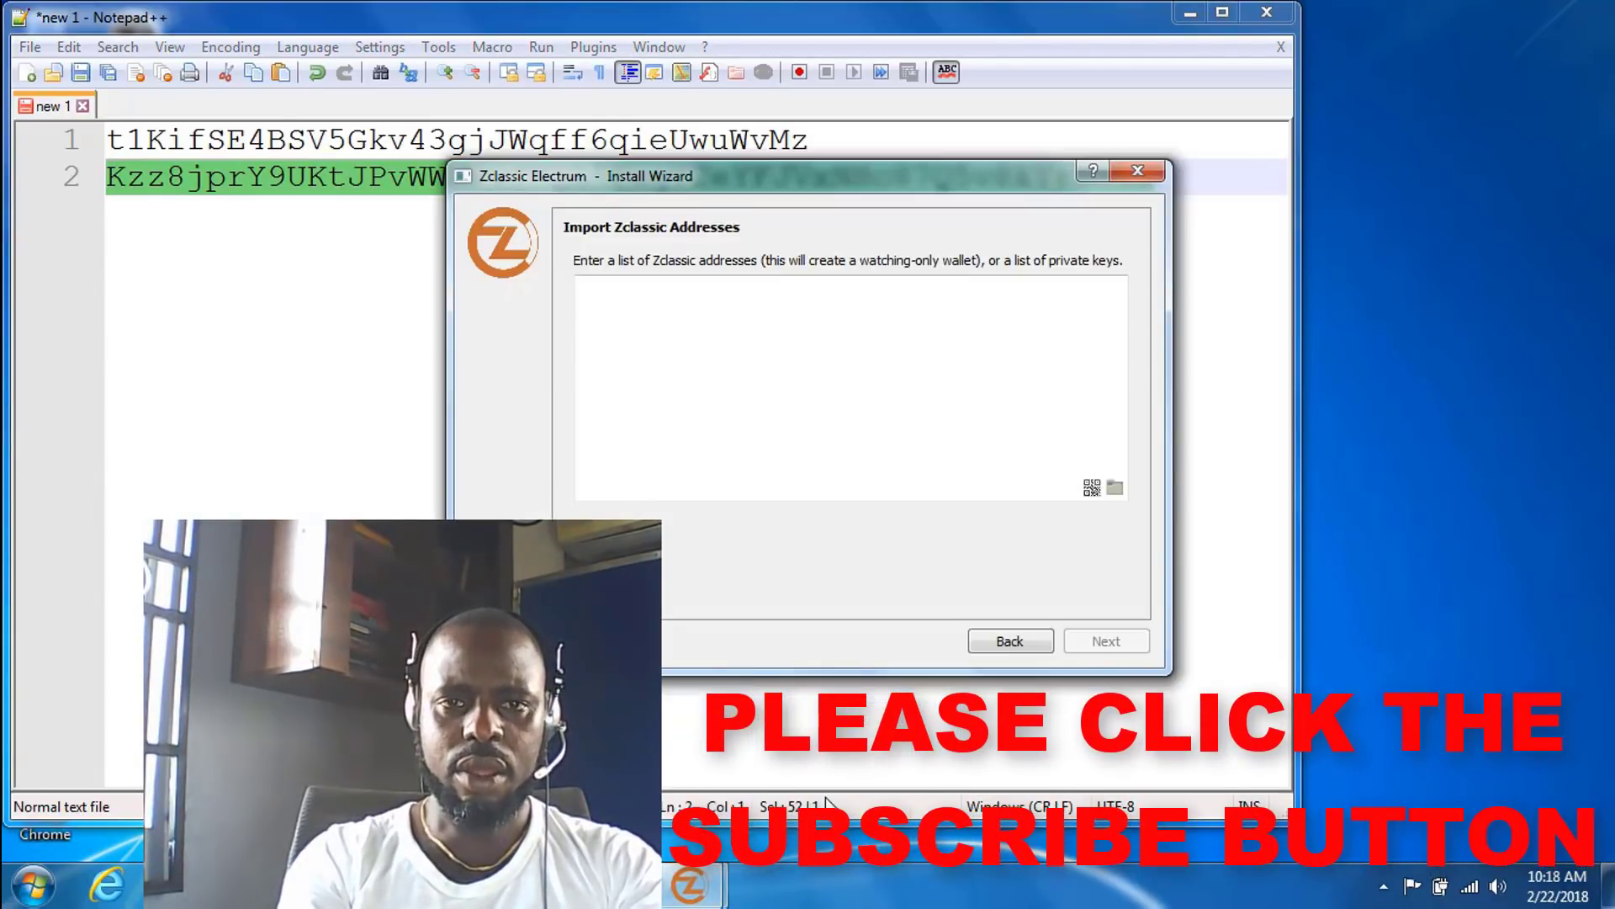
pyautogui.click(721, 385)
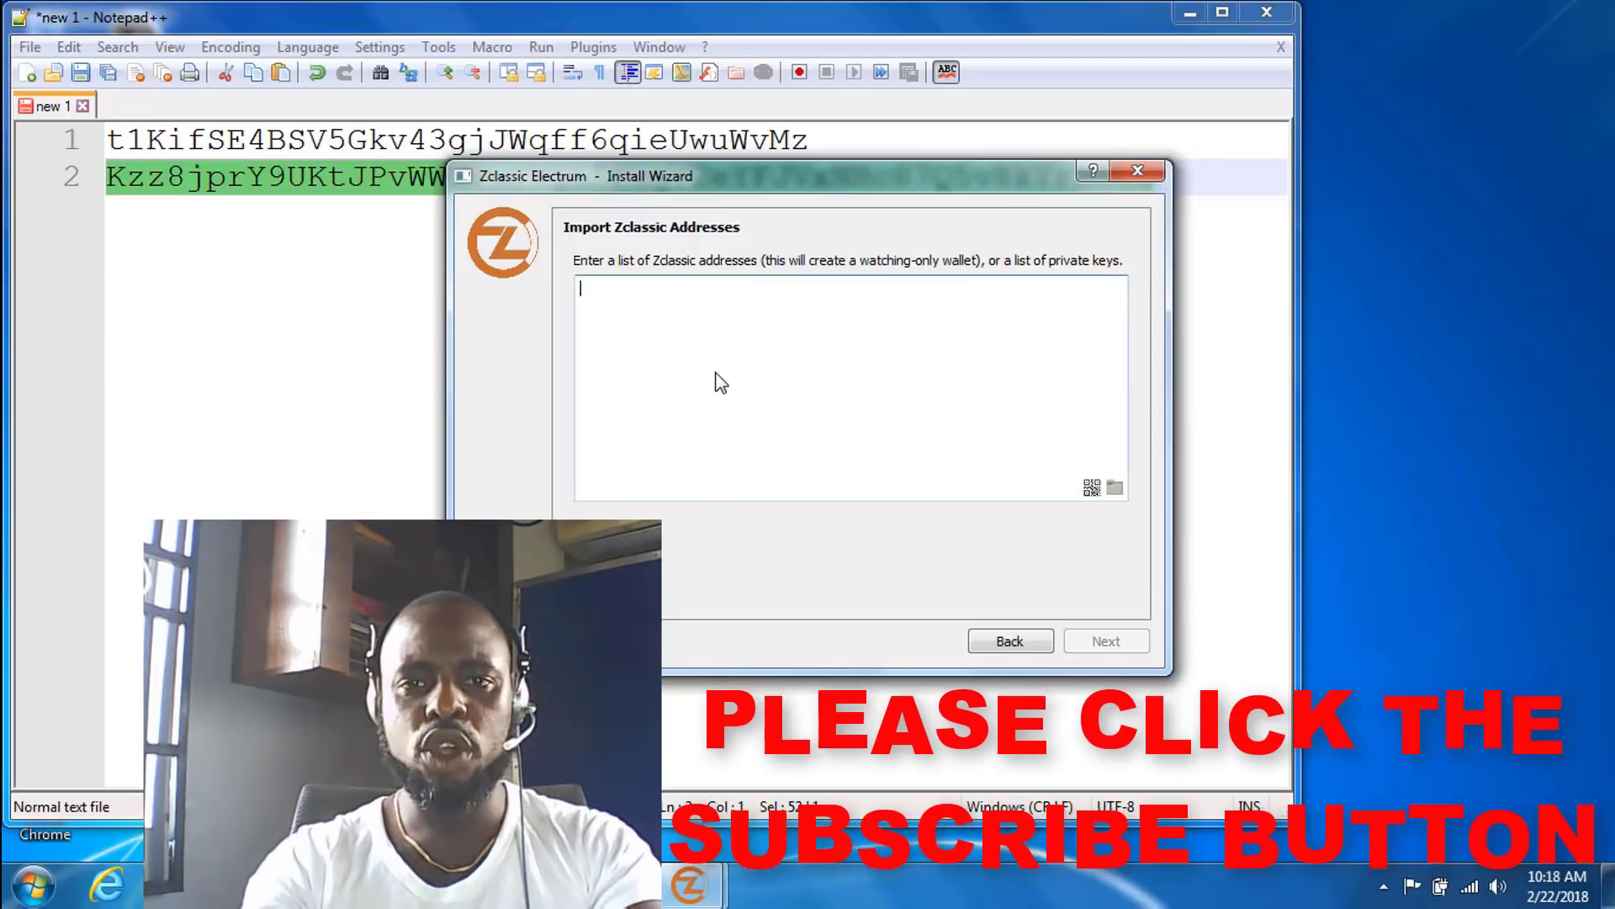
pyautogui.hotkey('ctrl', 'v')
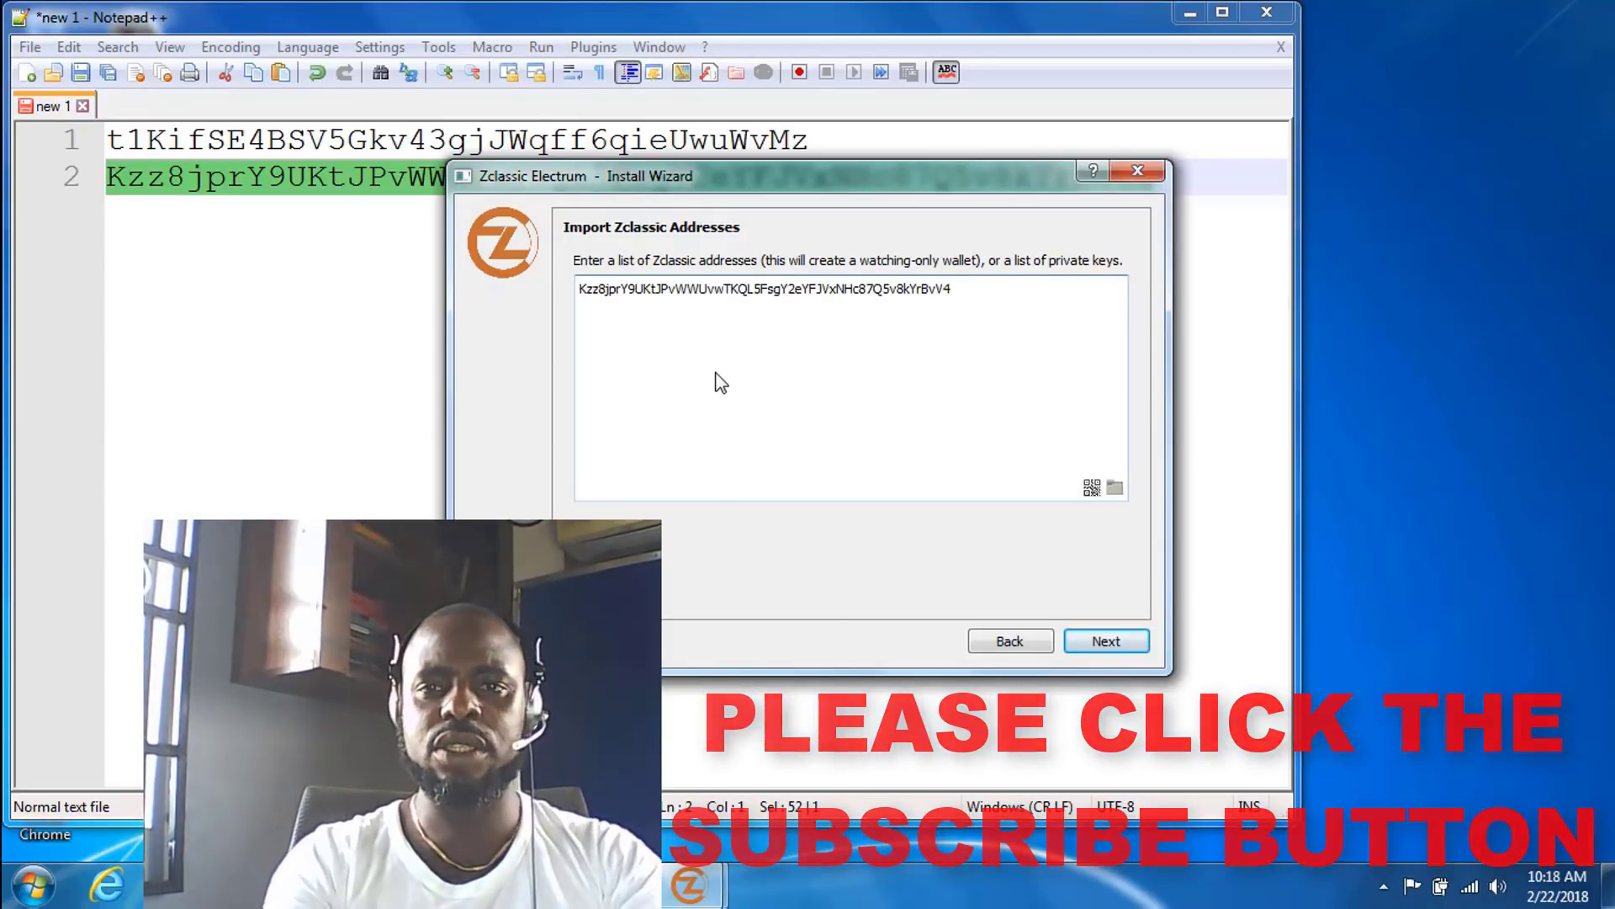
pyautogui.click(1097, 637)
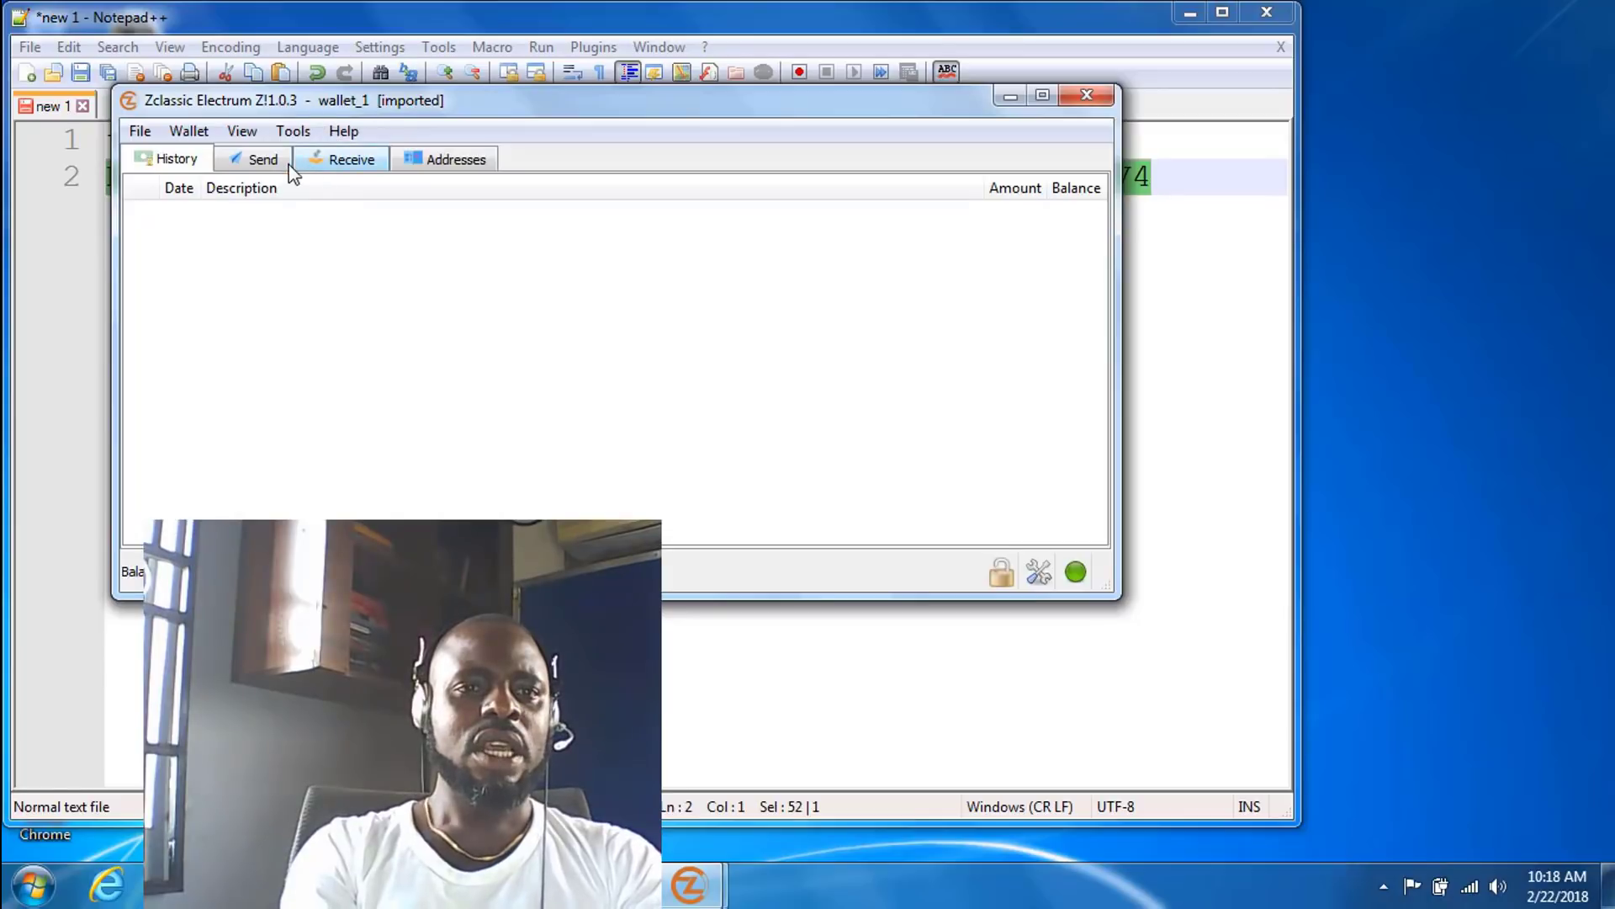
# Inspect wallet_1's single address in the Addresses list, then return to the Notepad++ notes.
pyautogui.click(461, 161)
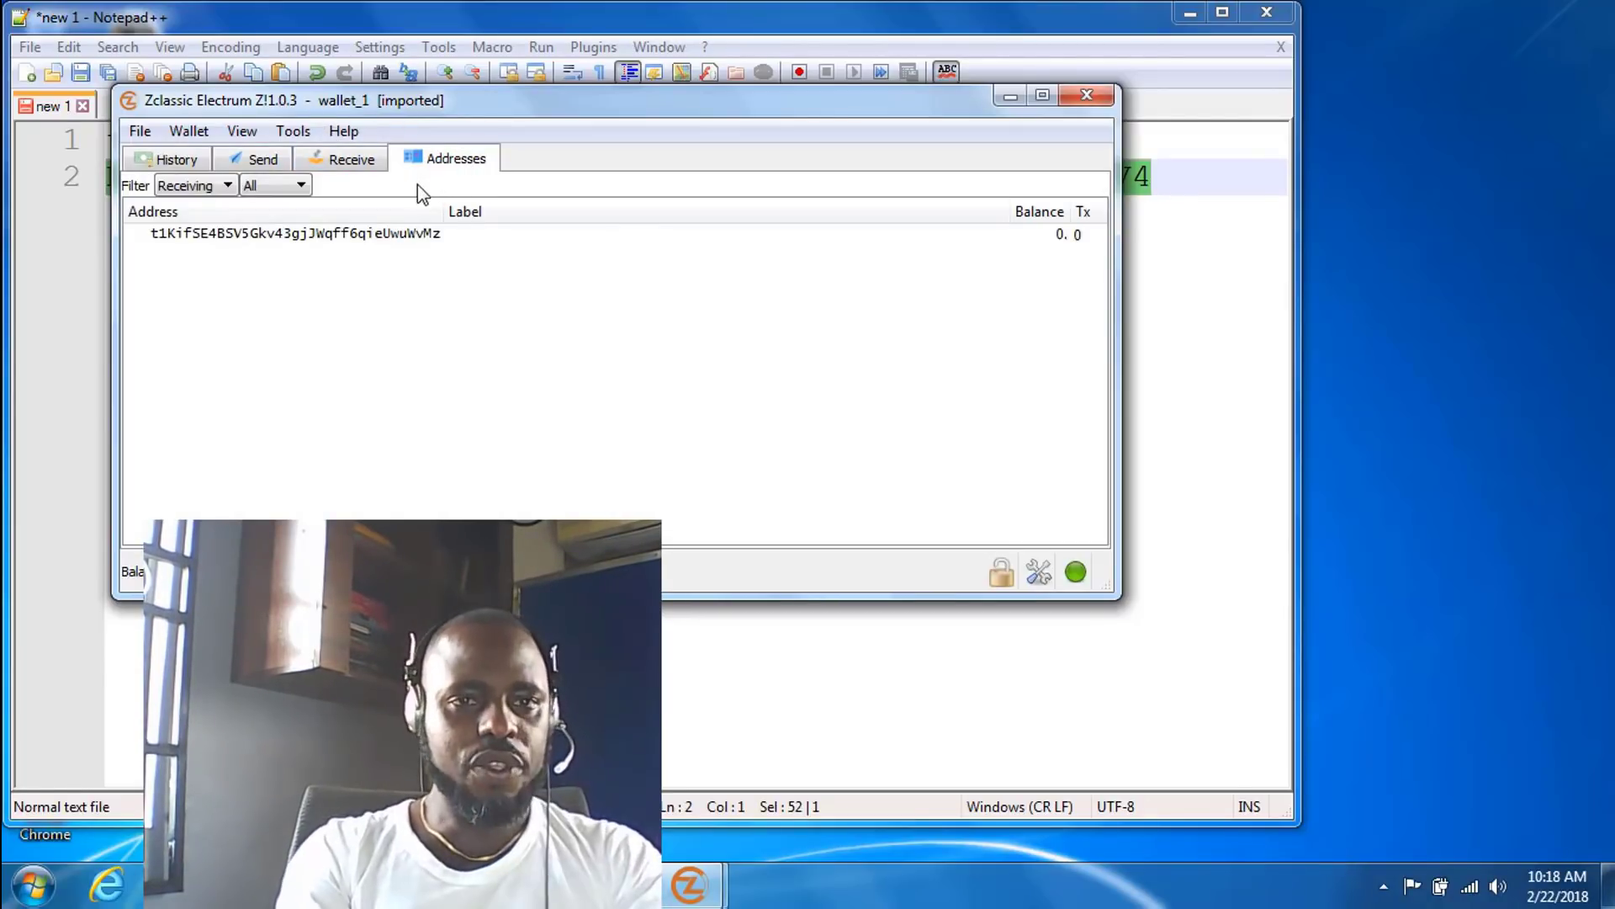
pyautogui.rightClick(399, 237)
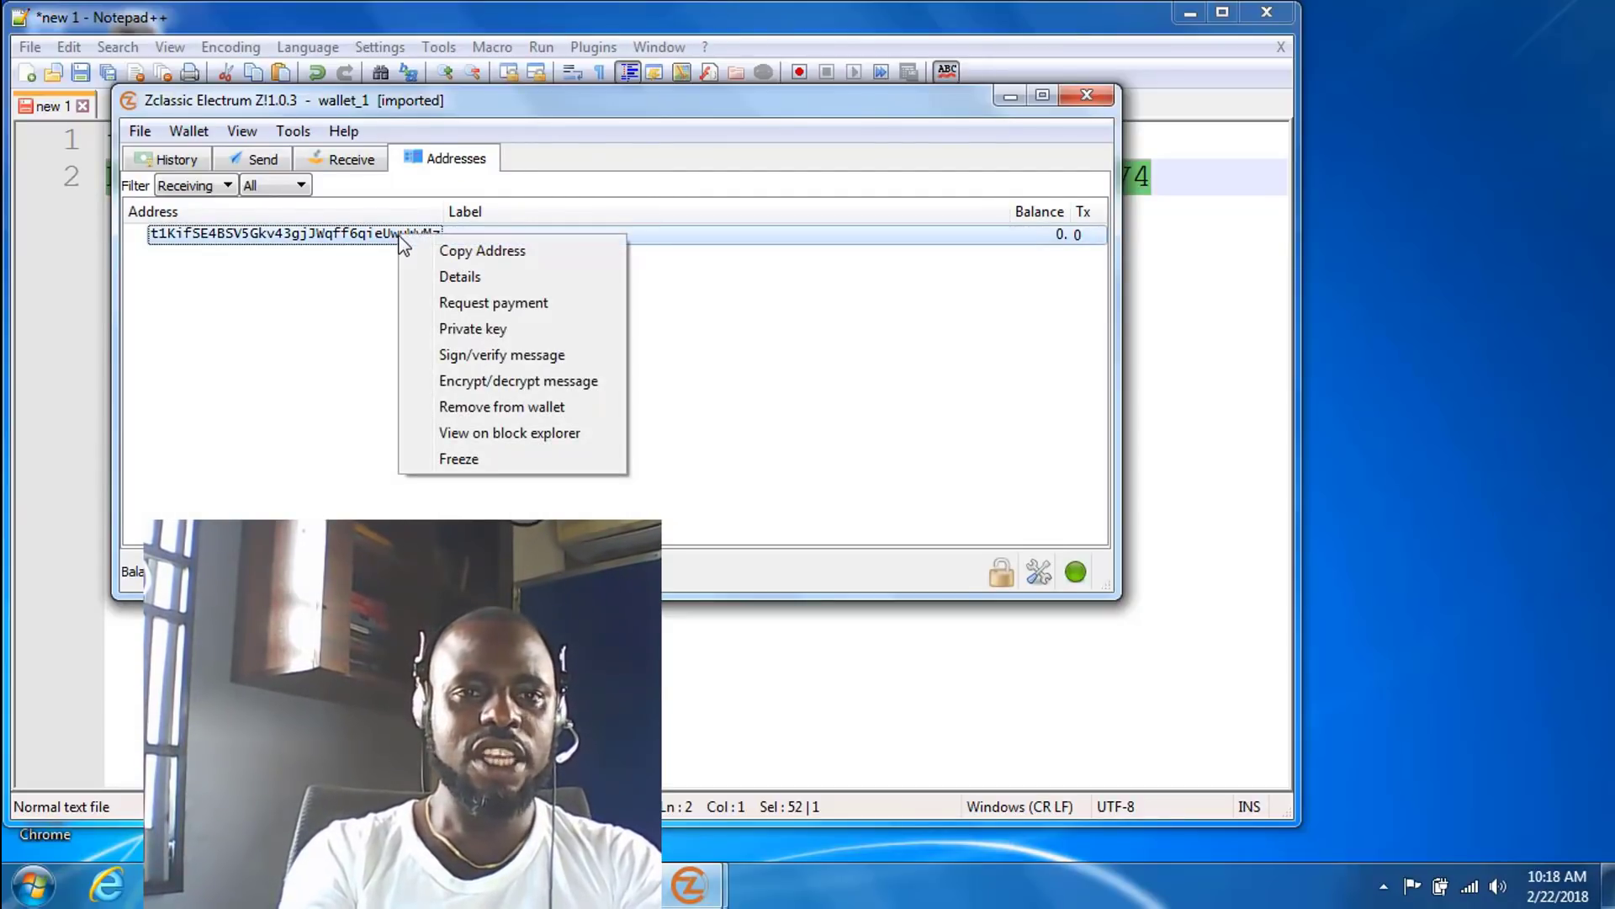
pyautogui.click(252, 368)
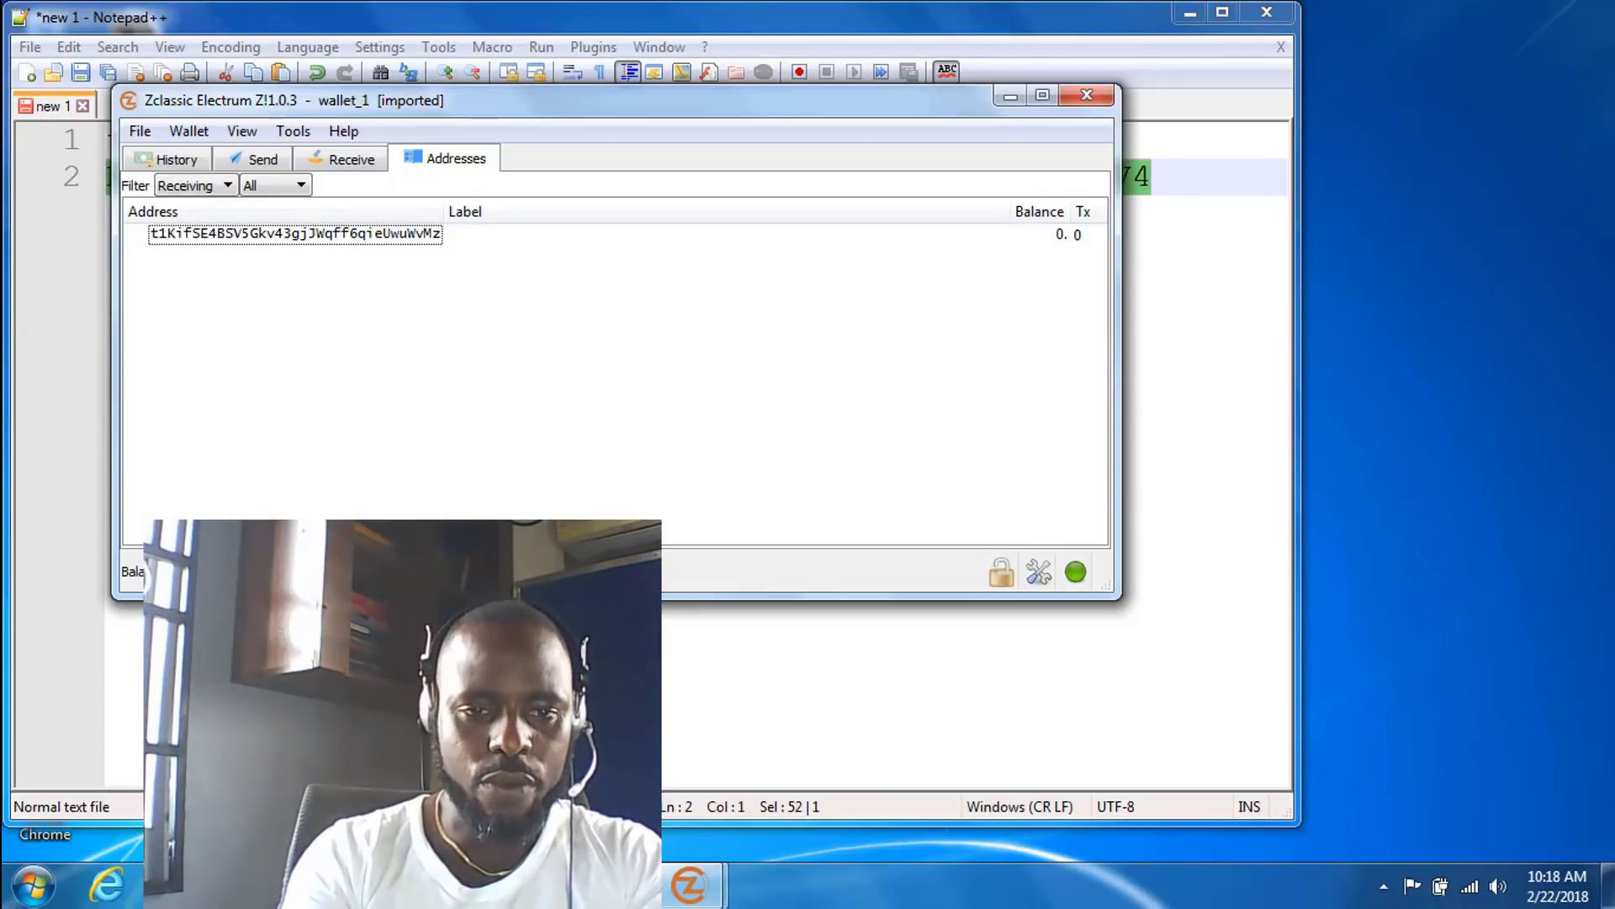
pyautogui.hotkey('alt', 'Tab')
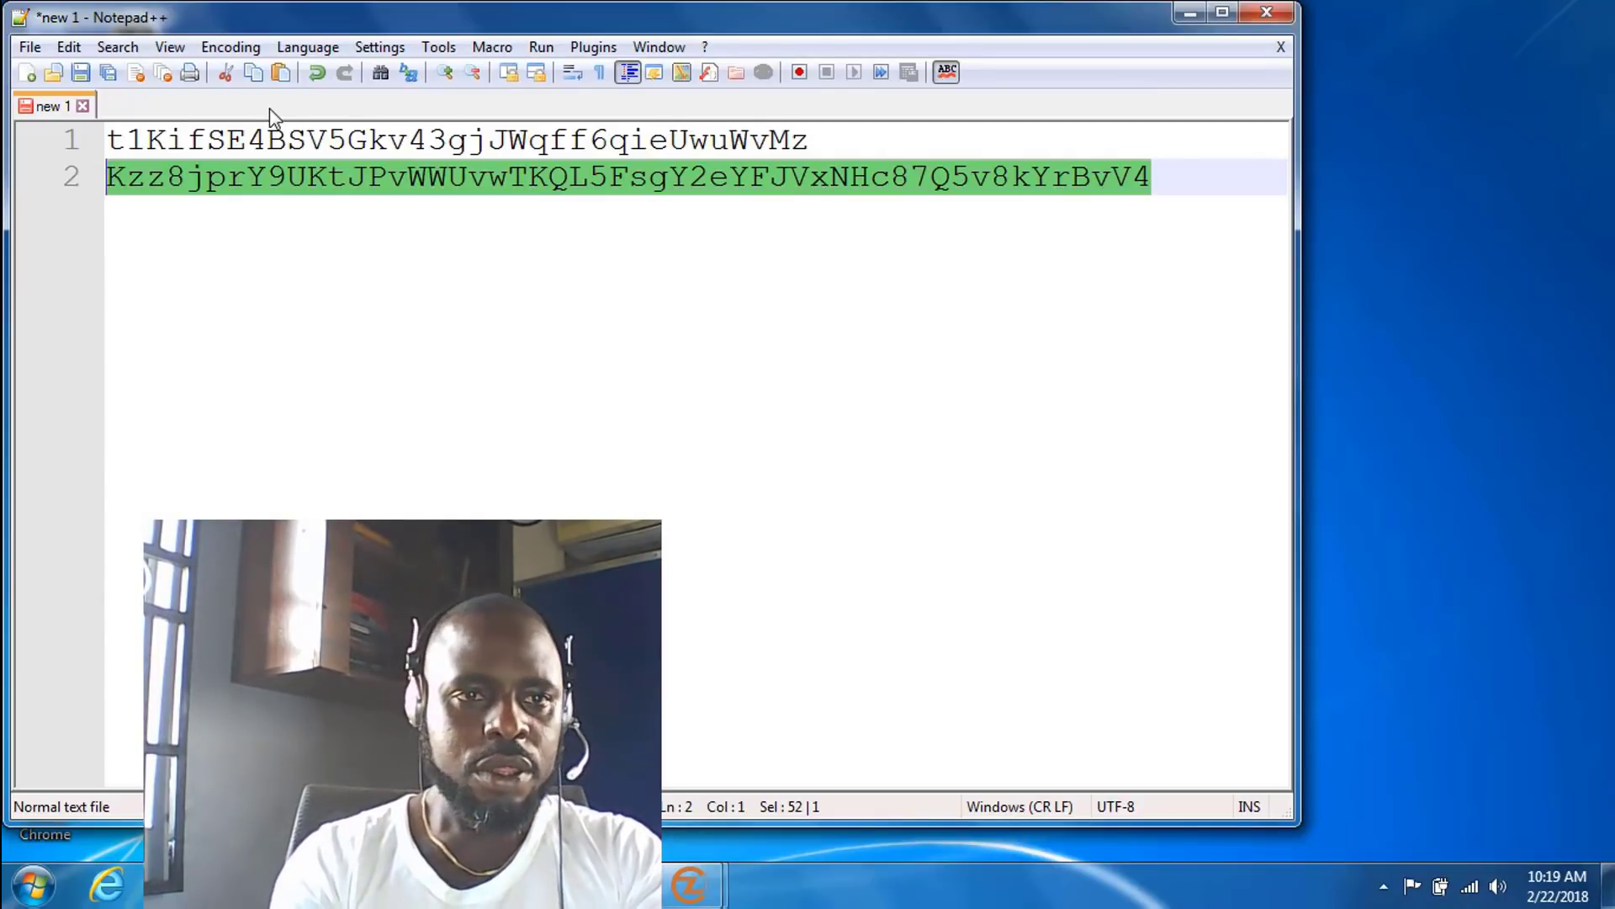
# Compare the saved address with the wallet's address and reveal that address's private key.
pyautogui.moveTo(165, 141); pyautogui.dragTo(102, 149)
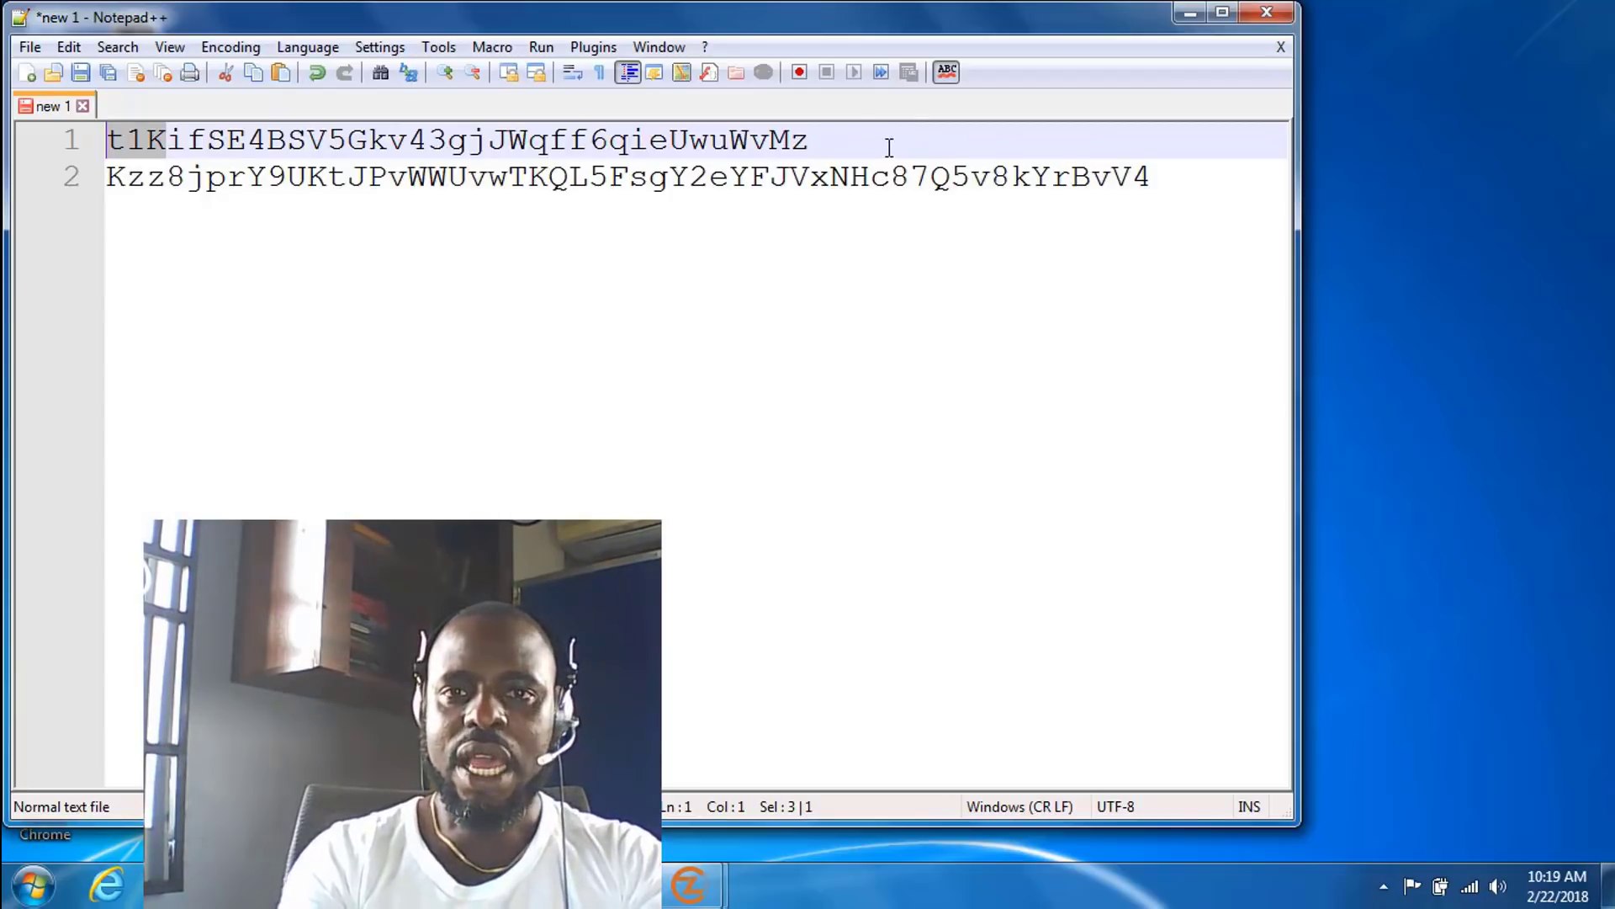
pyautogui.moveTo(858, 140); pyautogui.dragTo(749, 141)
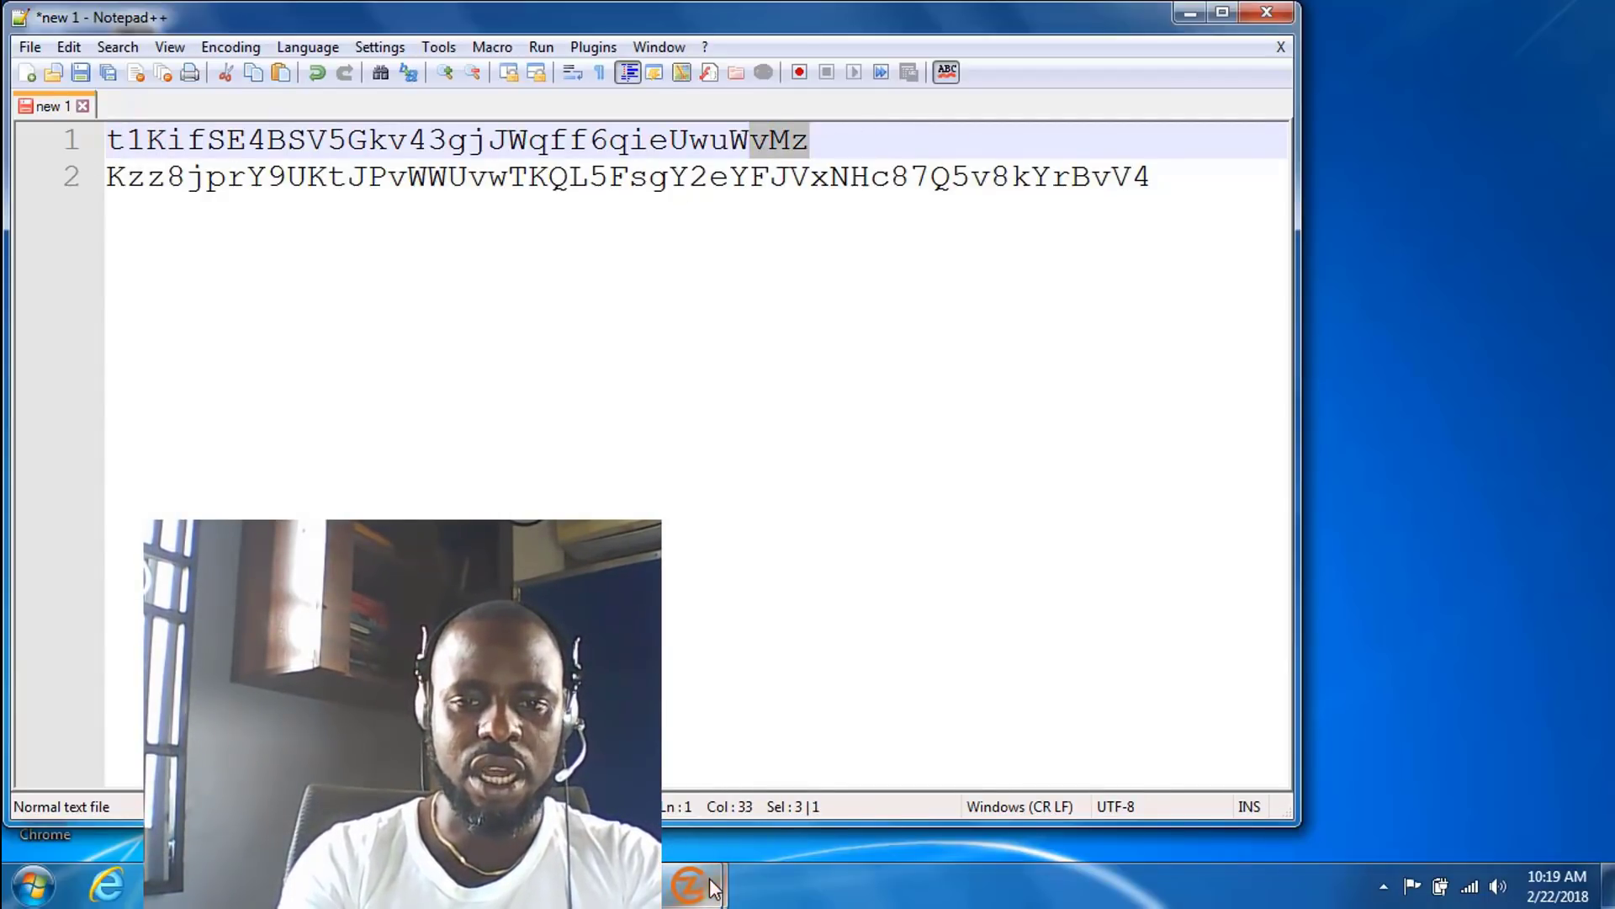
pyautogui.moveTo(709, 877)
pyautogui.click(837, 761)
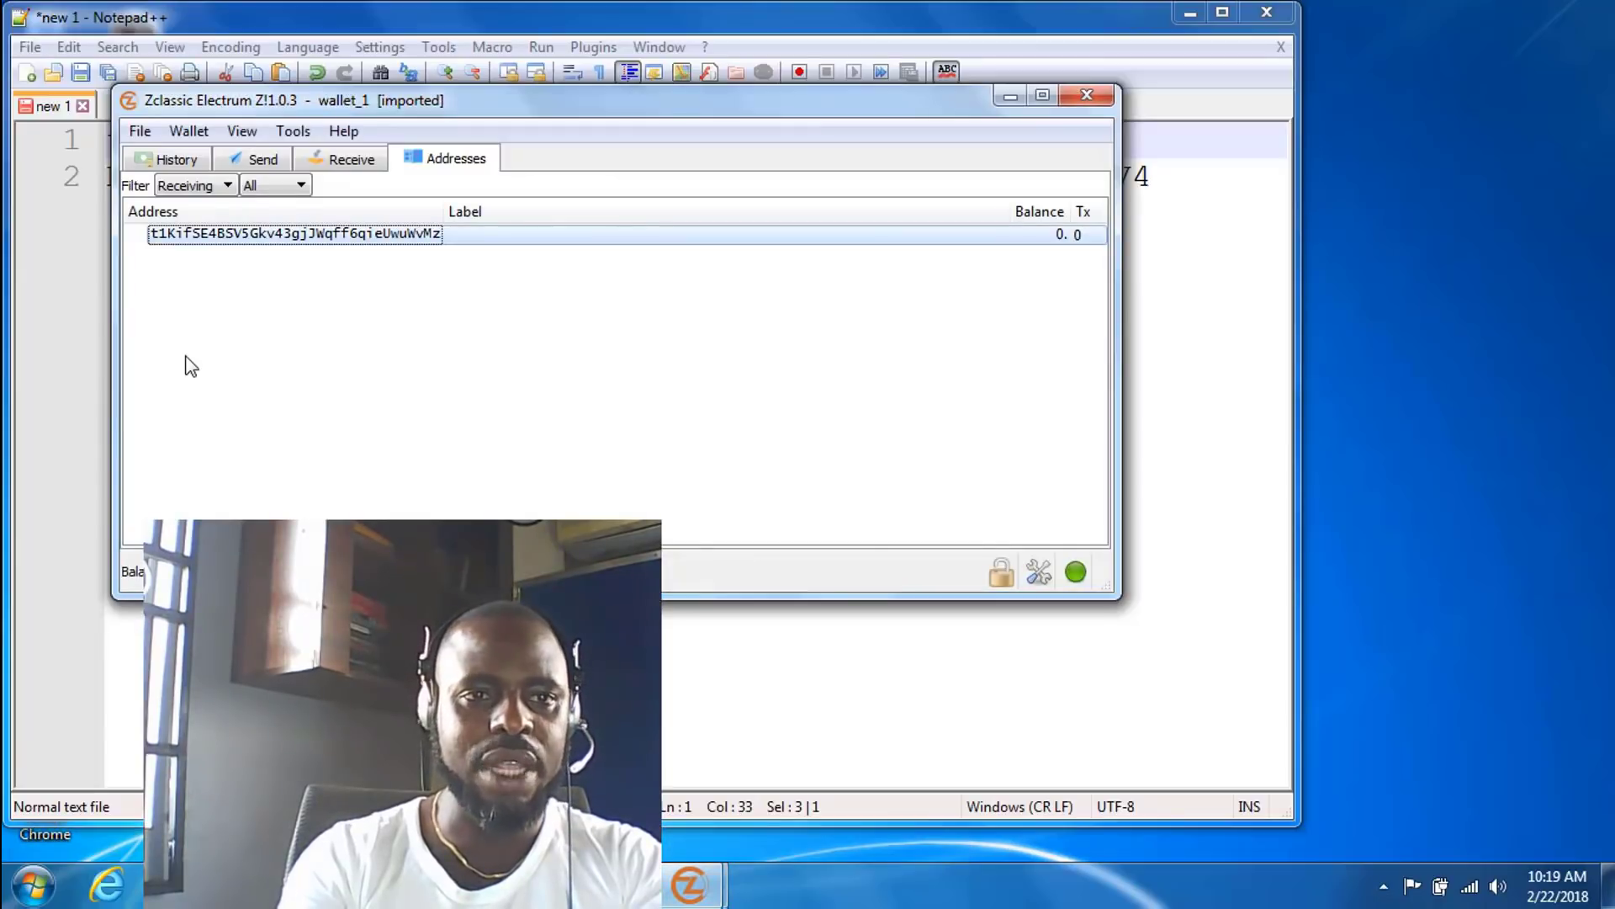
pyautogui.click(176, 236)
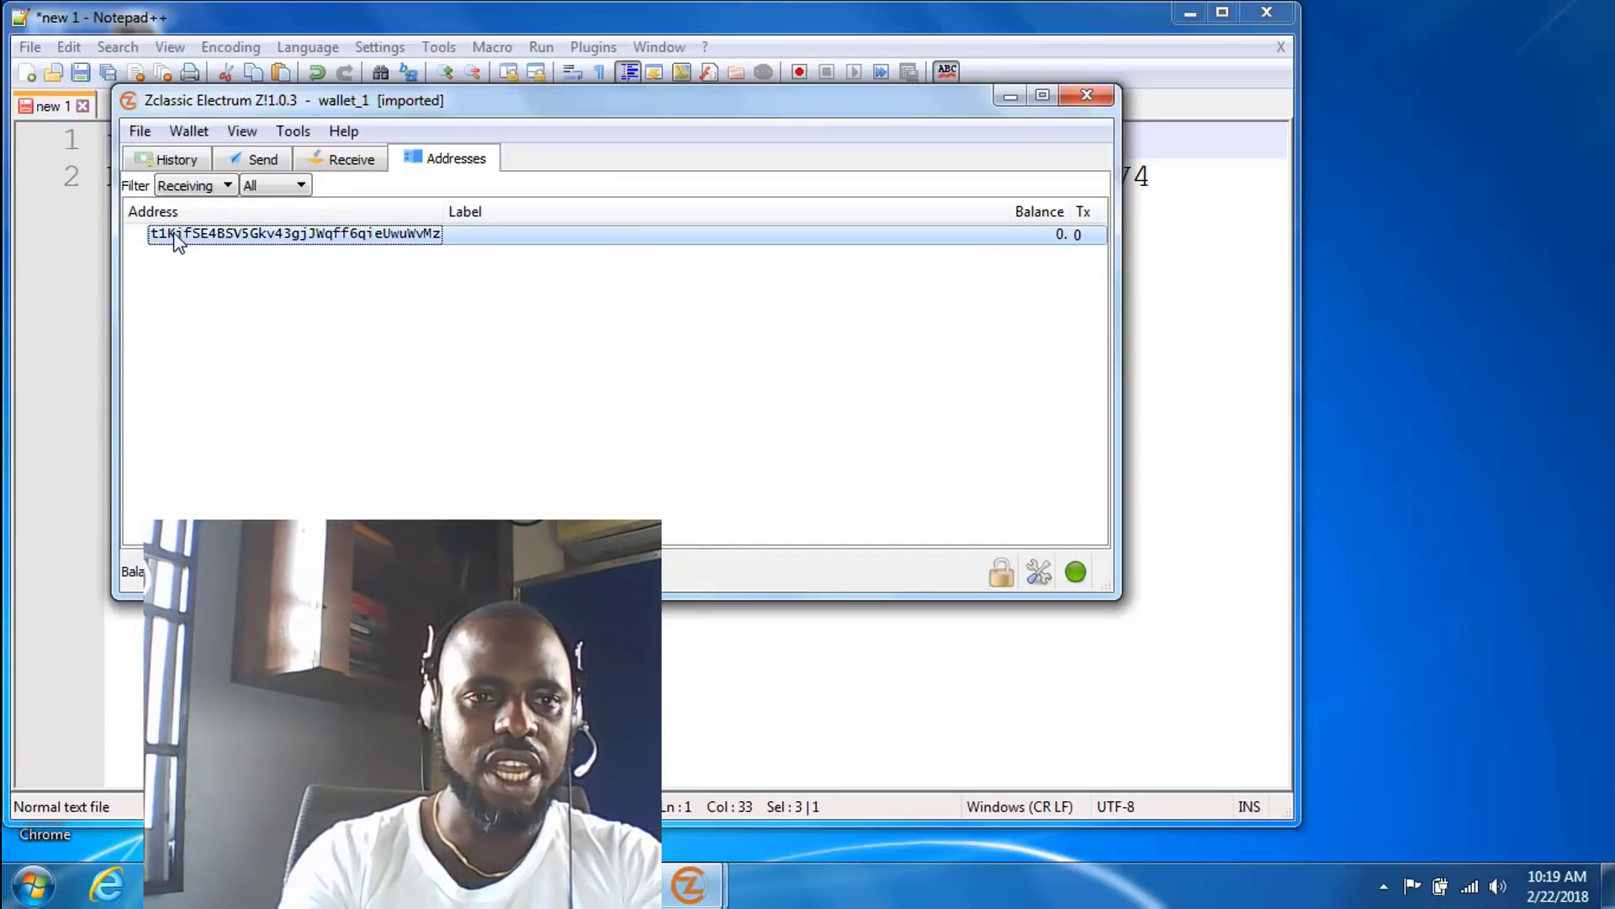
pyautogui.rightClick(436, 242)
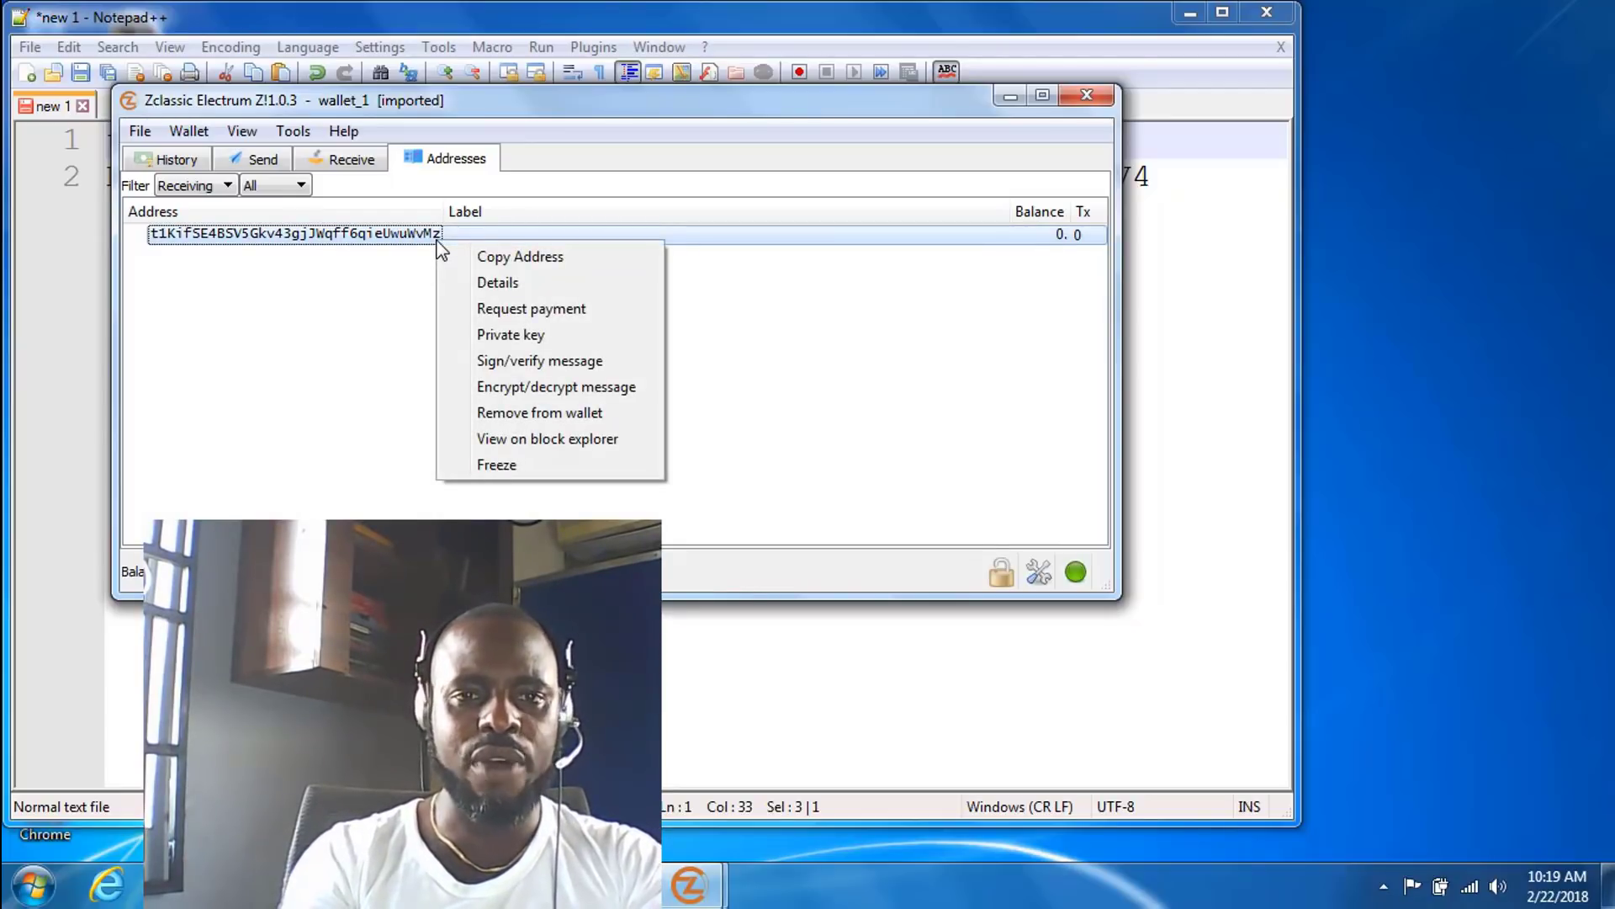
pyautogui.click(491, 337)
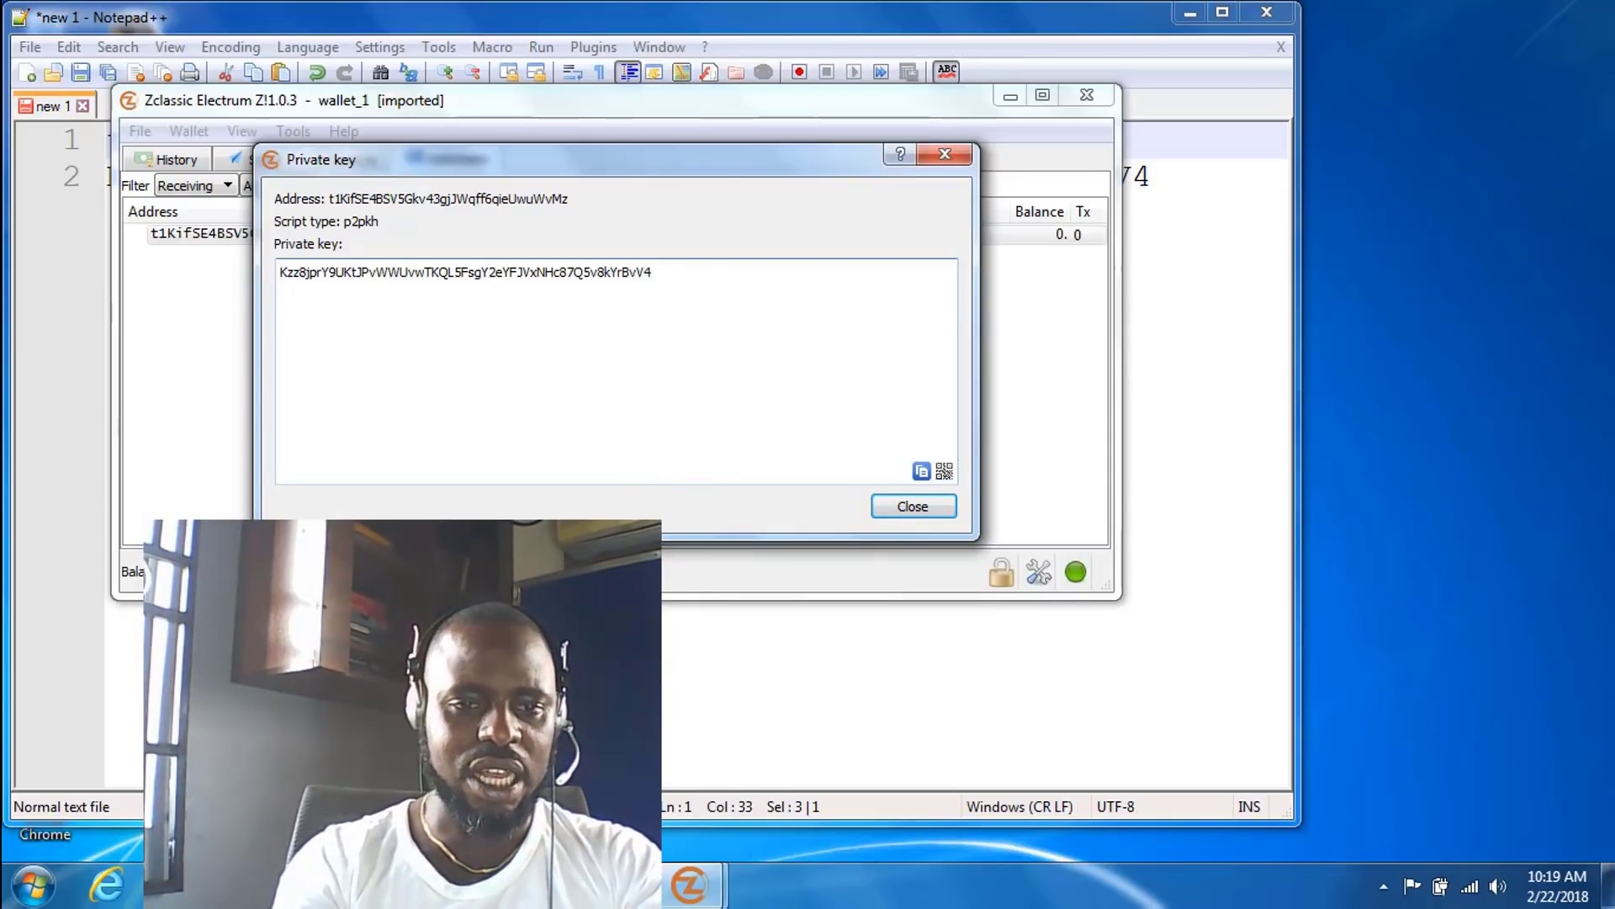
# Check the revealed private key against the one saved in Notepad++.
pyautogui.hotkey('alt', 'Tab')
pyautogui.moveTo(160, 181); pyautogui.dragTo(109, 179)
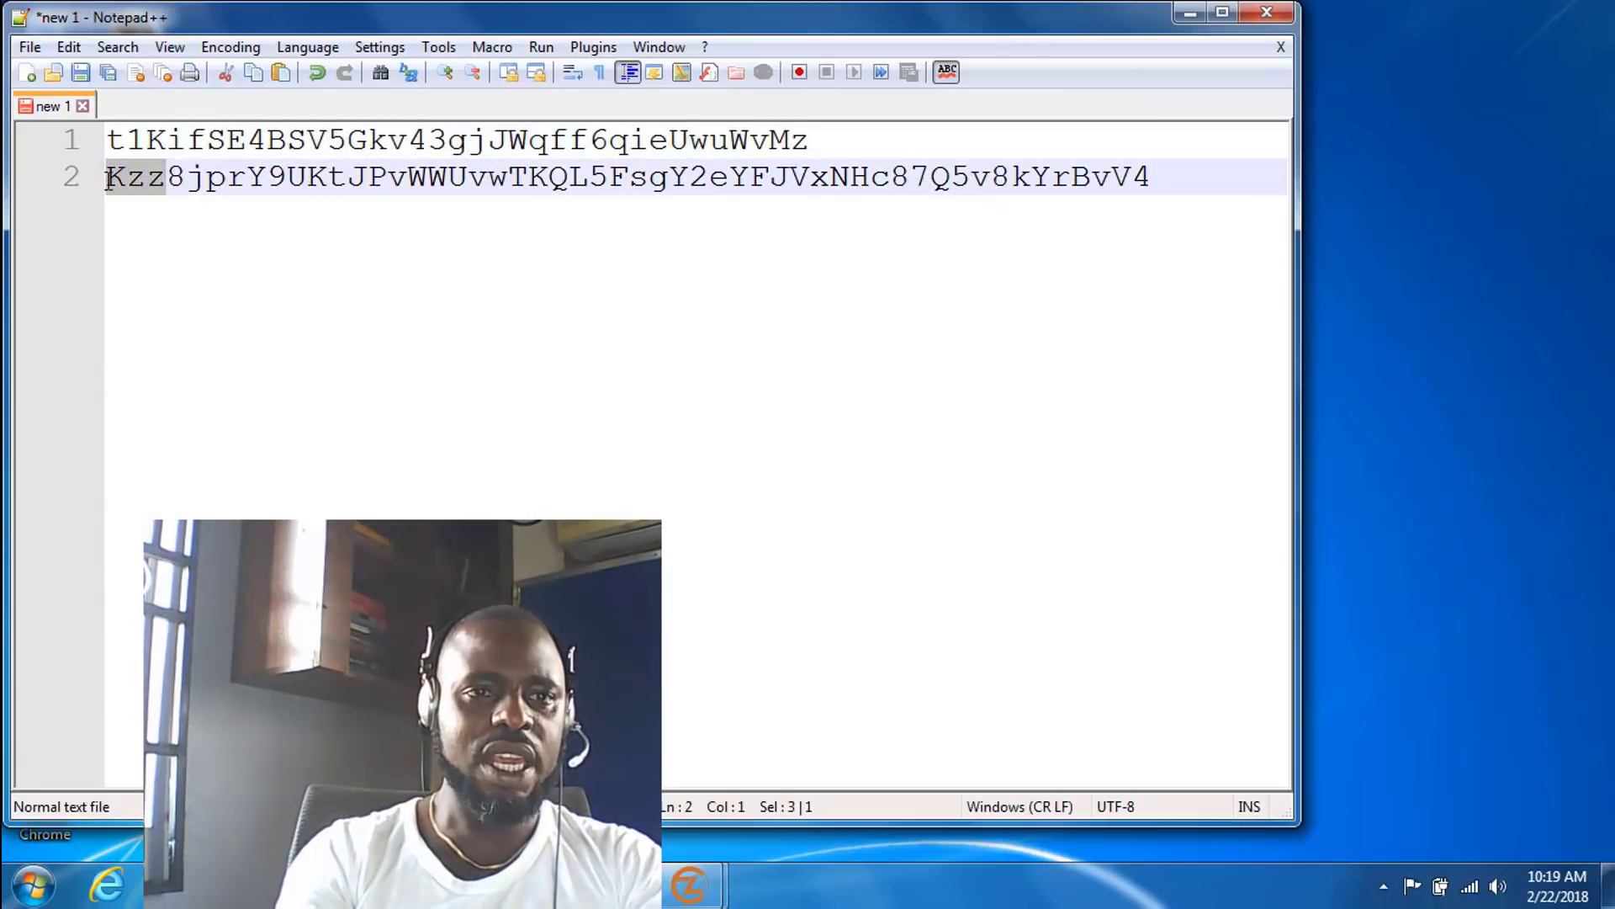
pyautogui.click(1175, 174)
pyautogui.moveTo(1169, 175); pyautogui.dragTo(1137, 175)
# Copy the wallet's address from Zclassic Electrum and bring Chrome forward.
pyautogui.hotkey('alt', 'Tab')
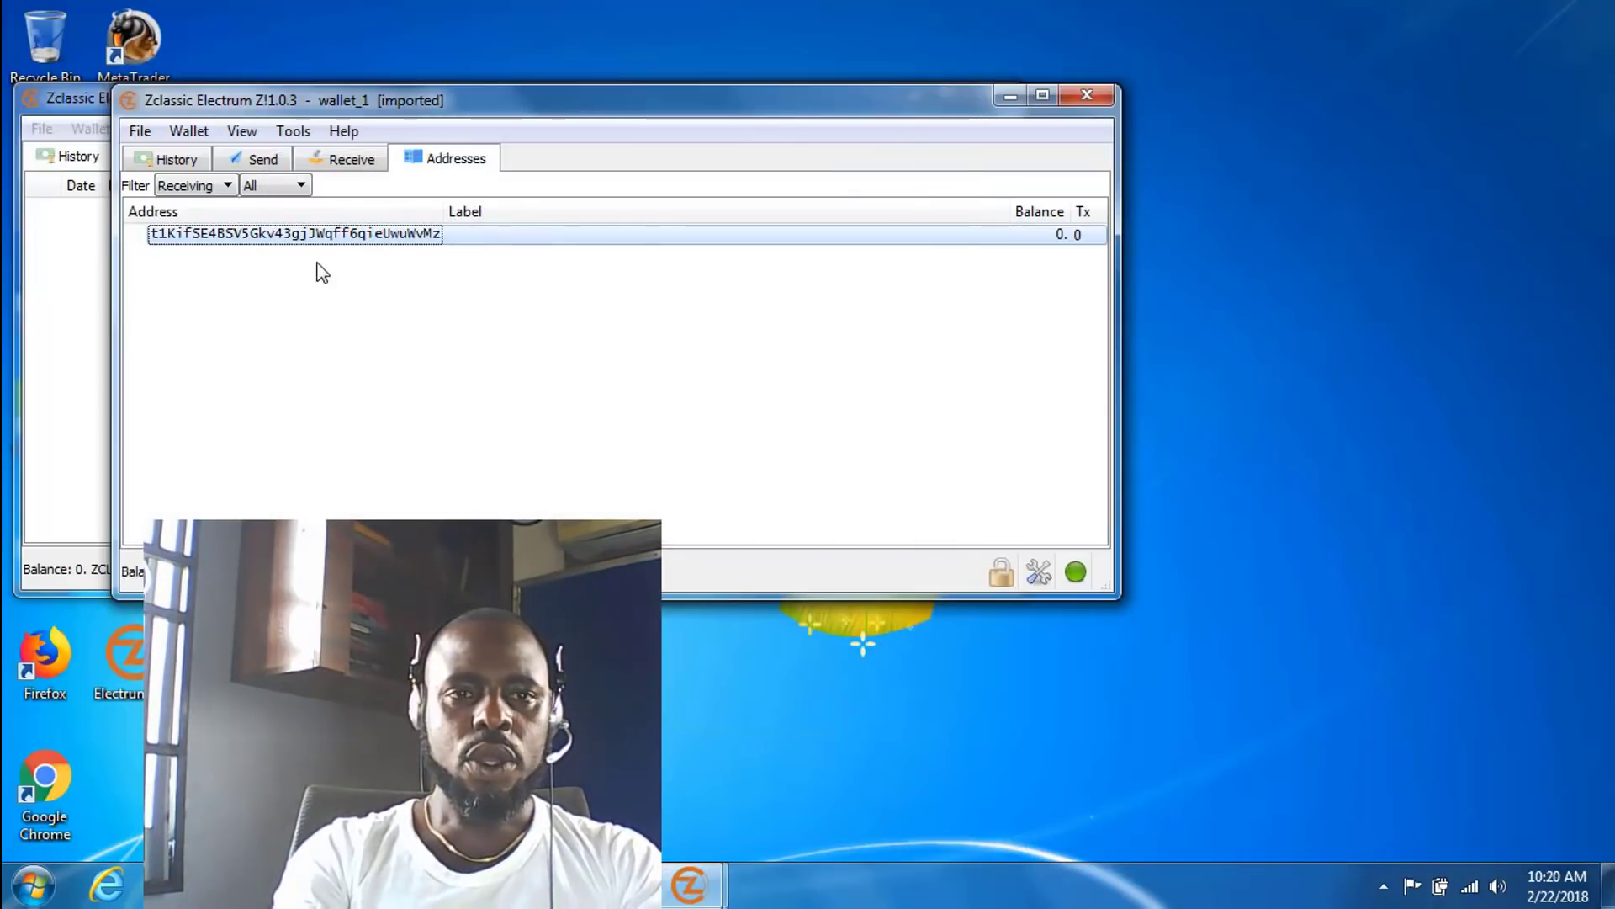
pyautogui.rightClick(354, 240)
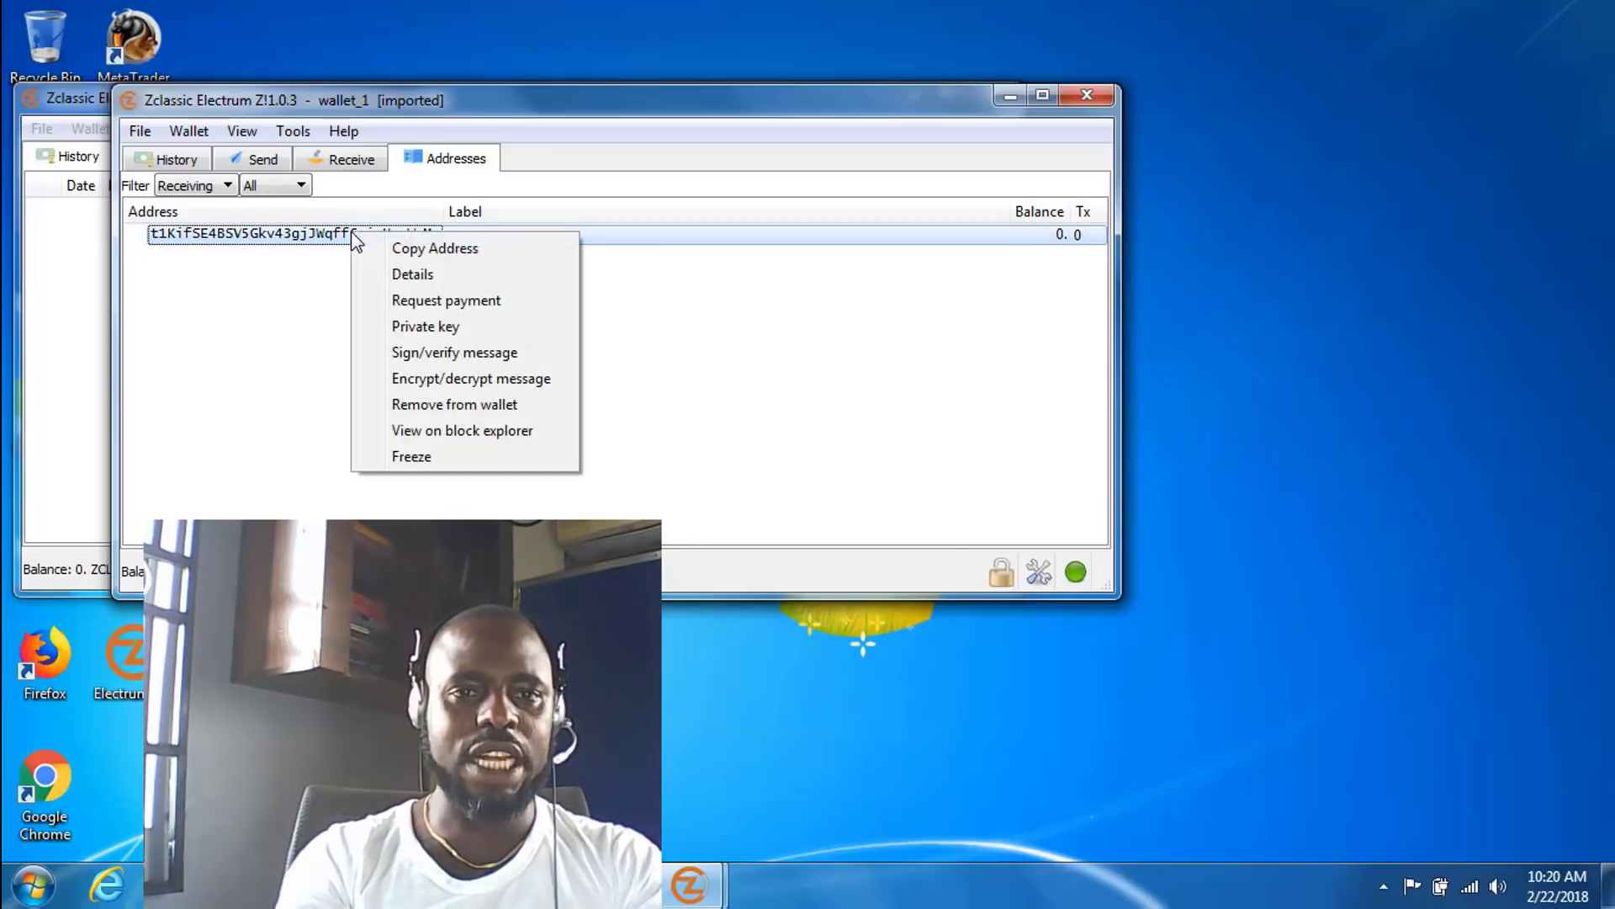
pyautogui.click(411, 246)
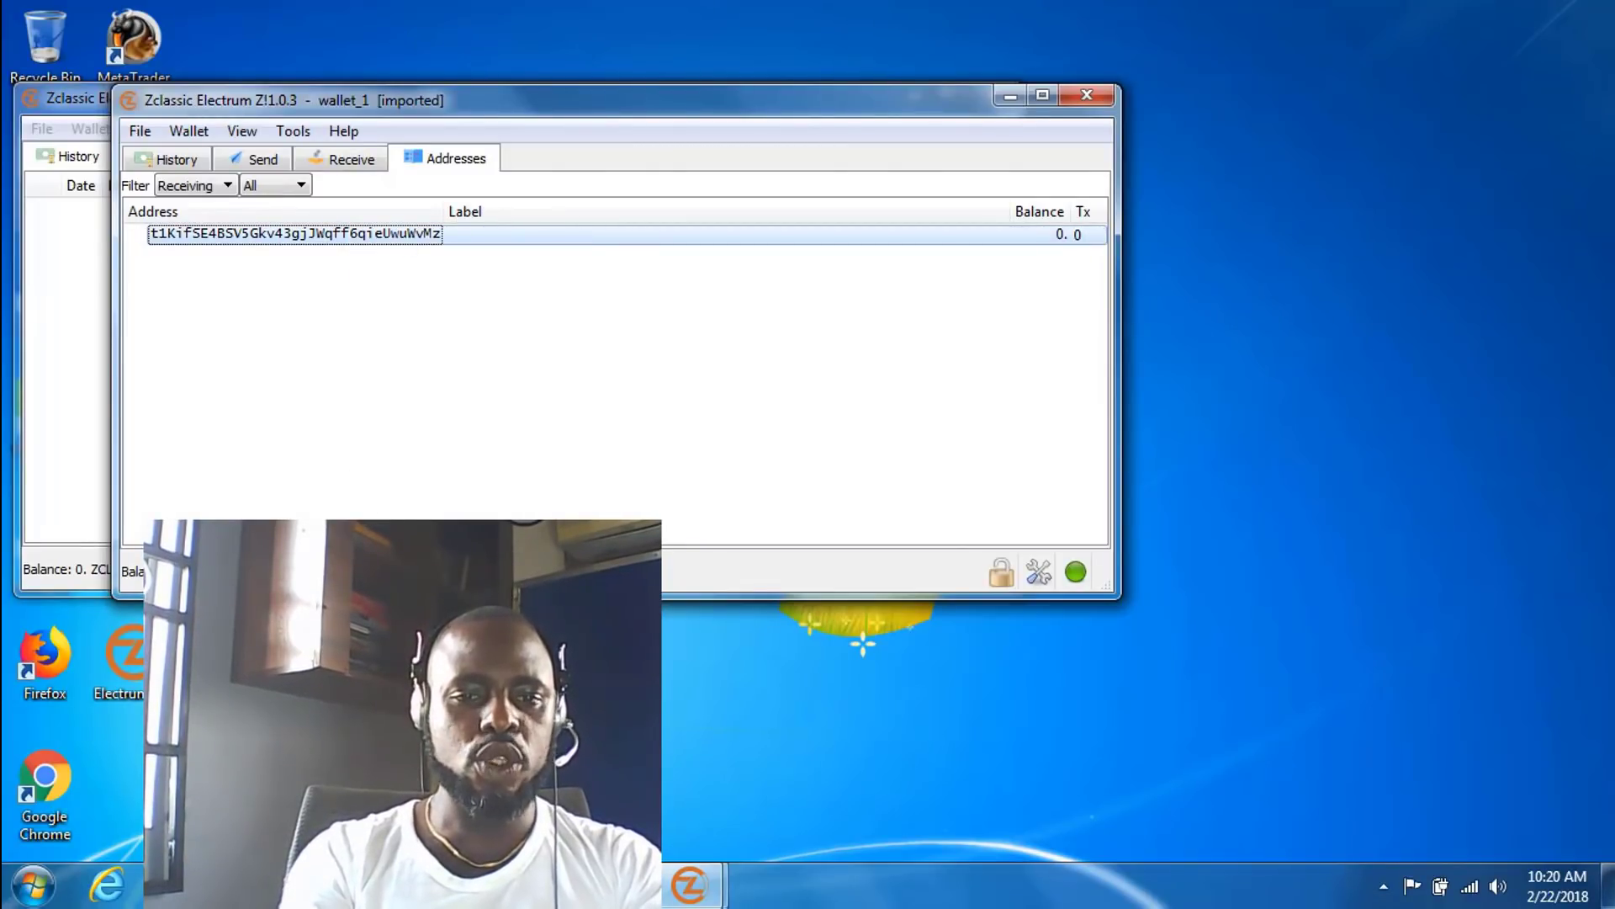
pyautogui.click(472, 885)
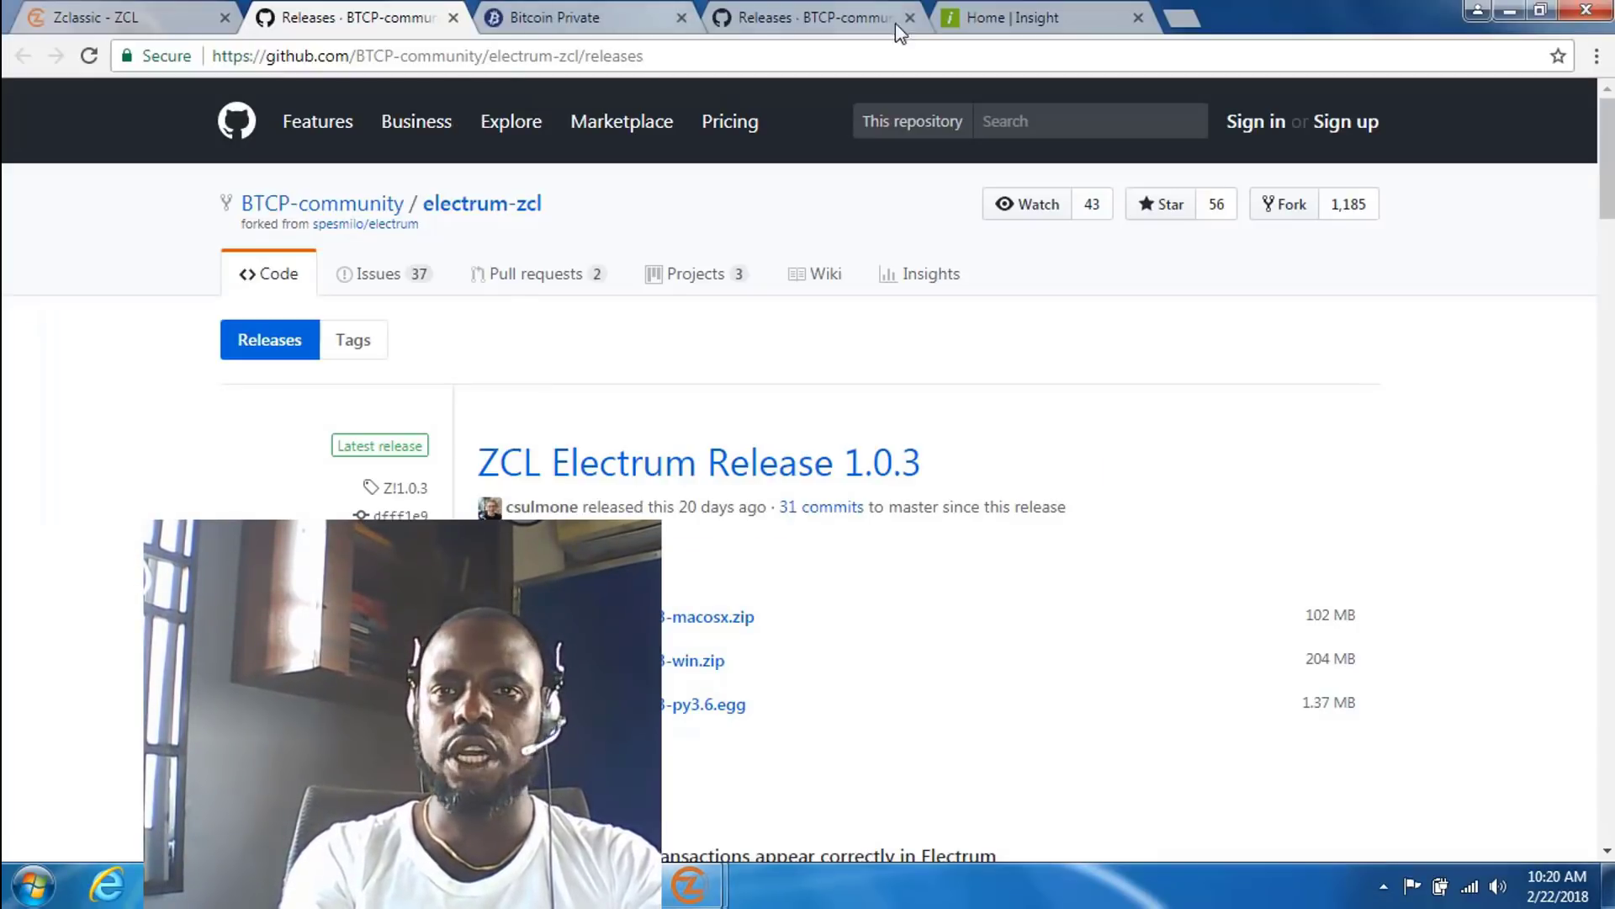
# Search the pasted address on zcl-explorer.com and confirm 0 ZCL received, sent and balance.
pyautogui.click(968, 19)
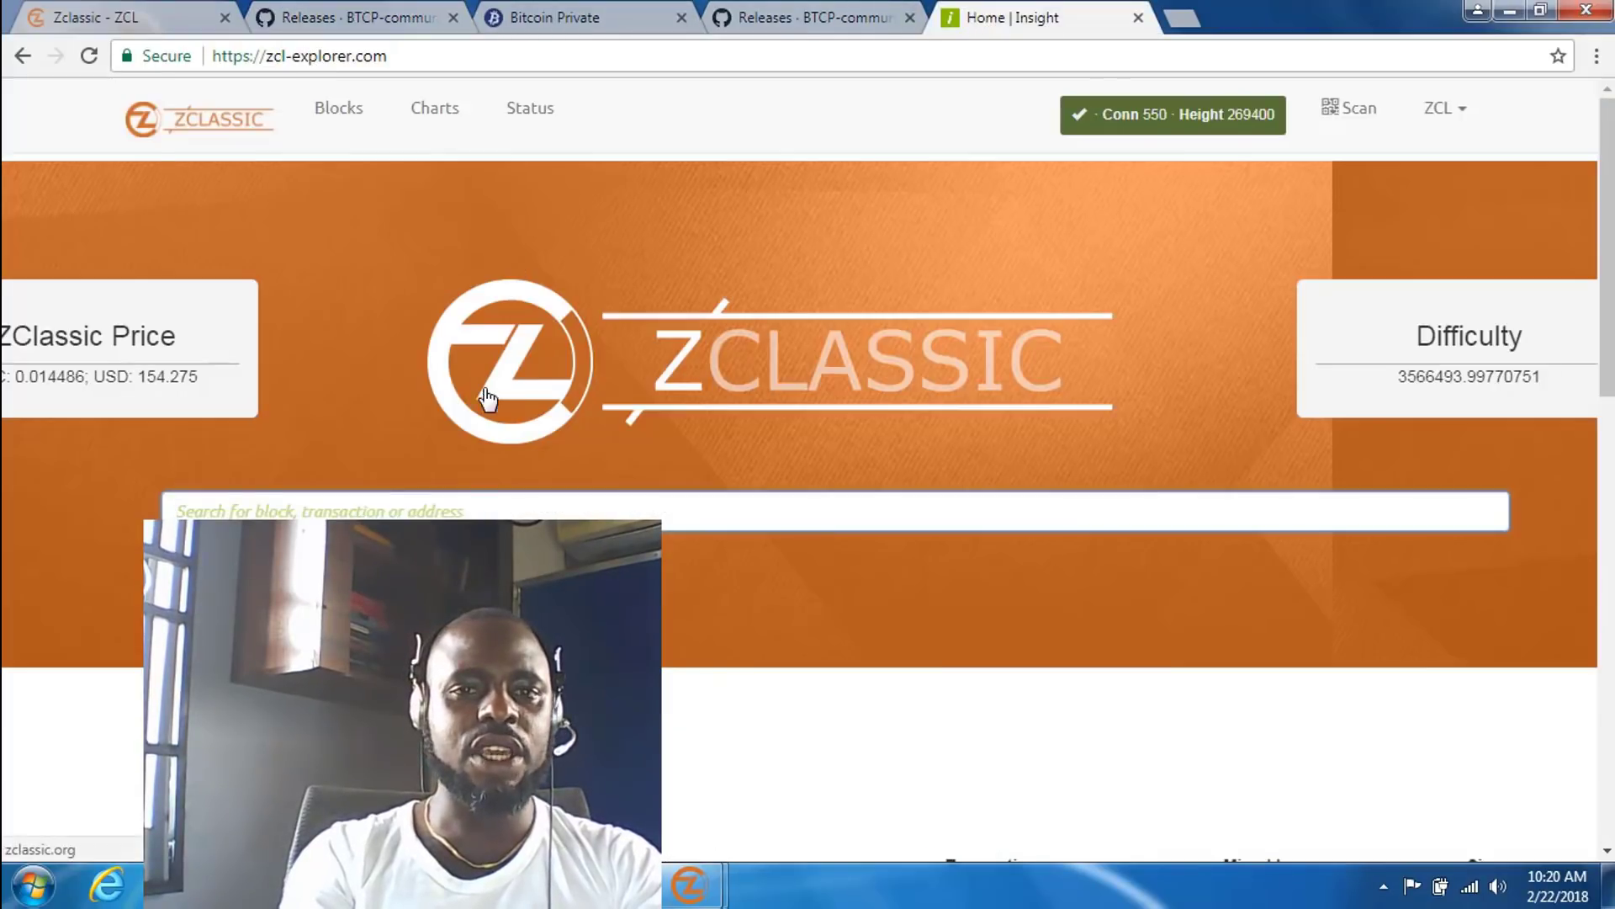
pyautogui.click(429, 515)
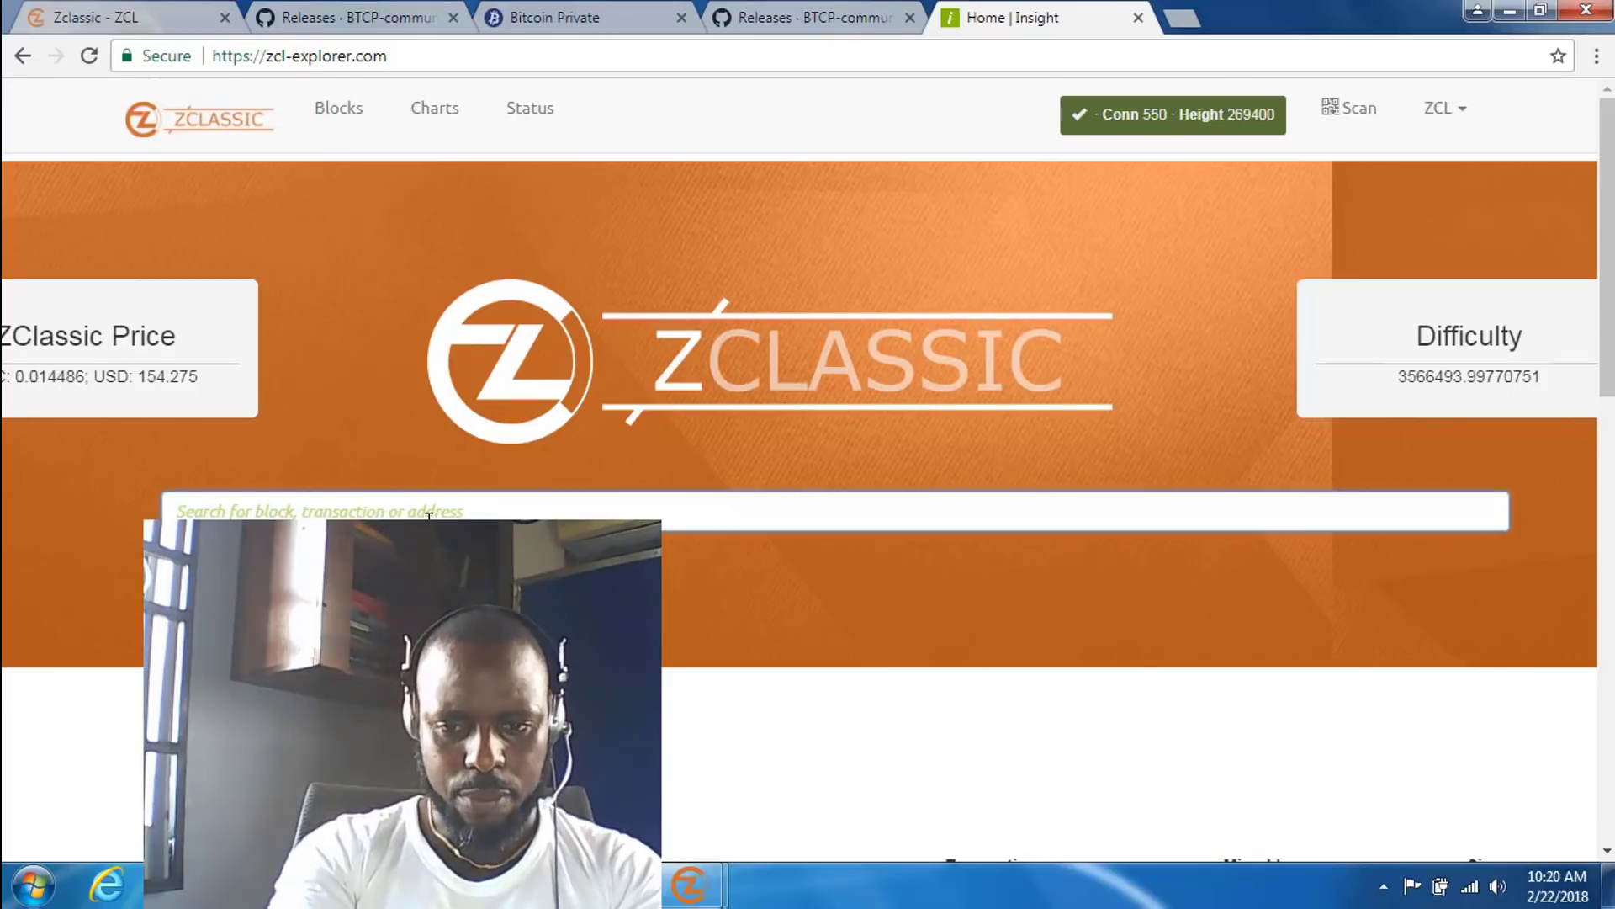
pyautogui.hotkey('ctrl', 'v')
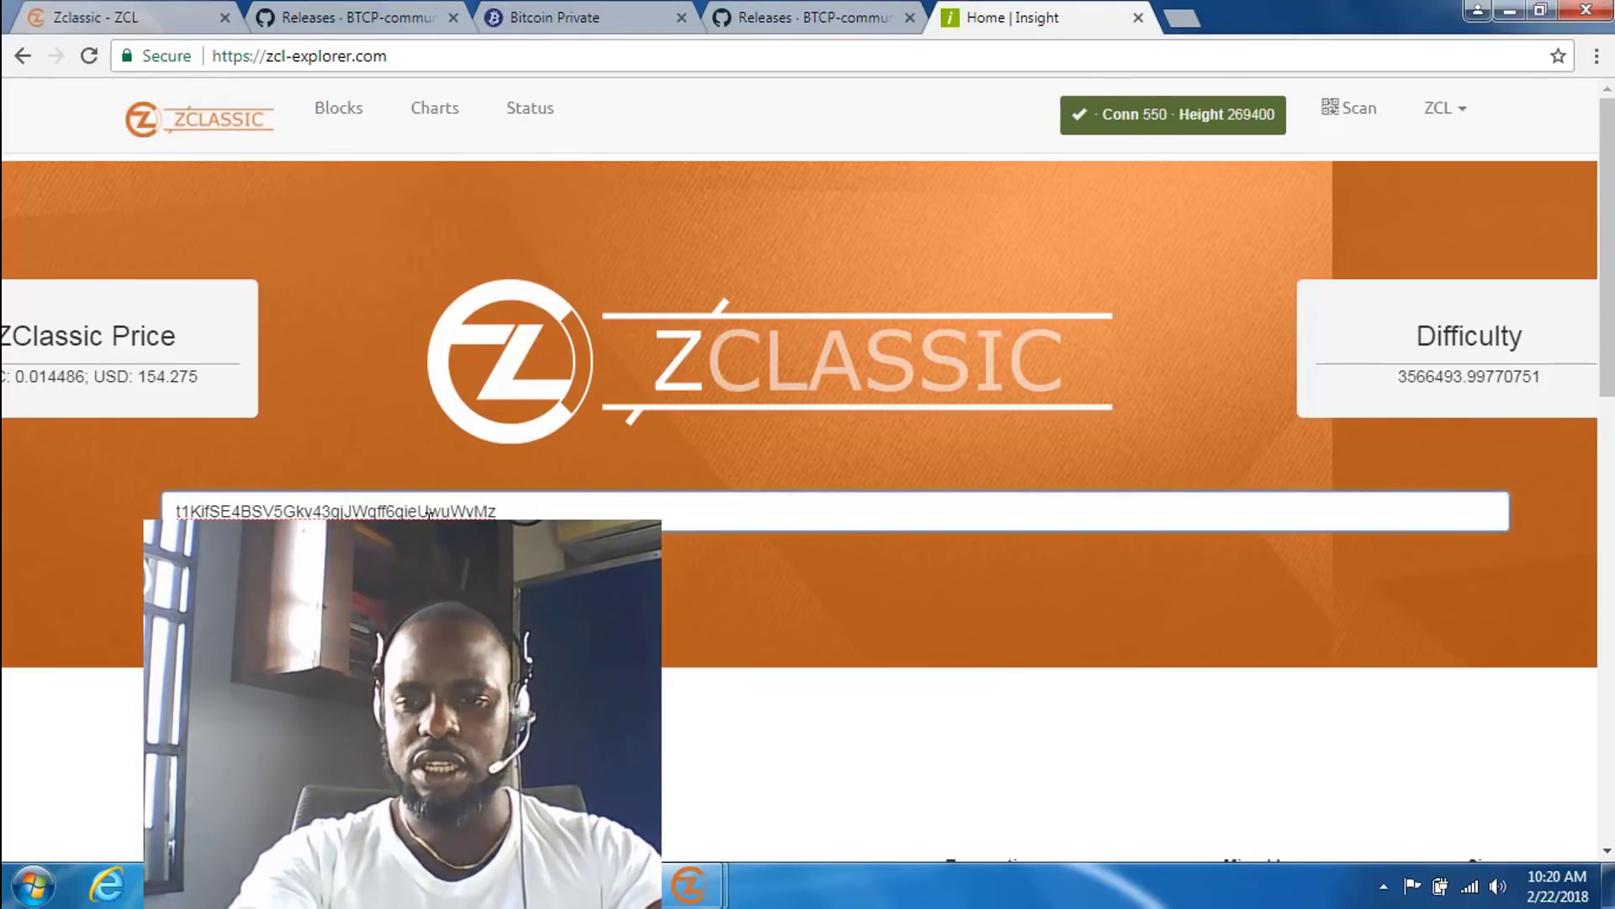
pyautogui.press('Return')
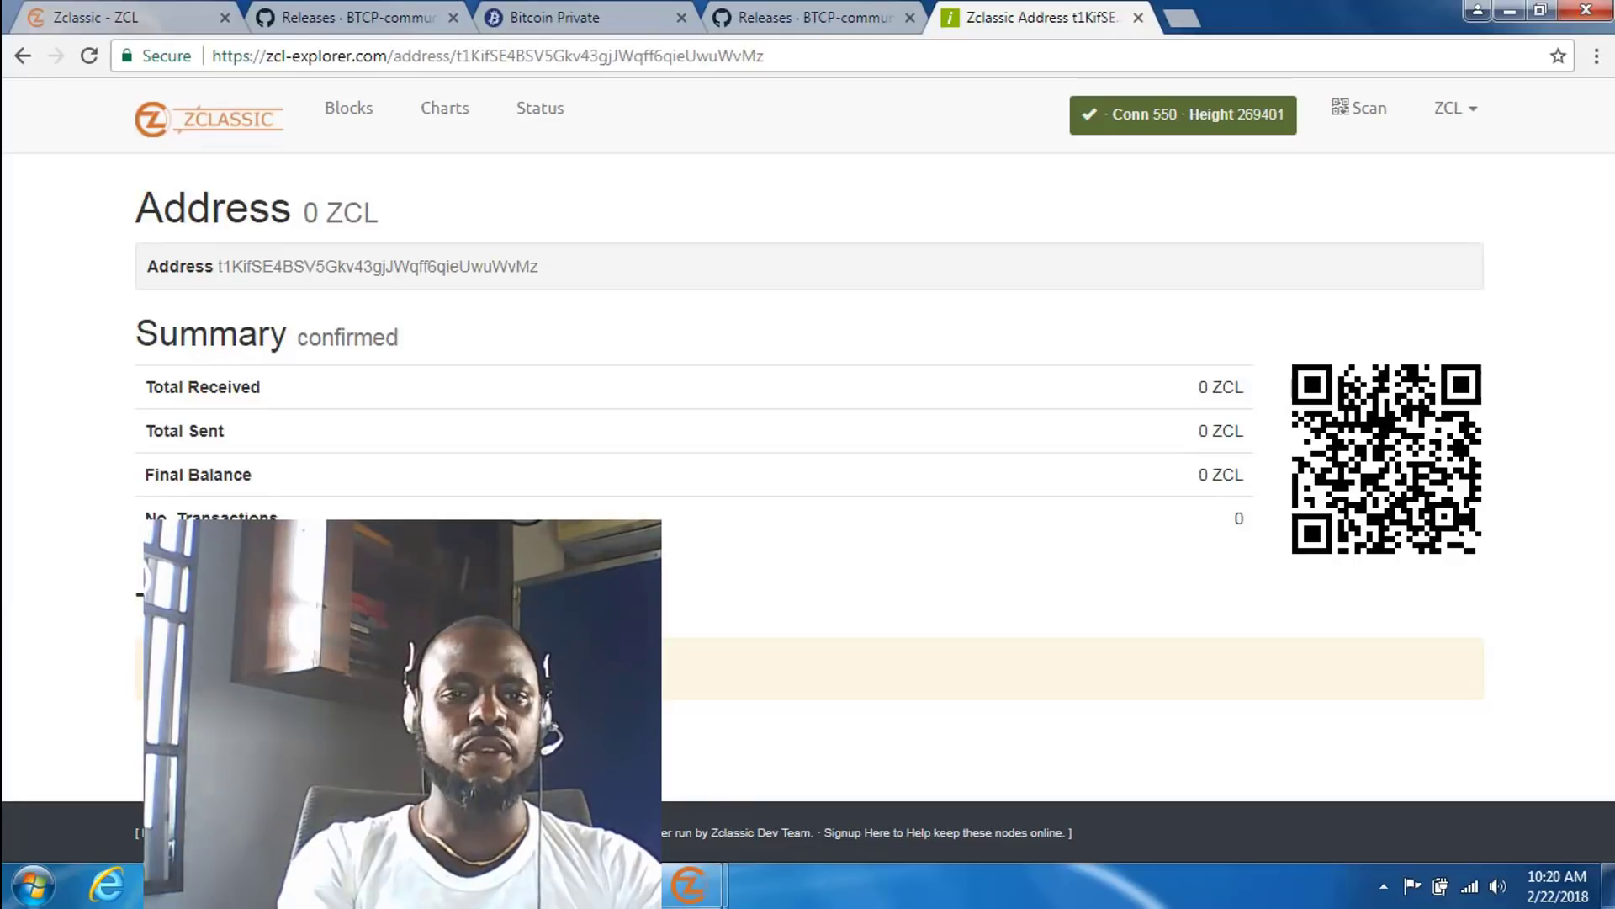
pyautogui.moveTo(532, 266); pyautogui.dragTo(225, 278)
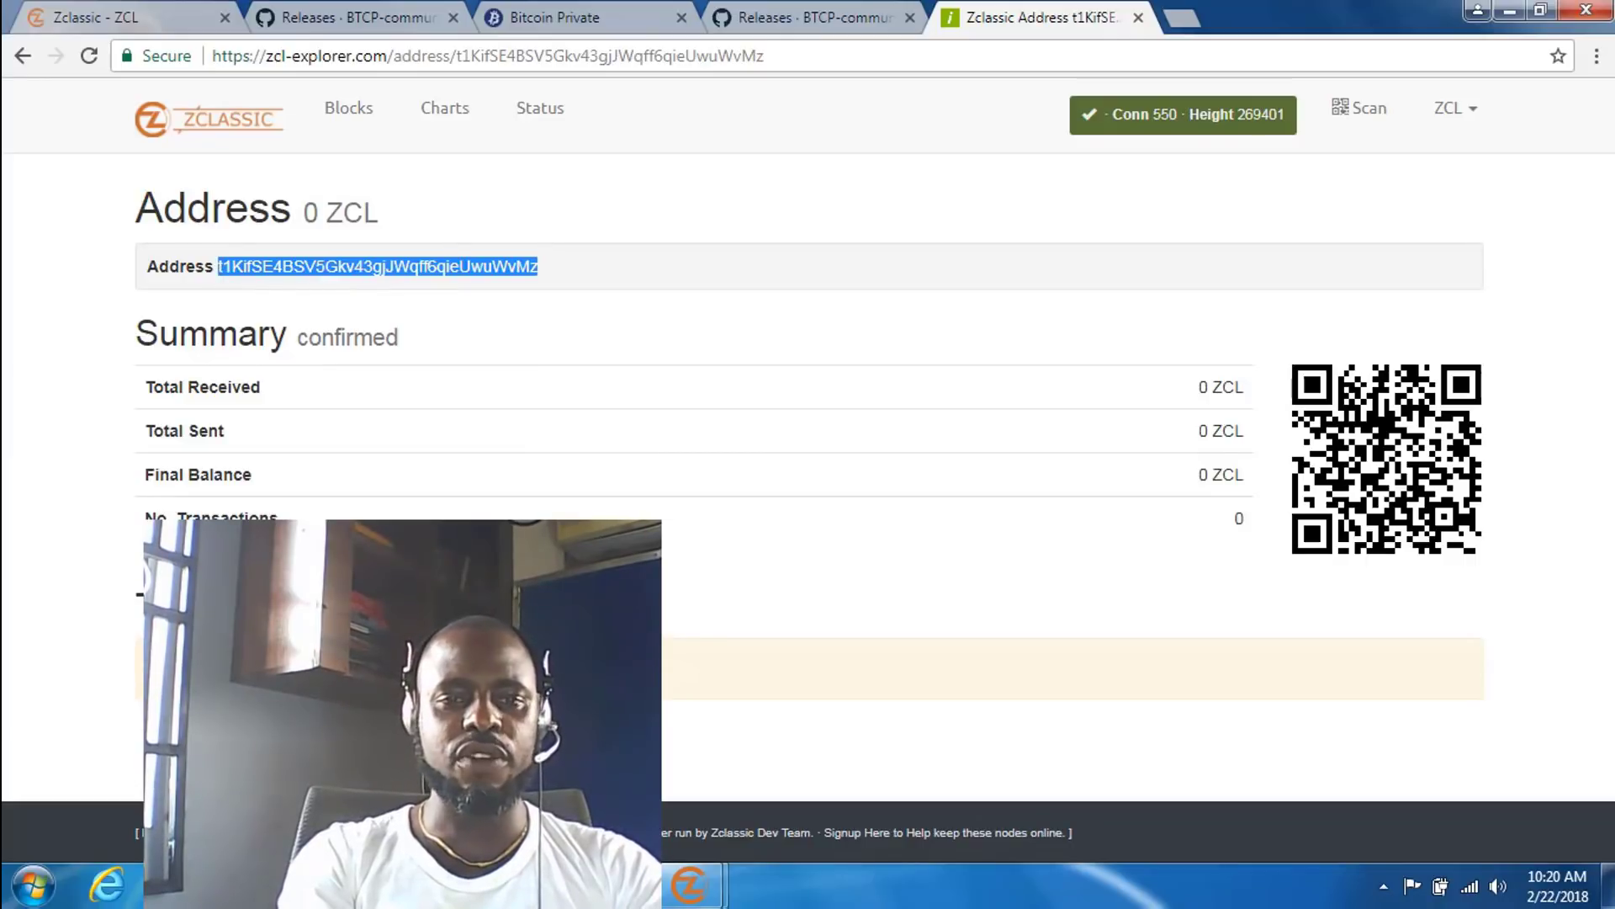
pyautogui.moveTo(1245, 397); pyautogui.dragTo(1210, 427)
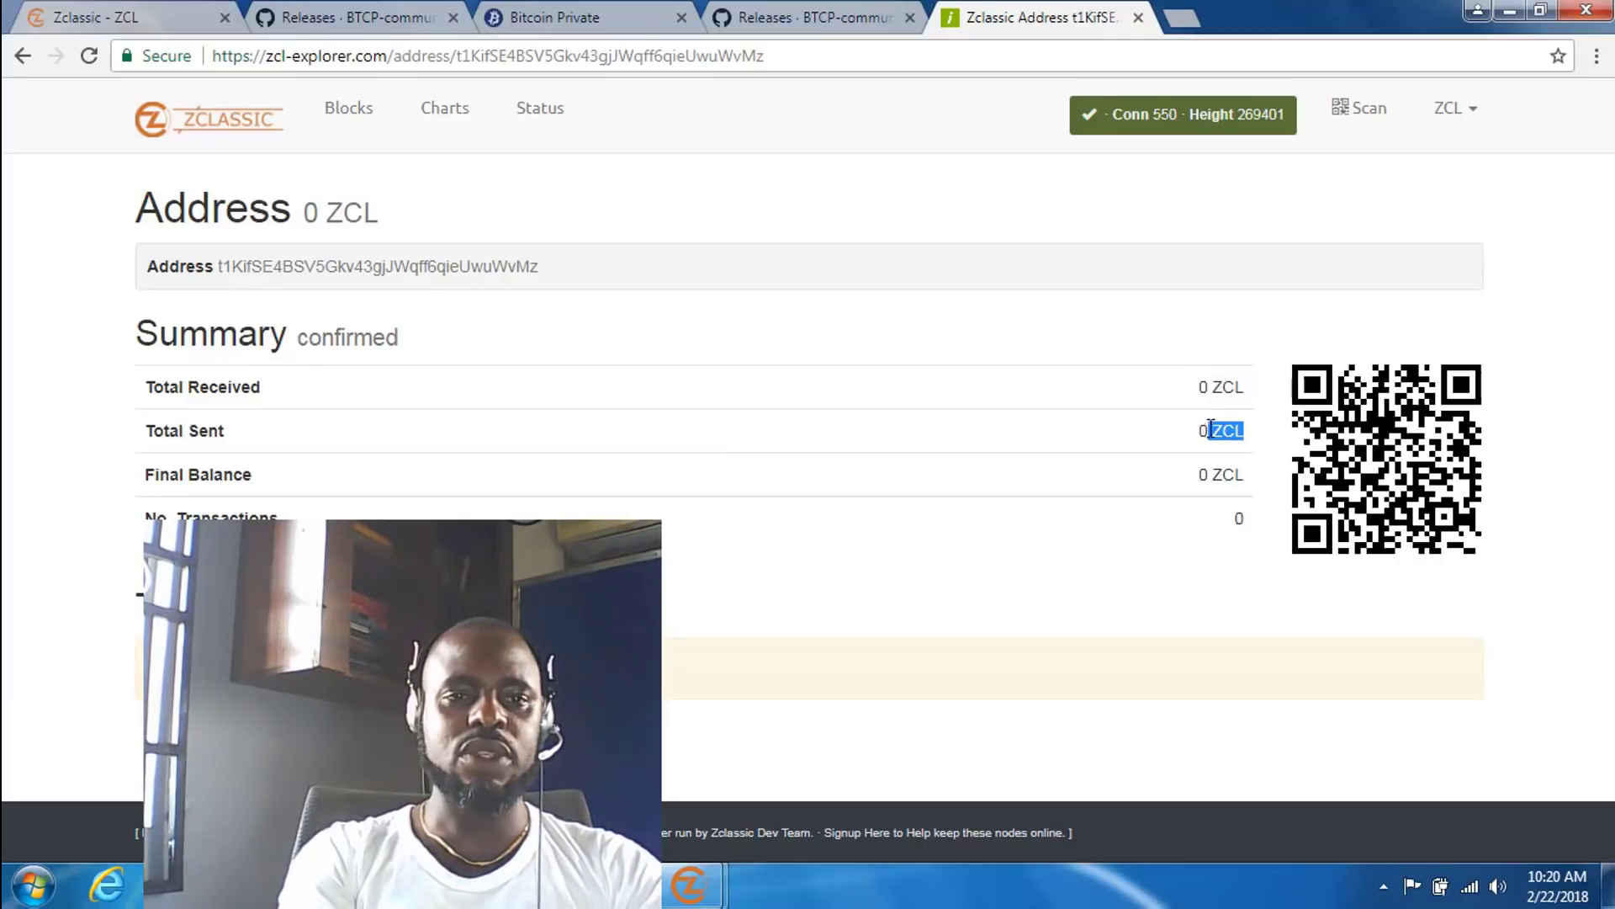